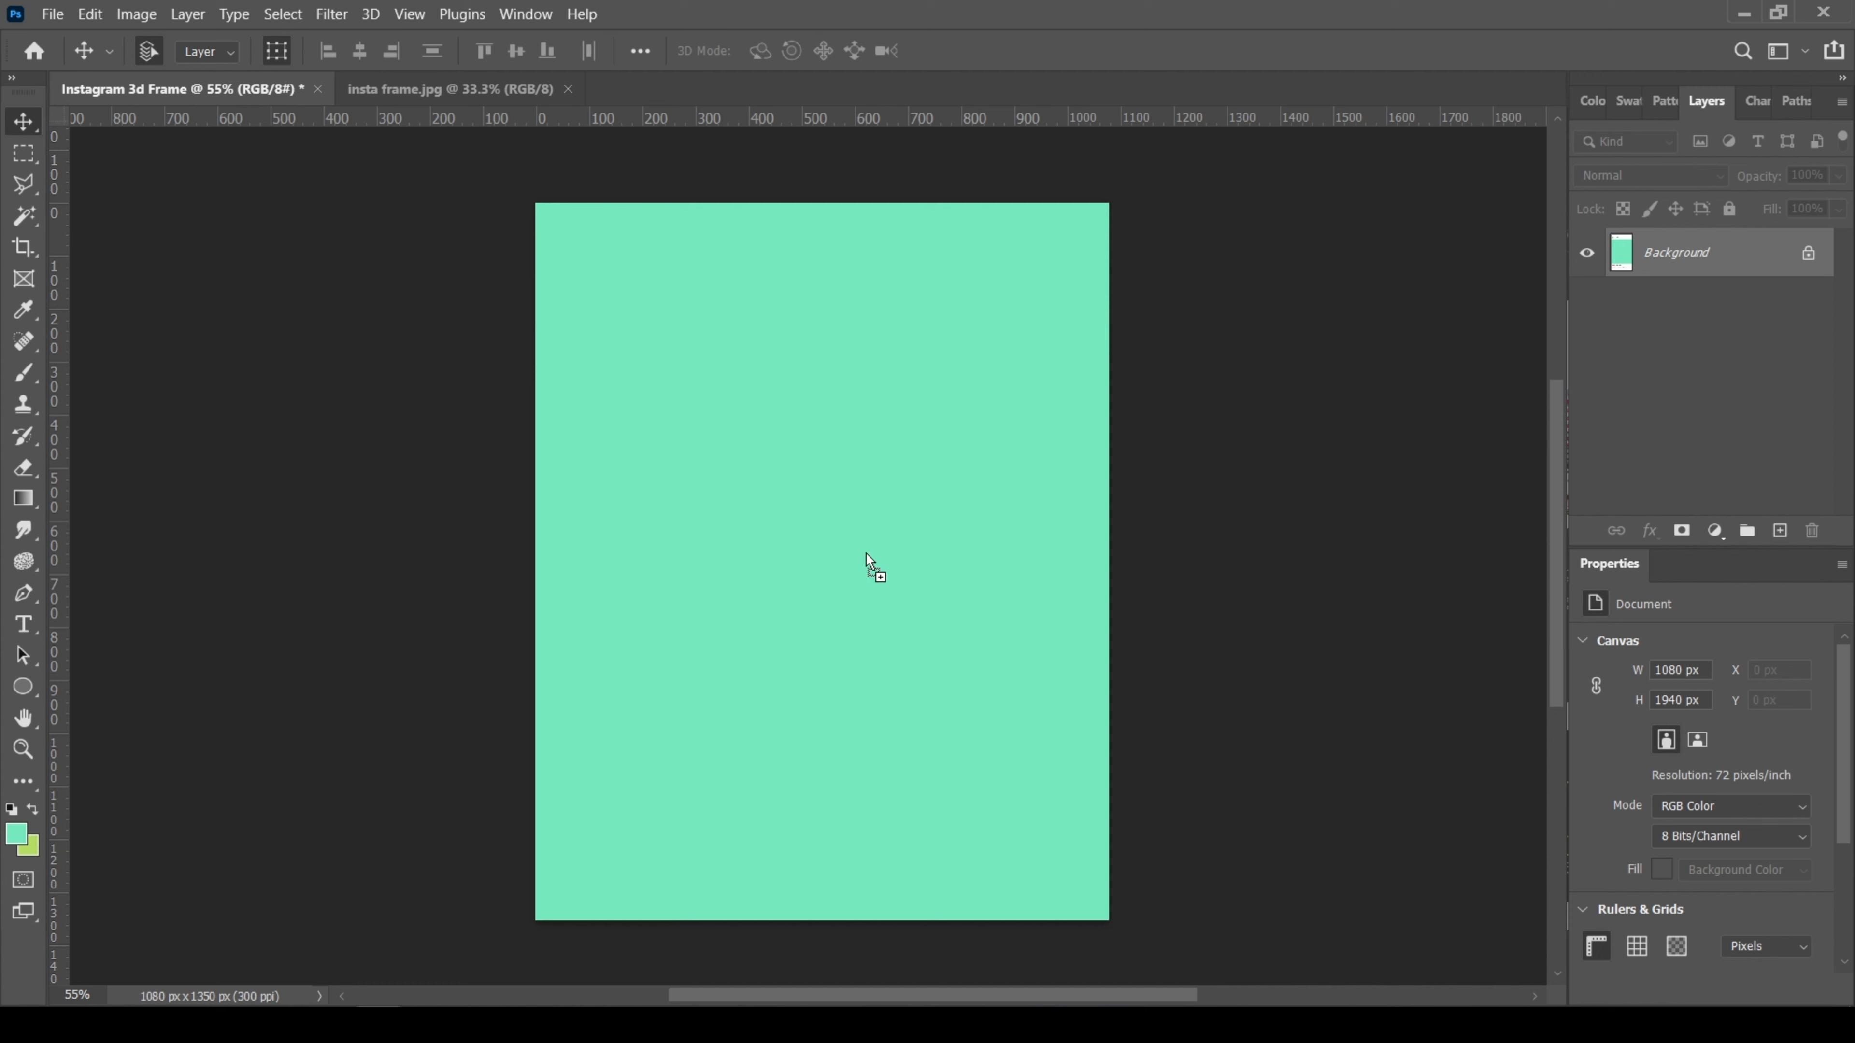
Scale the Instagram frame on Layer 1 to 62.25% and centre it on the mint poster
scroll(1067, 657, down, 3)
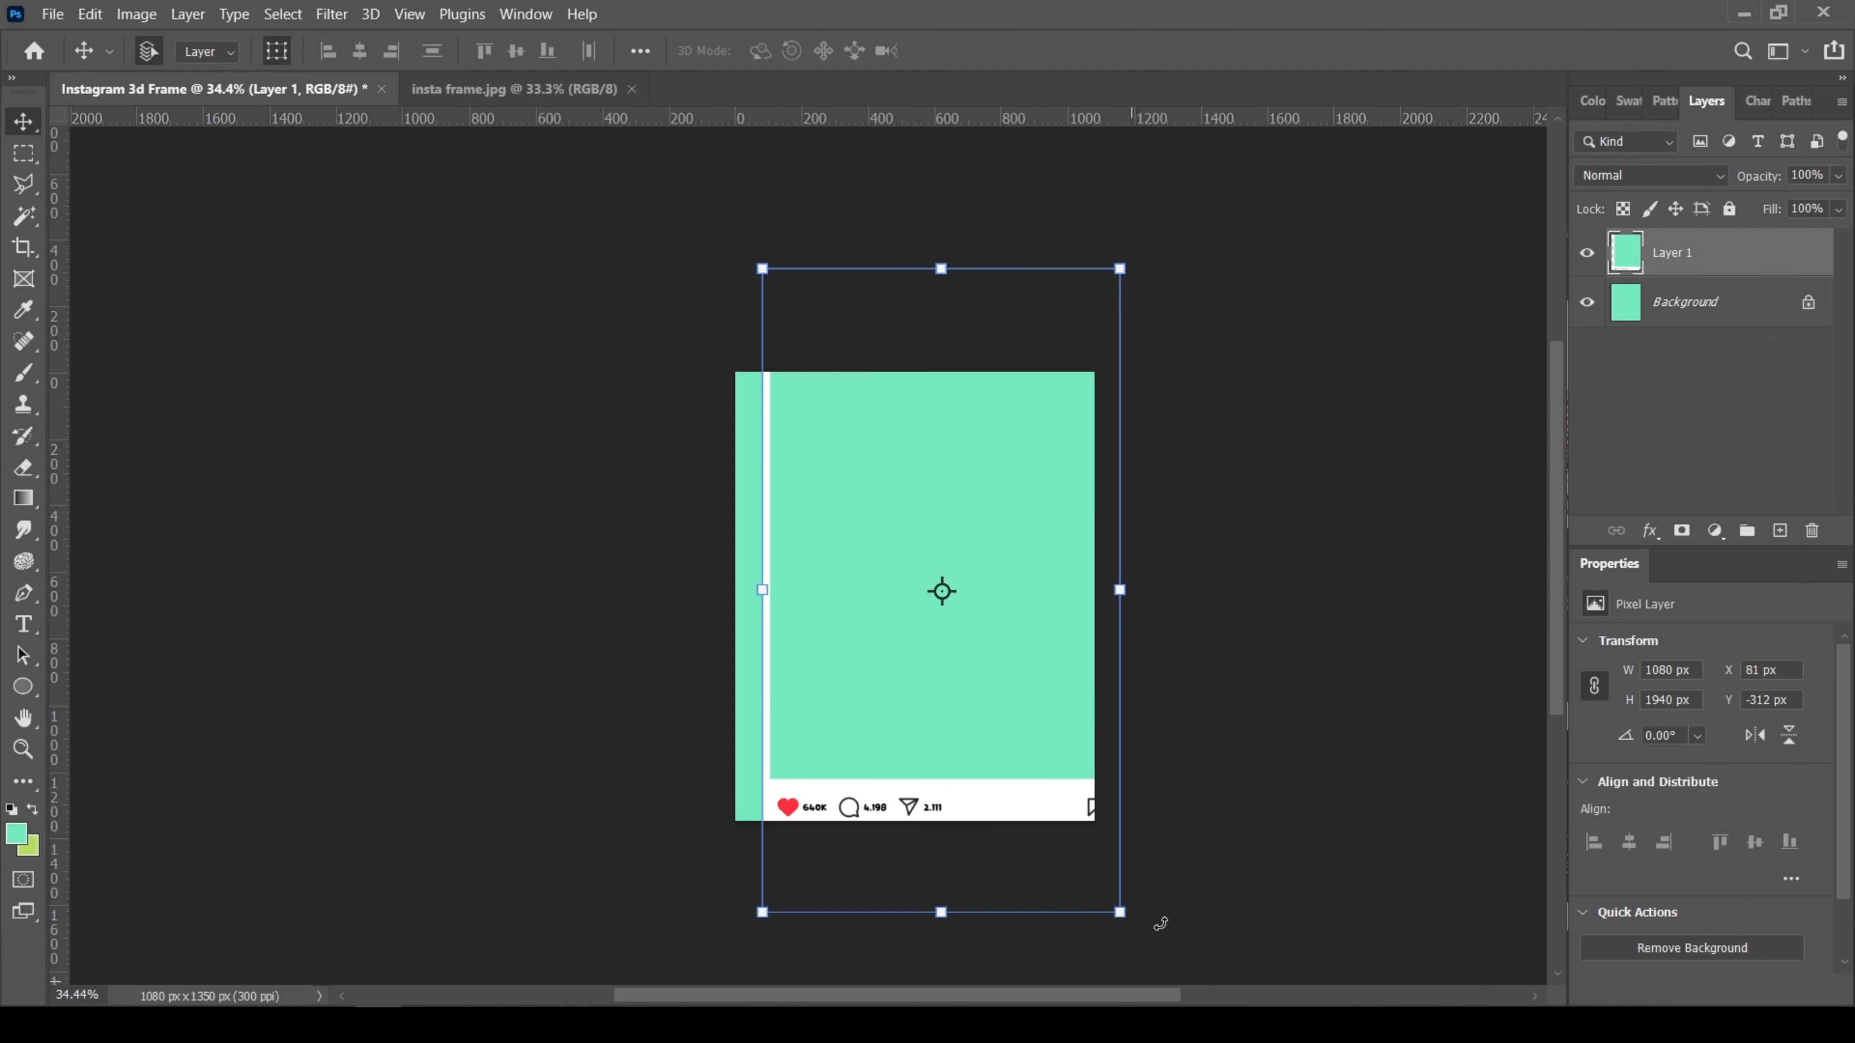
mouse_move(1060, 825)
mouse_down()
mouse_move(977, 712)
mouse_move(1010, 717)
mouse_move(1087, 825)
mouse_up()
drag(994, 709, 934, 661)
drag(1017, 784, 1026, 797)
drag(948, 711, 947, 713)
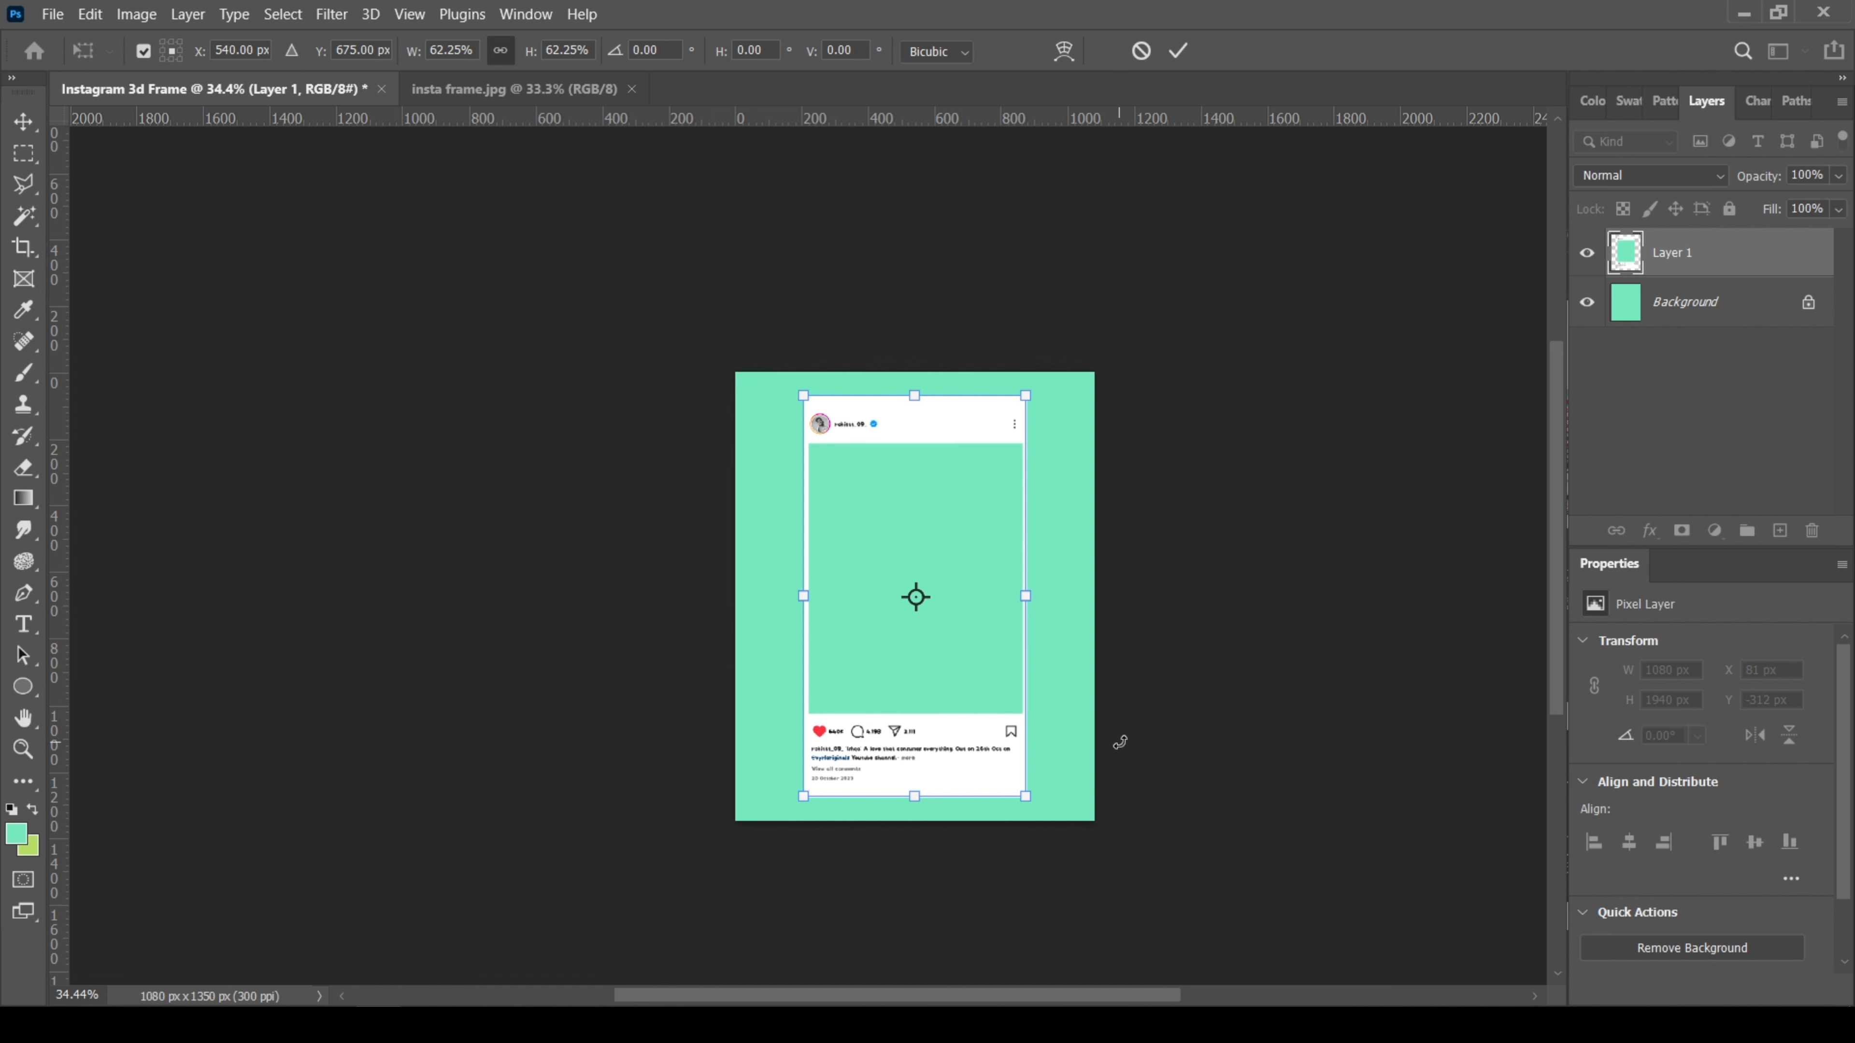
key(Return)
click(1121, 683)
scroll(918, 660, up, 5)
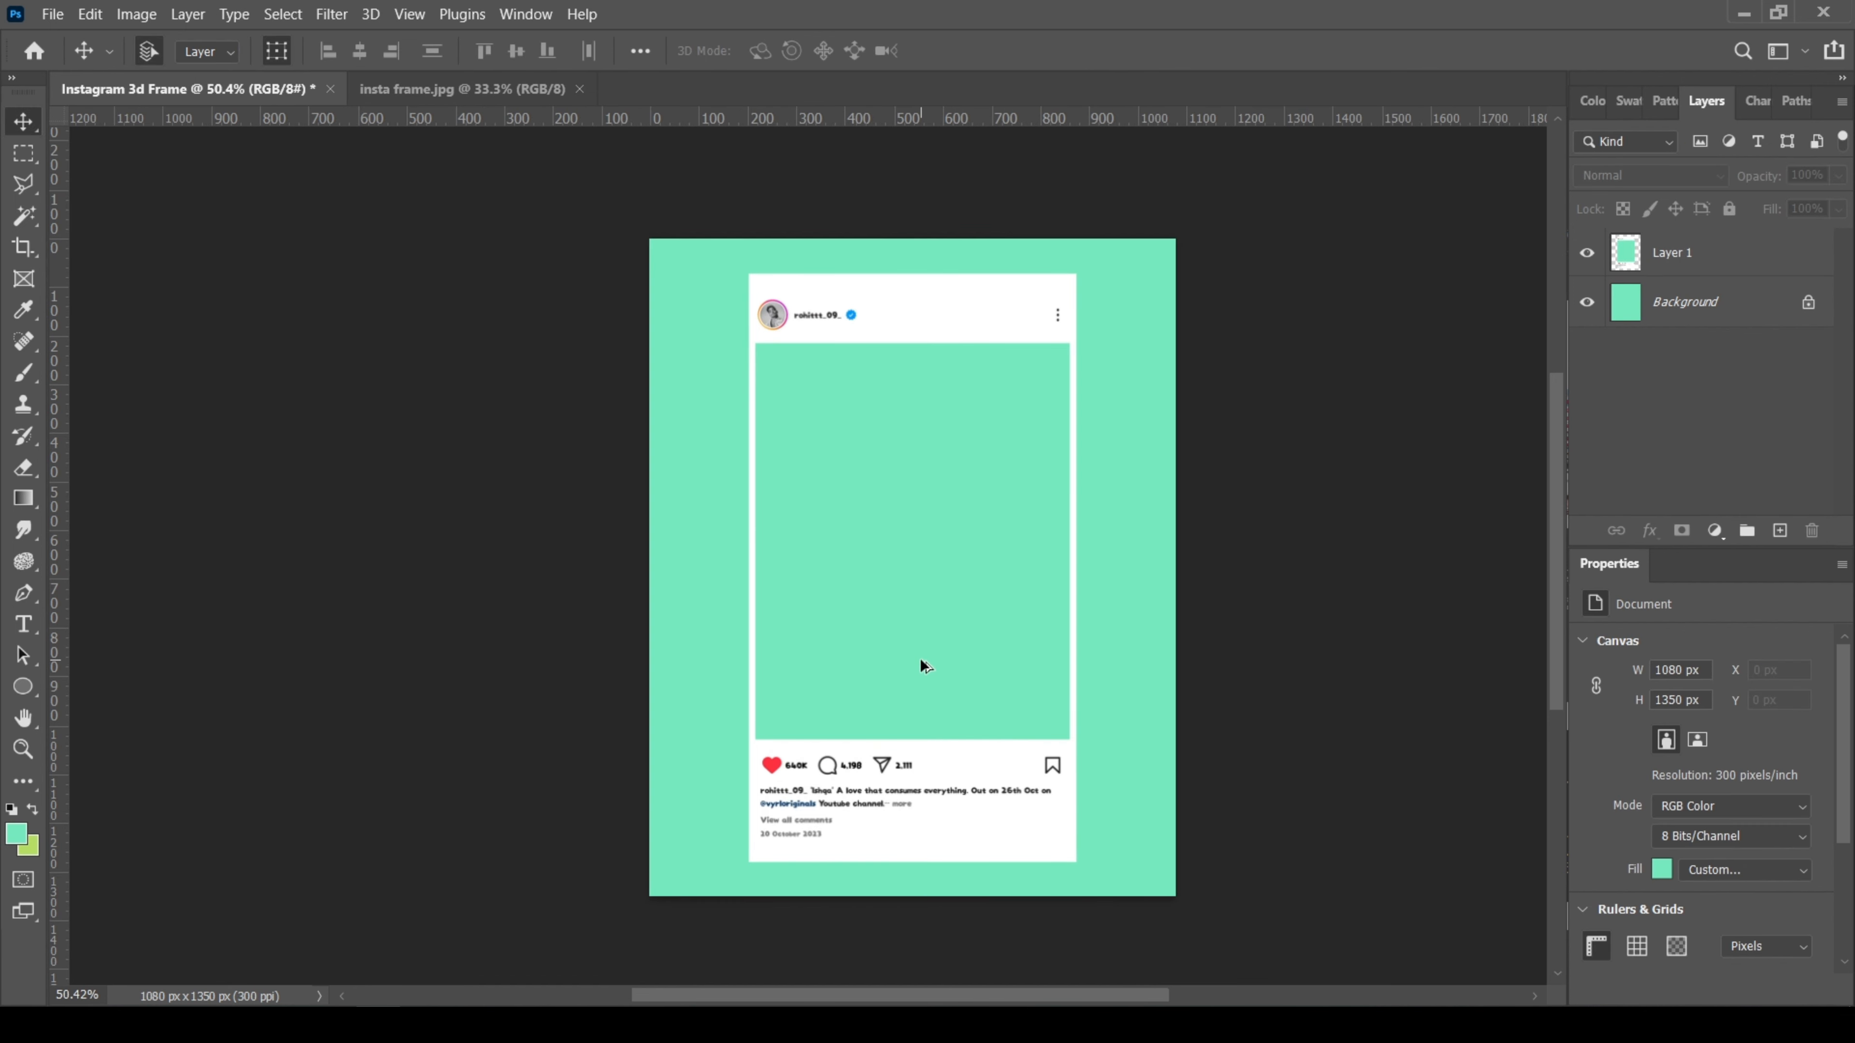
Add an empty layer above the frame and reselect the frame layer
click(1693, 264)
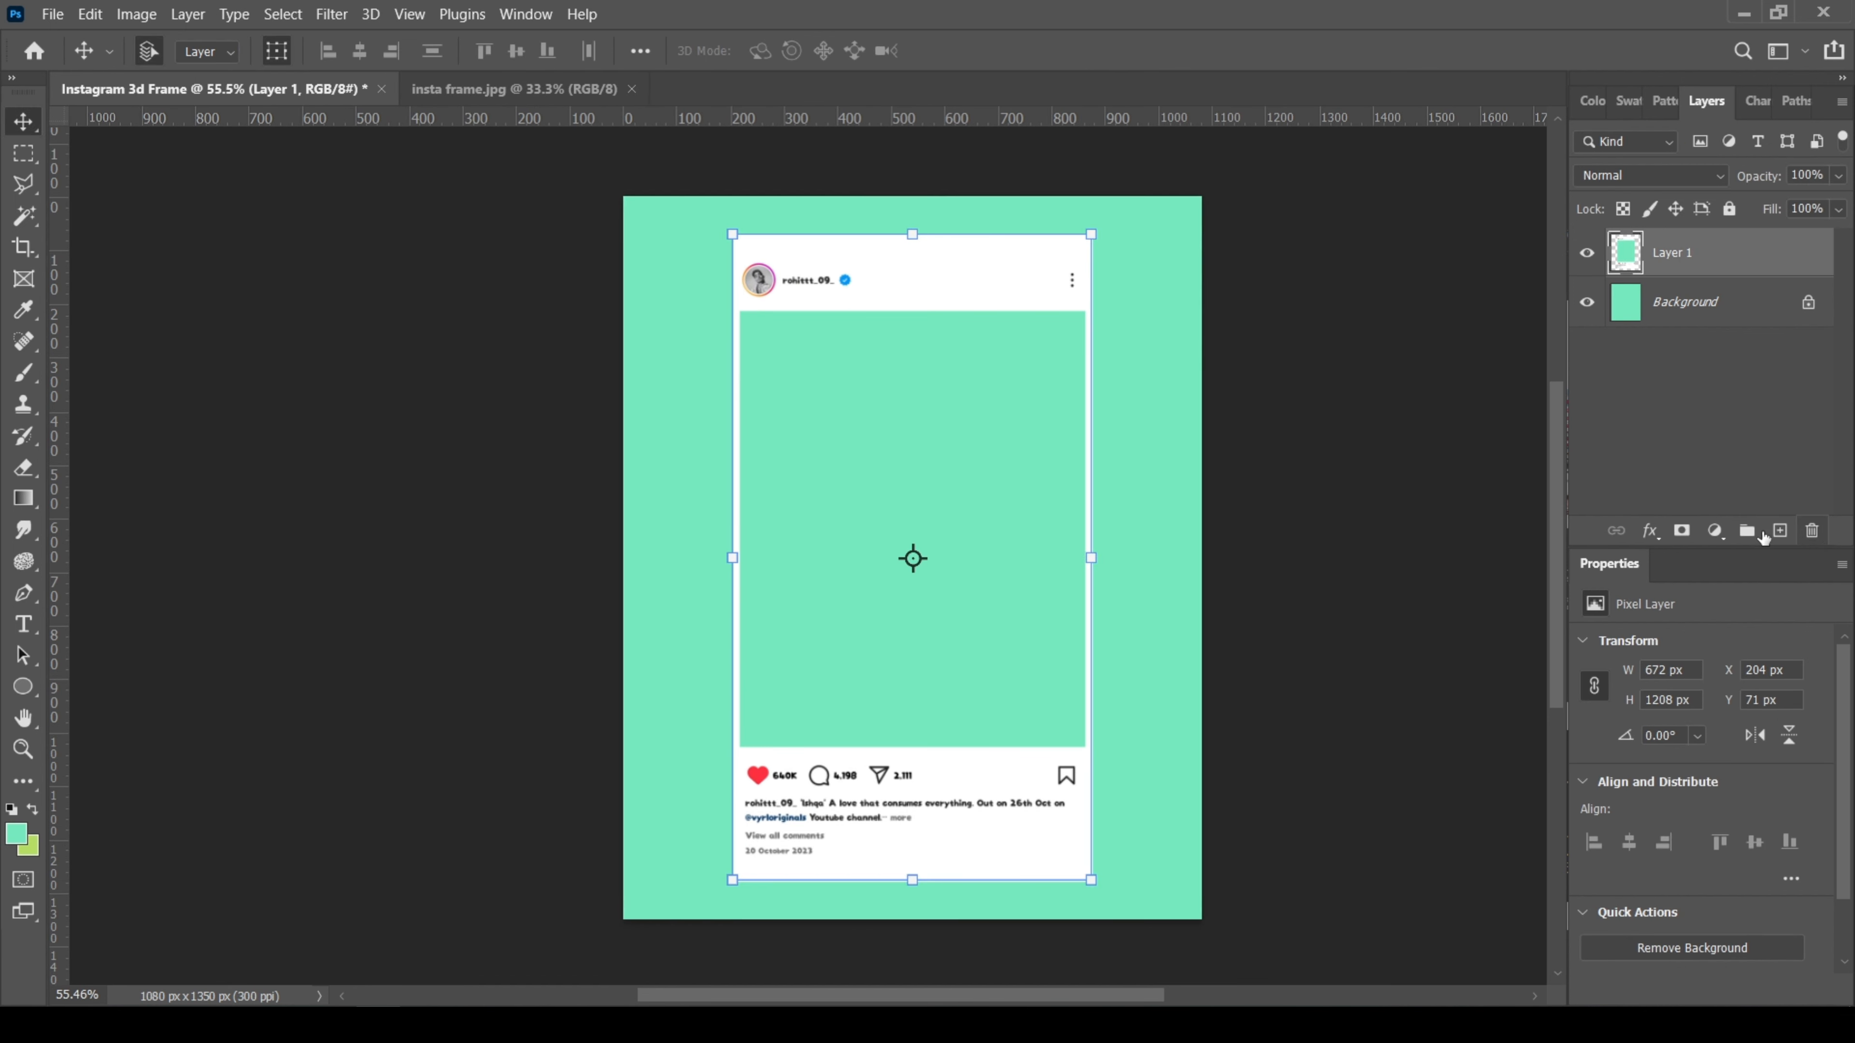
click(1779, 530)
click(1688, 308)
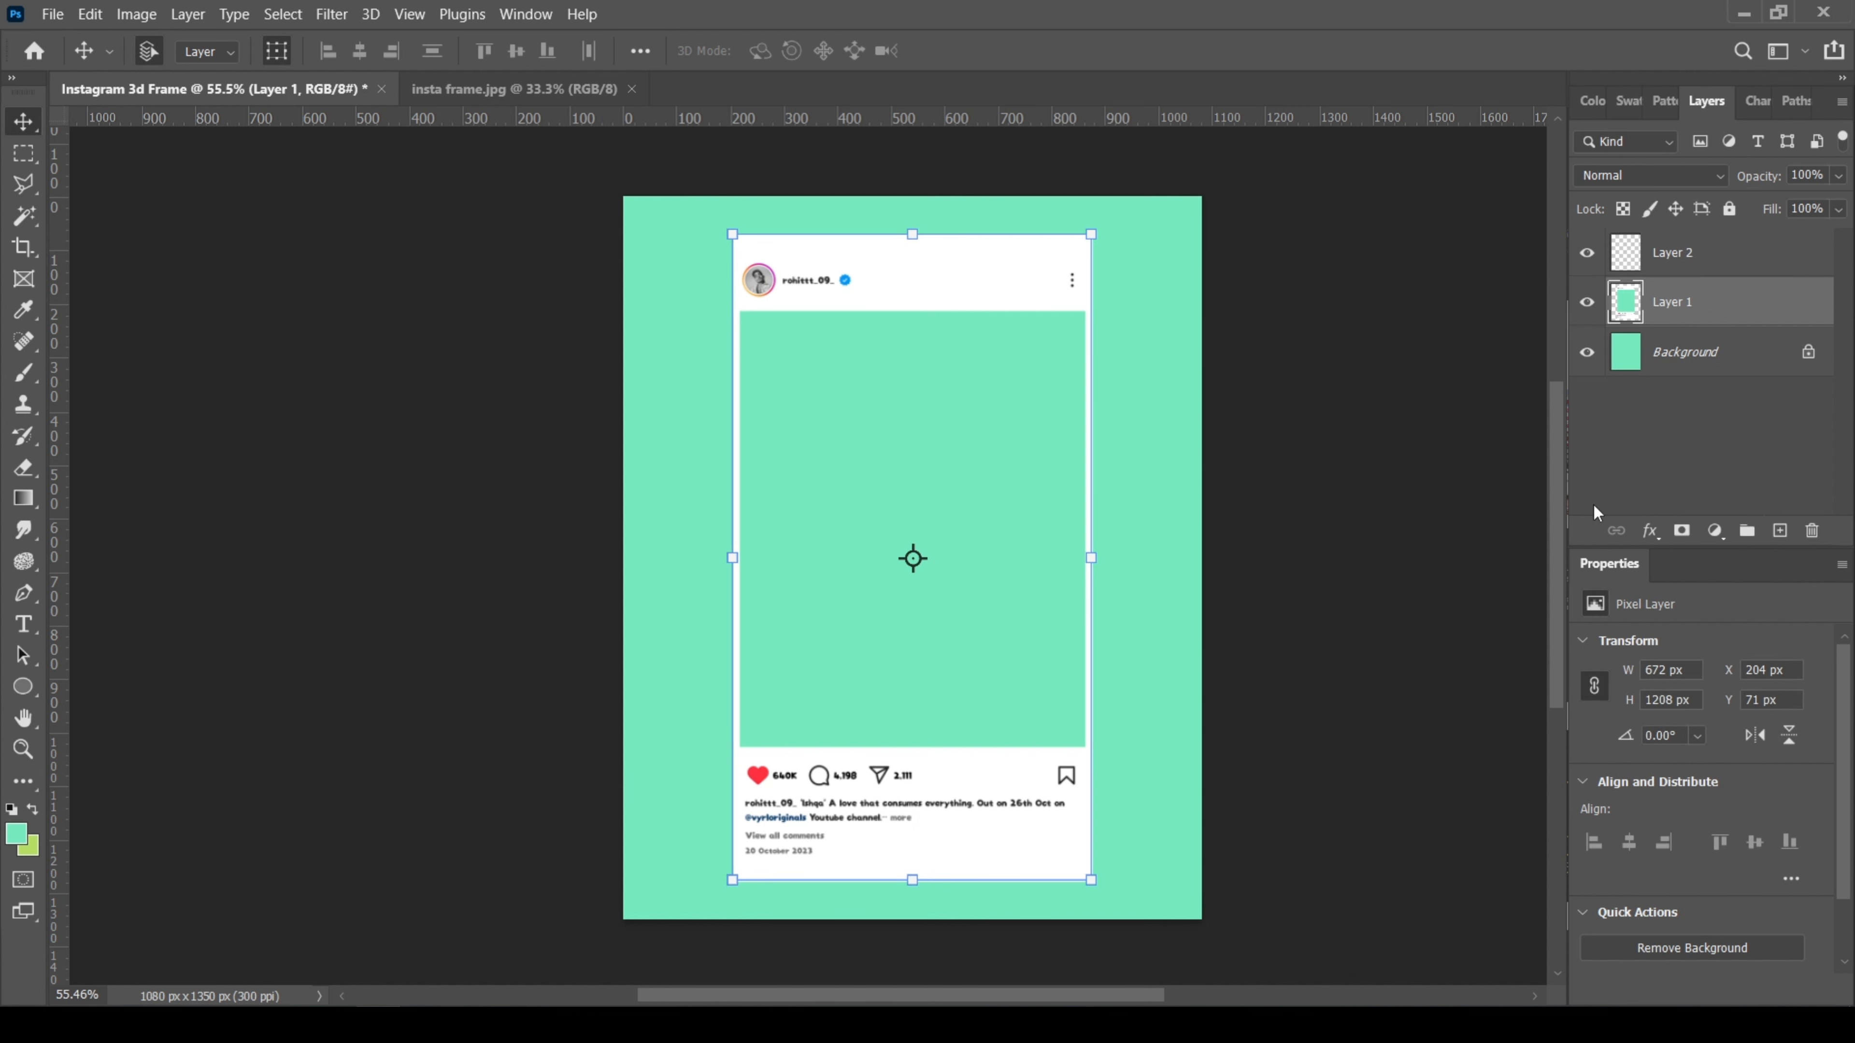
click(1732, 483)
click(1689, 308)
Magic-wand the green photo area, copy it to a hidden Layer 3, and select Layer 2
click(22, 221)
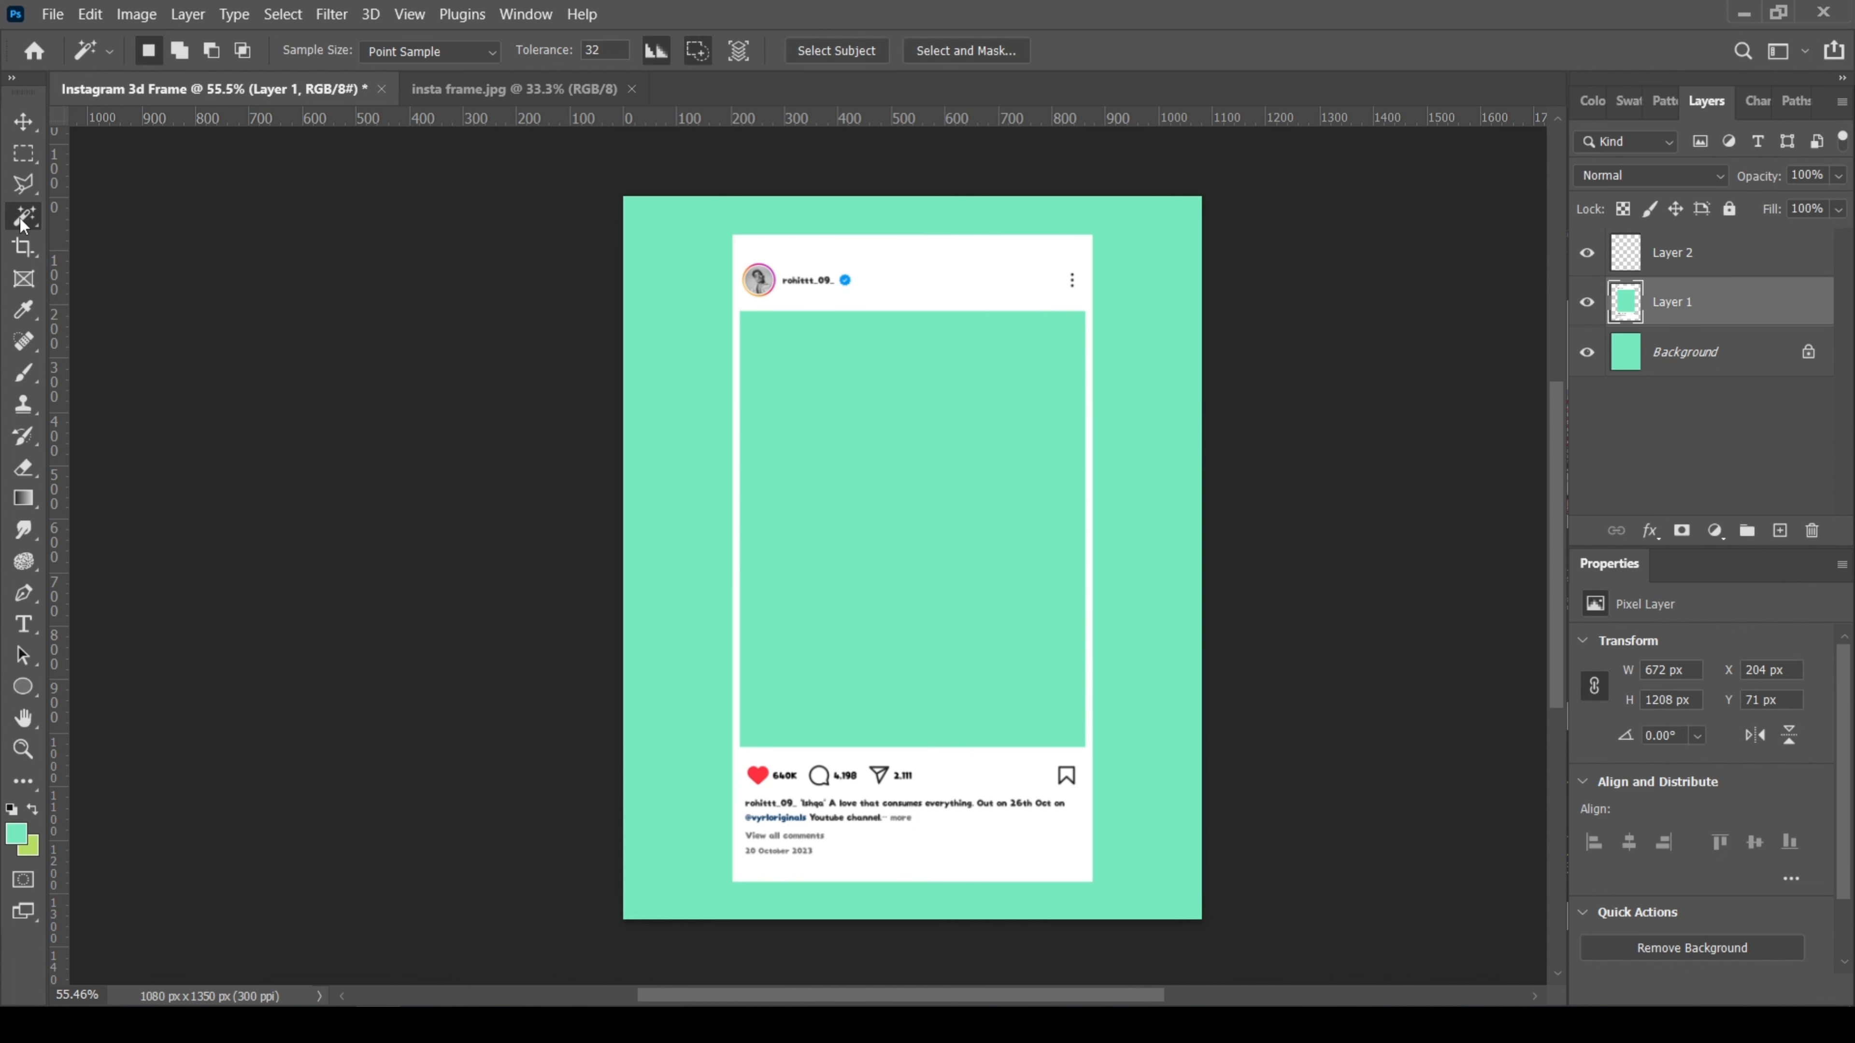
click(965, 462)
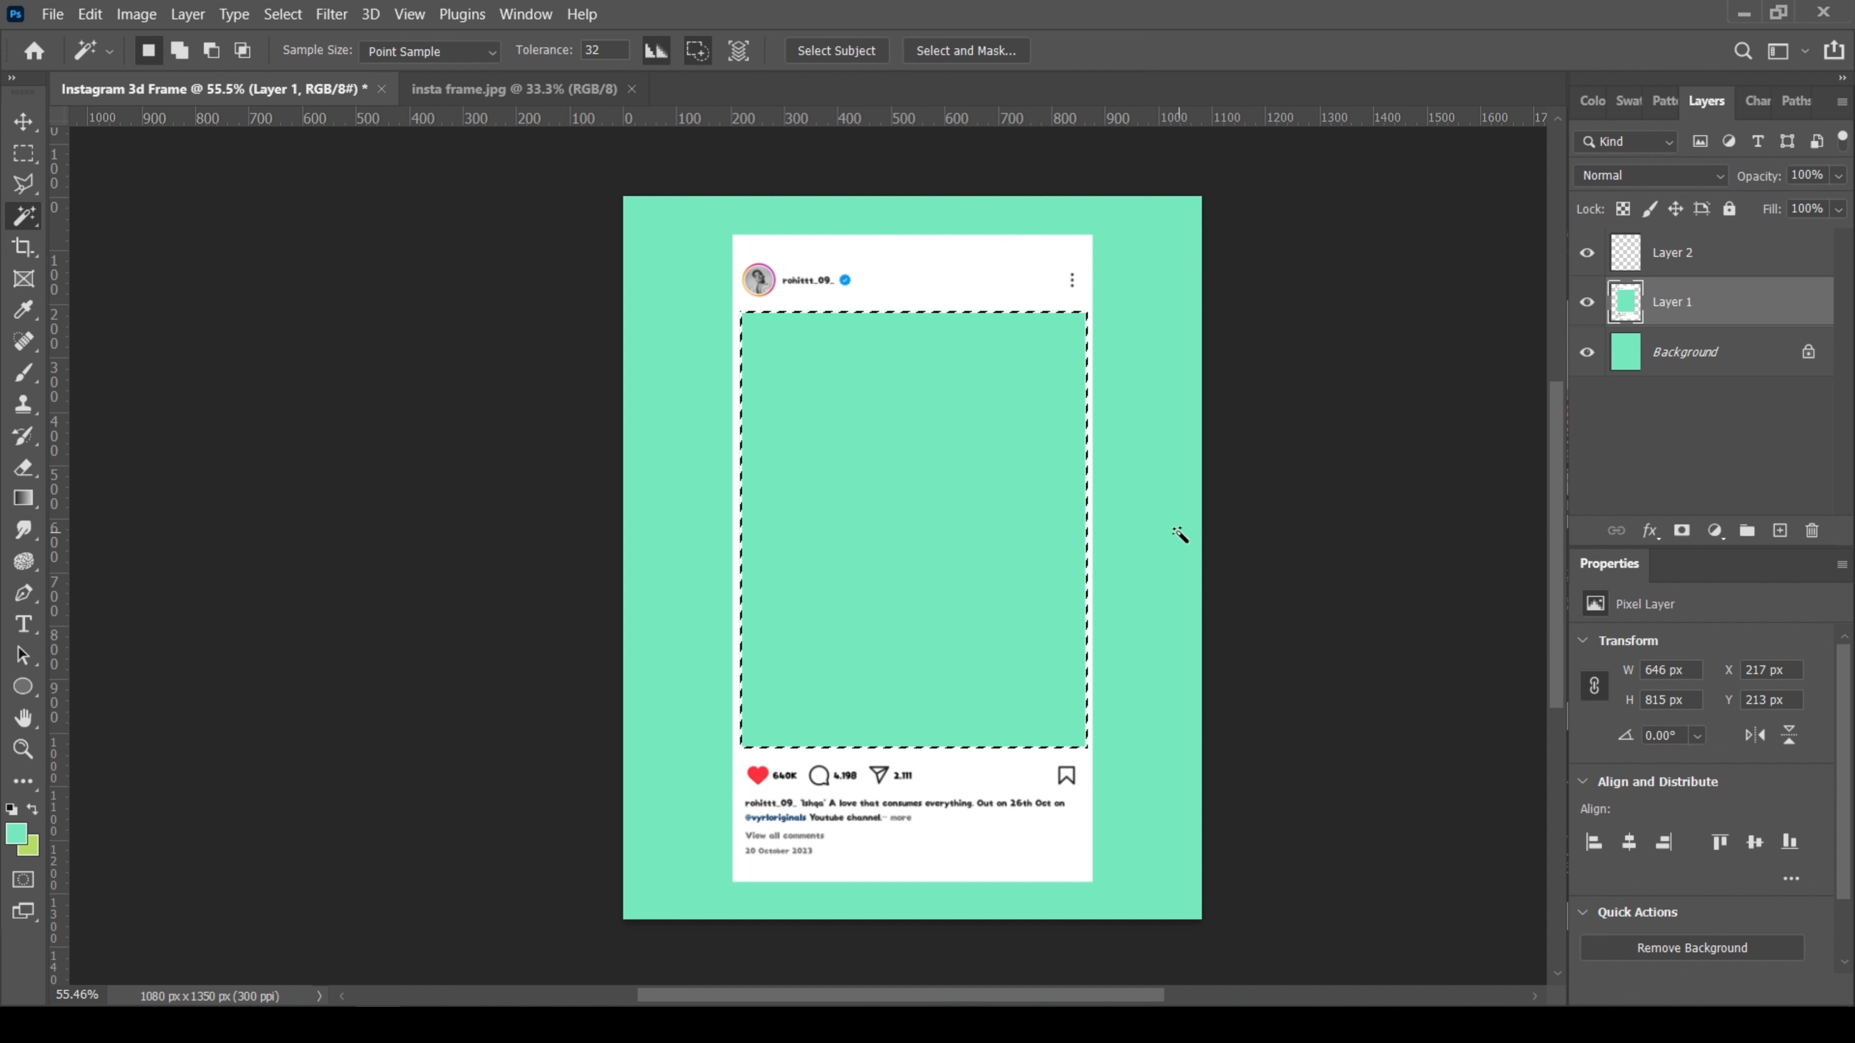
key(ctrl+j)
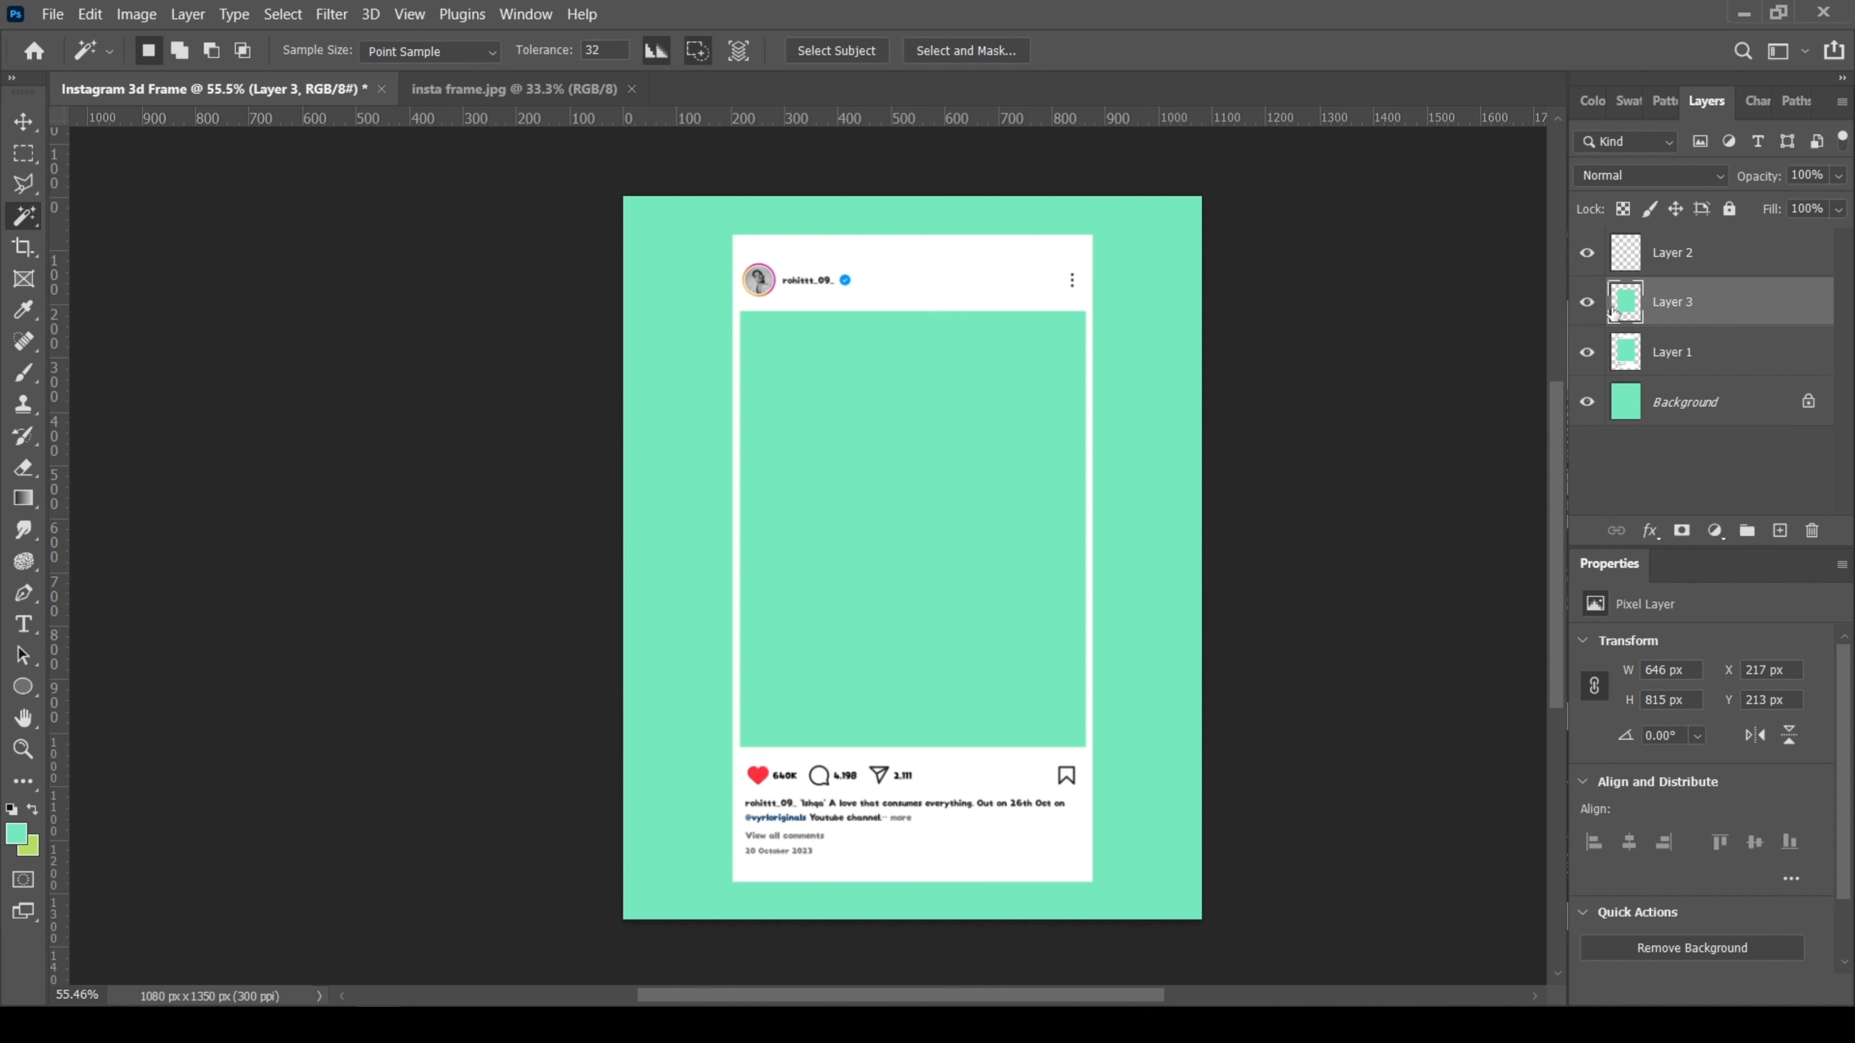
click(1588, 307)
click(1575, 274)
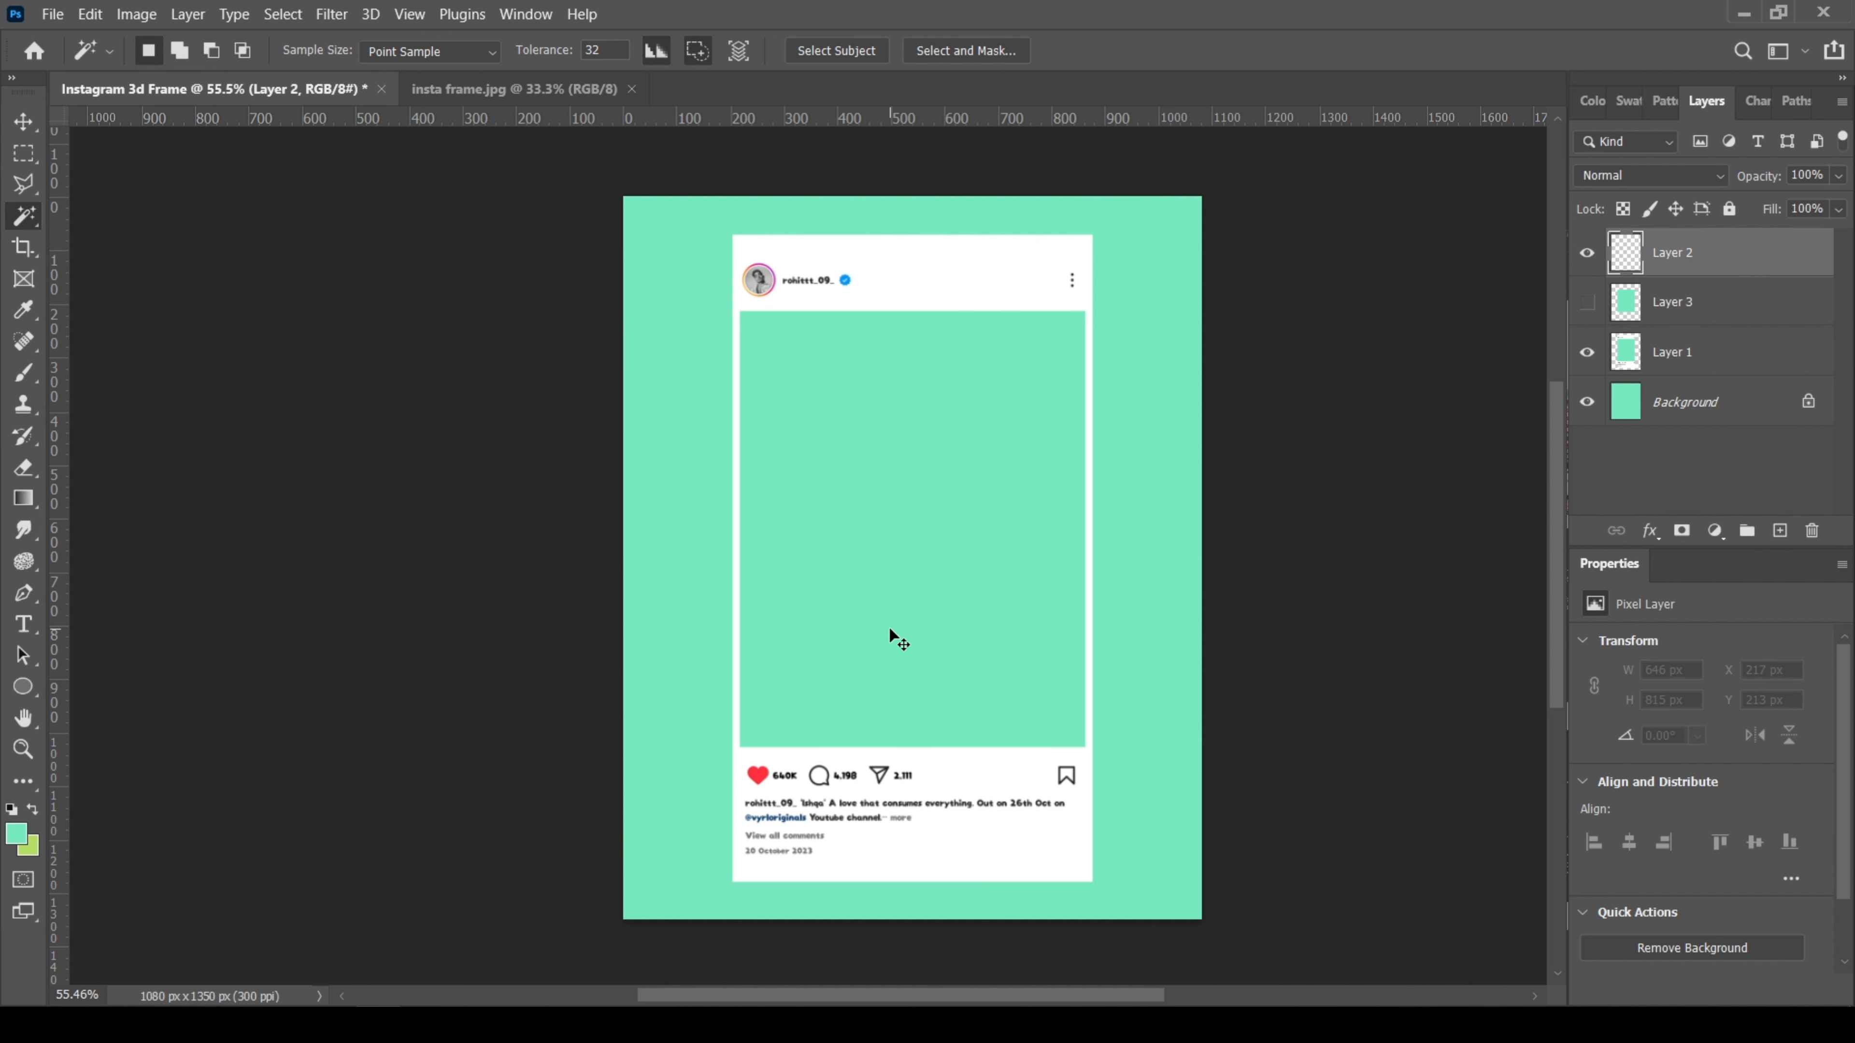
key(ctrl+o)
Open rohit cutting.psd, close insta frame.jpg, and drag the cut-out man into the poster
double_click(542, 410)
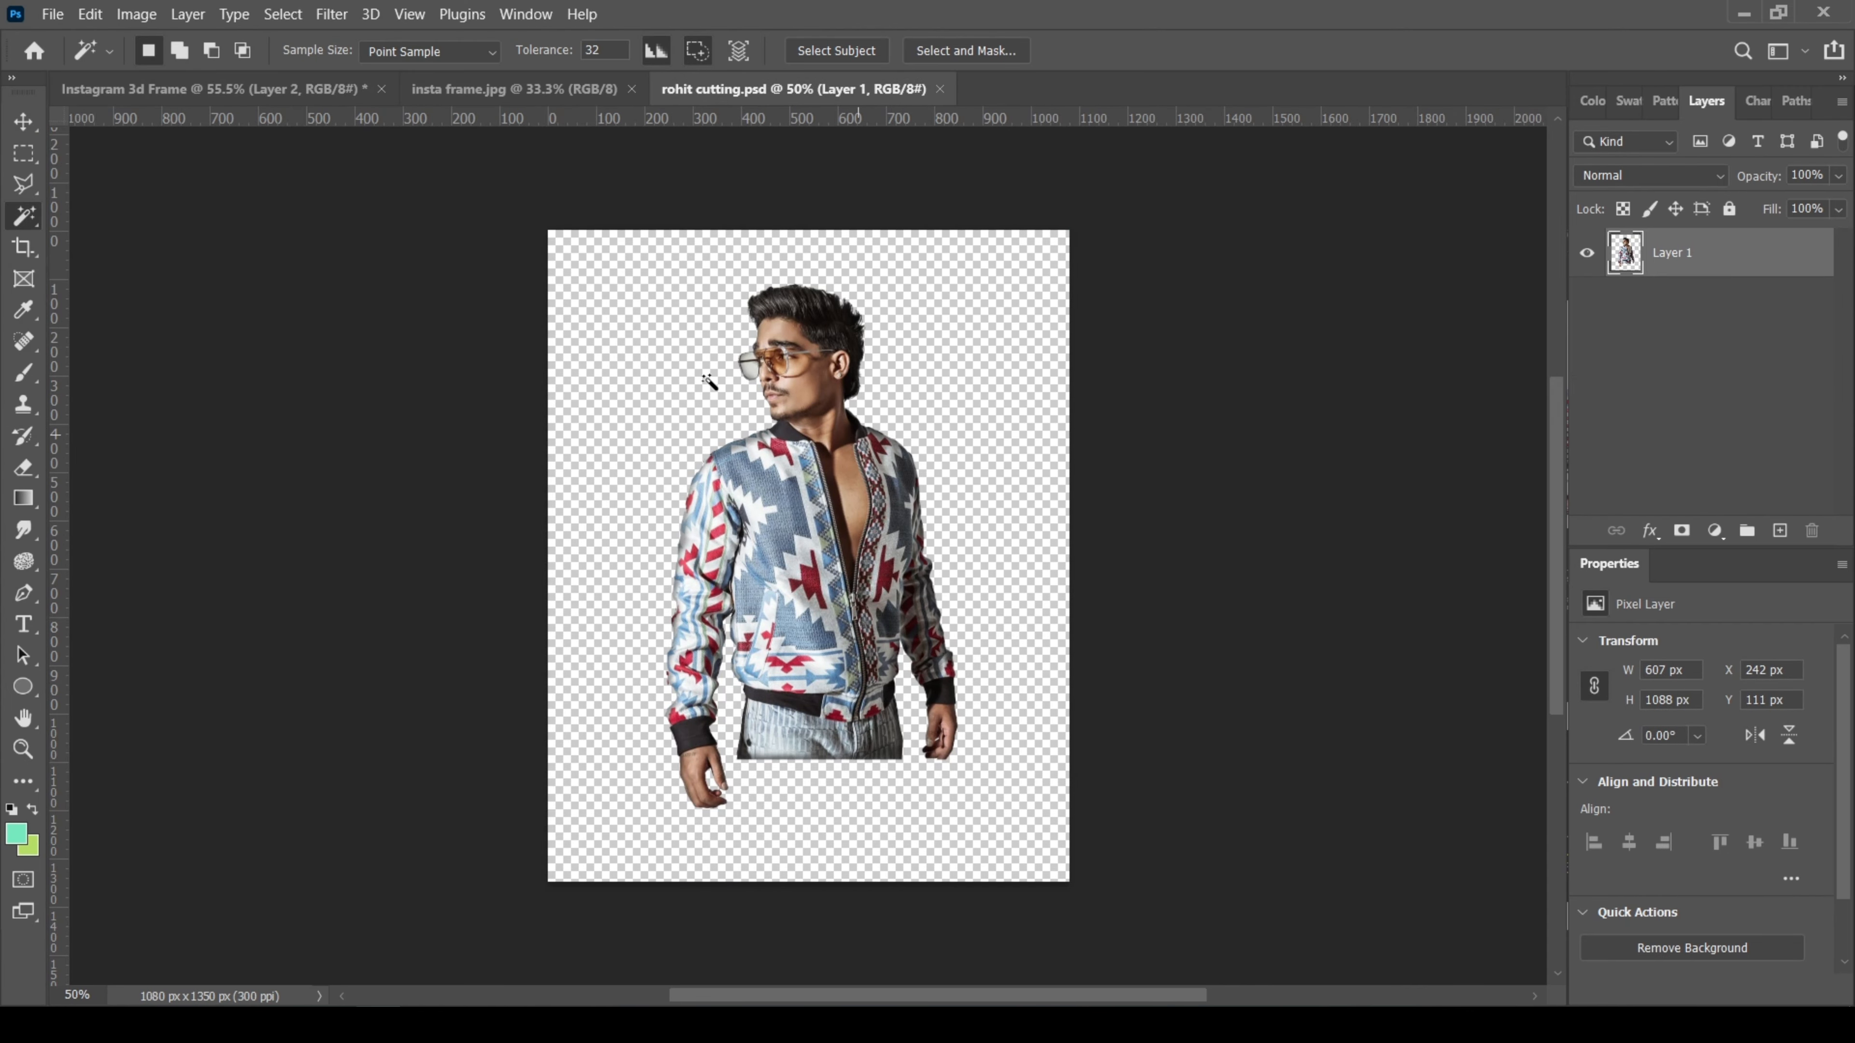
click(631, 88)
key(v)
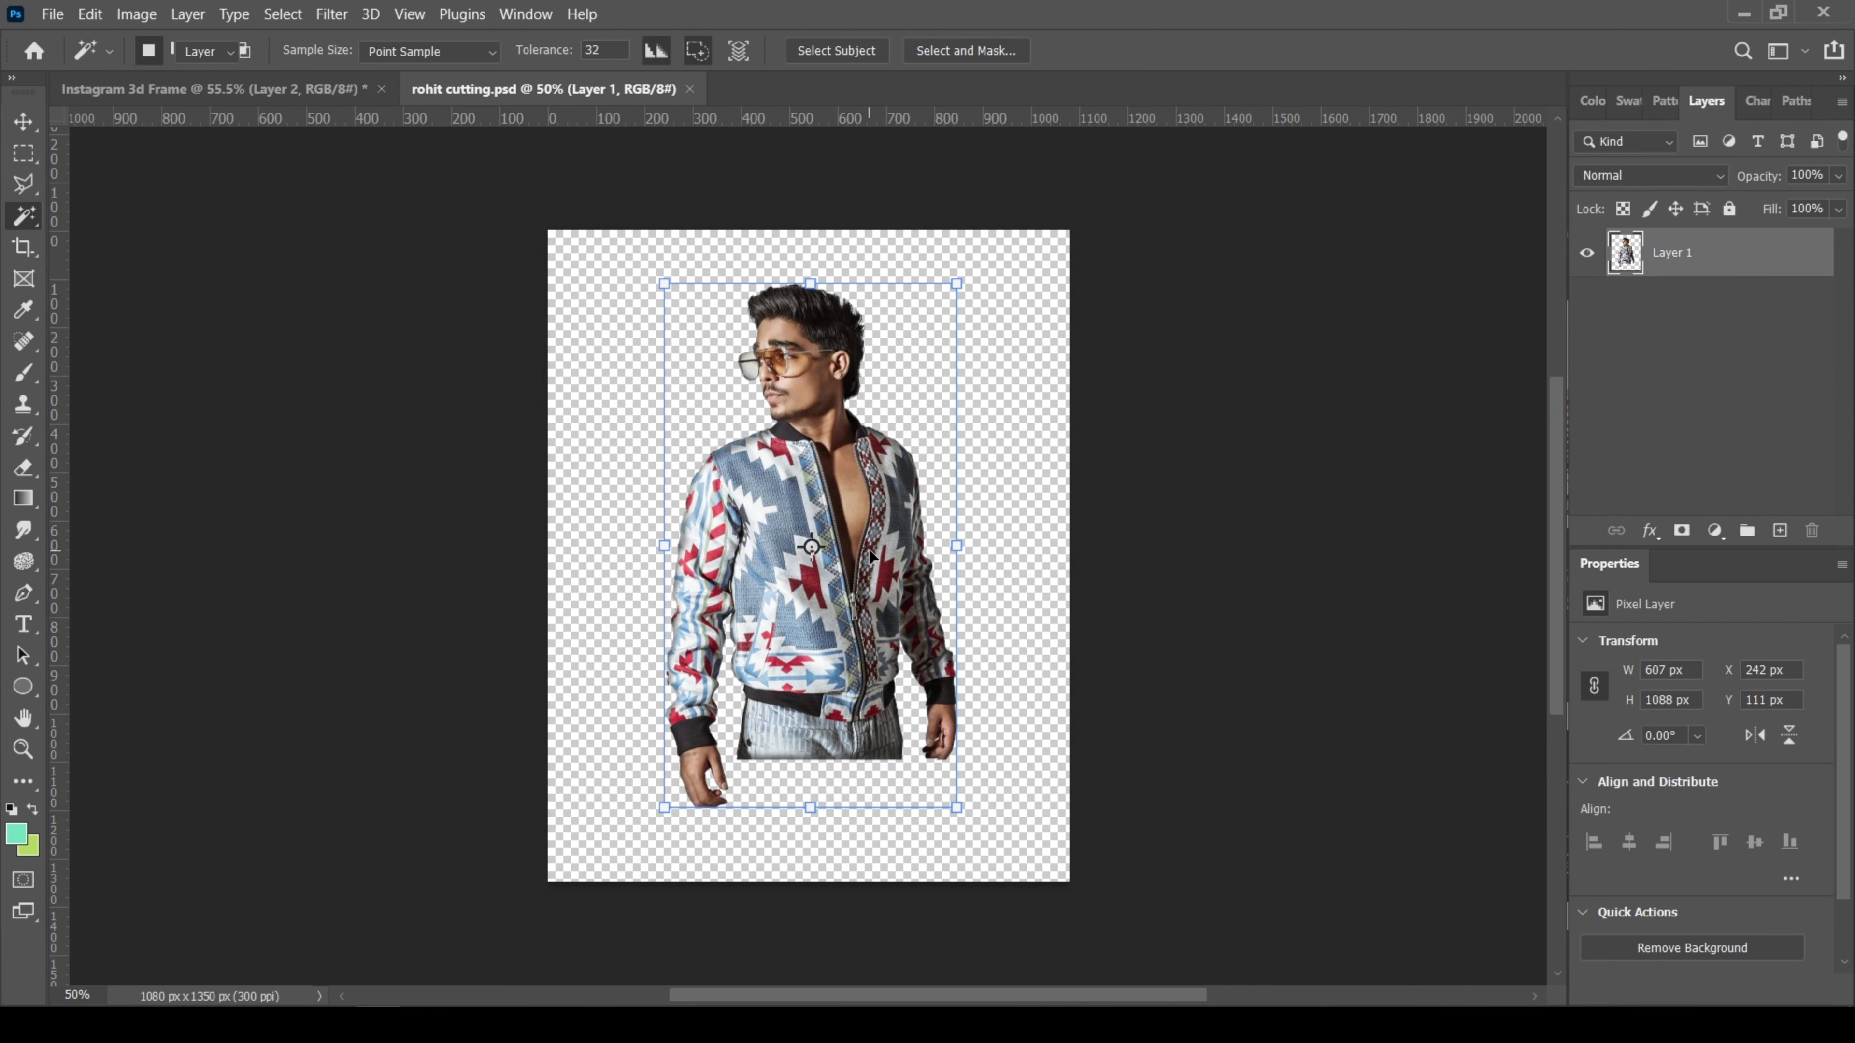
drag(811, 546, 915, 545)
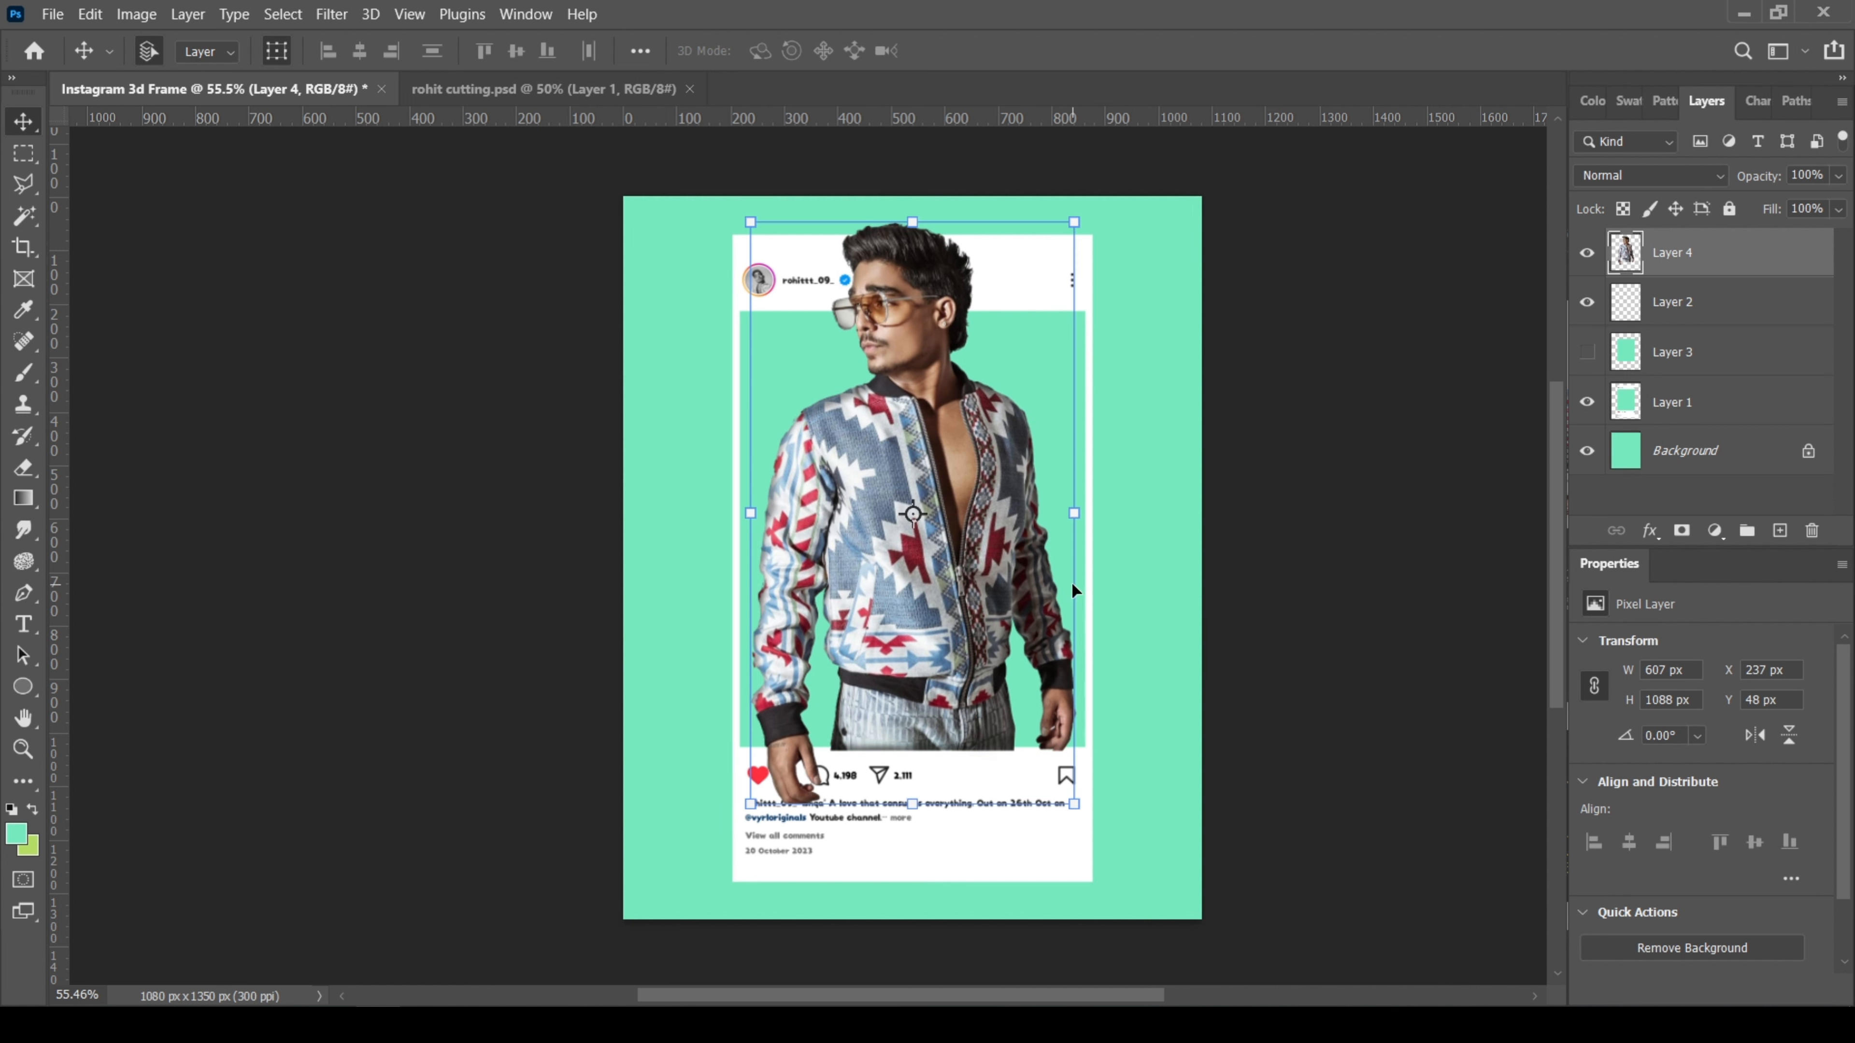
Scale the man to 92.63% and position him over the post's photo area
drag(942, 601, 960, 606)
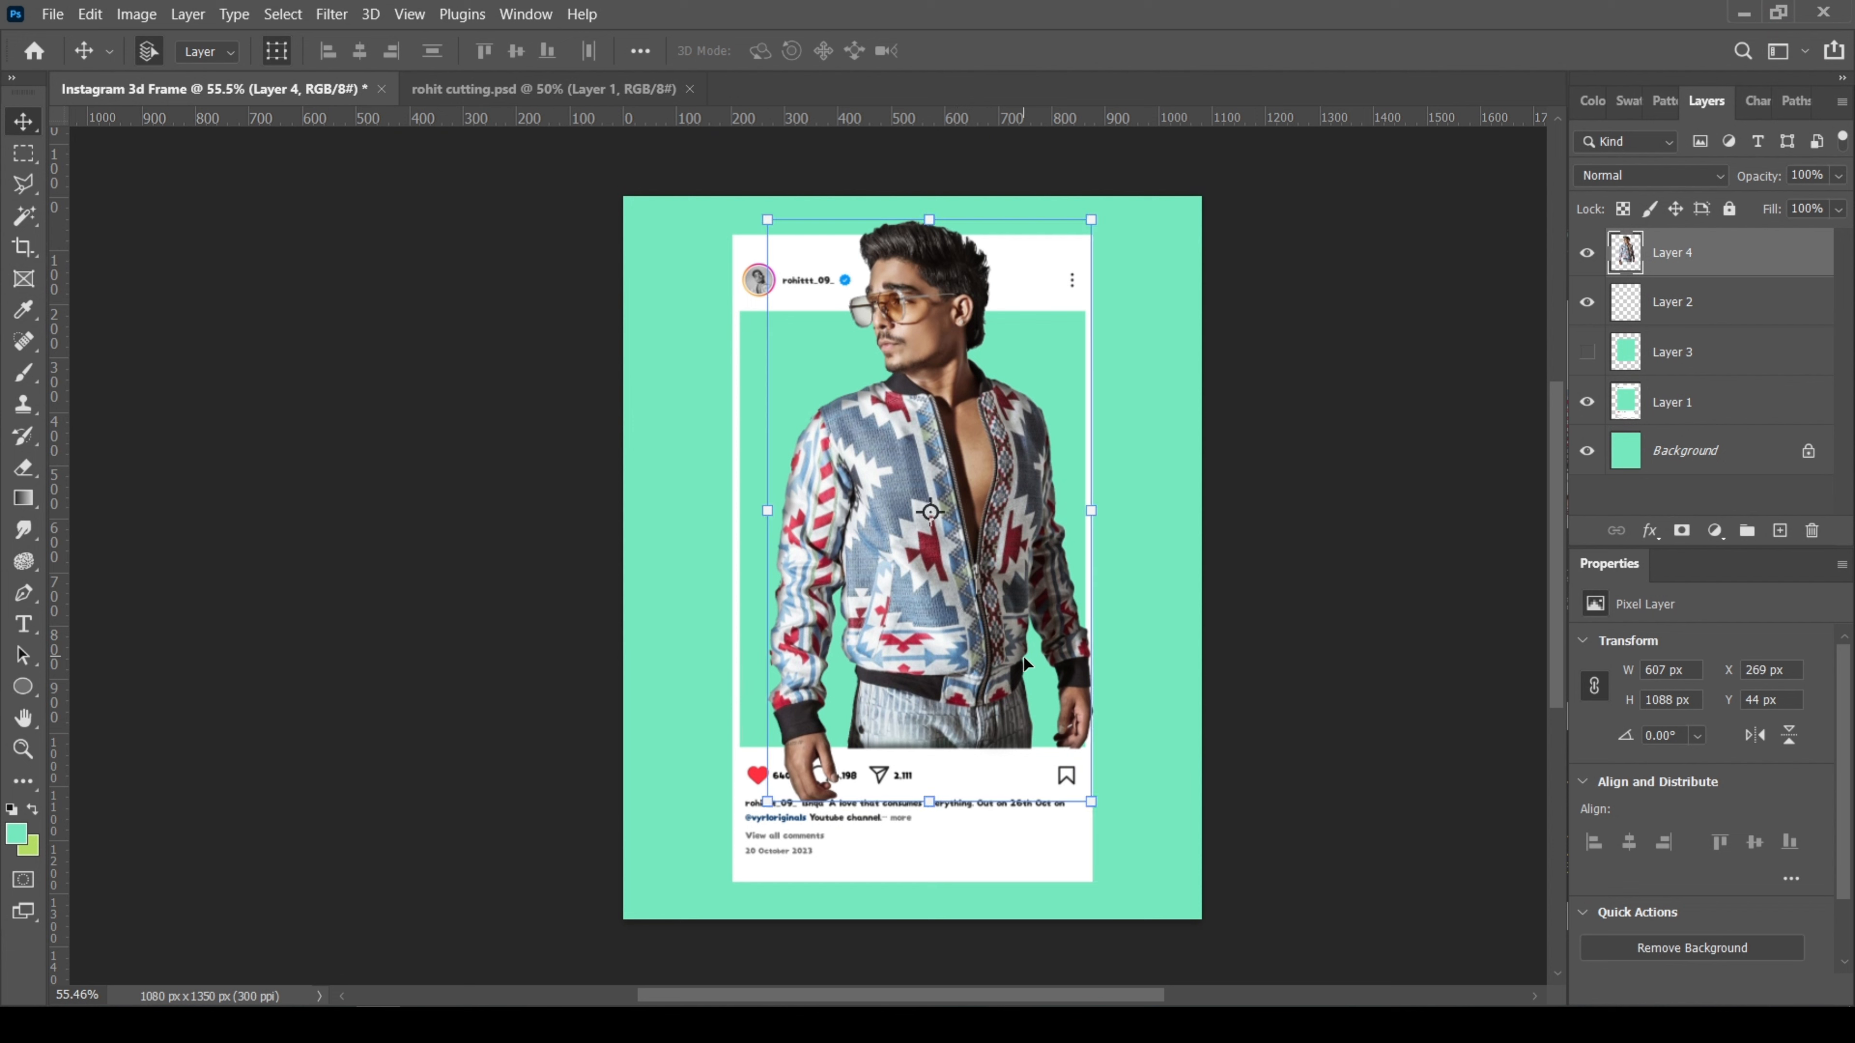
drag(1095, 801, 1067, 760)
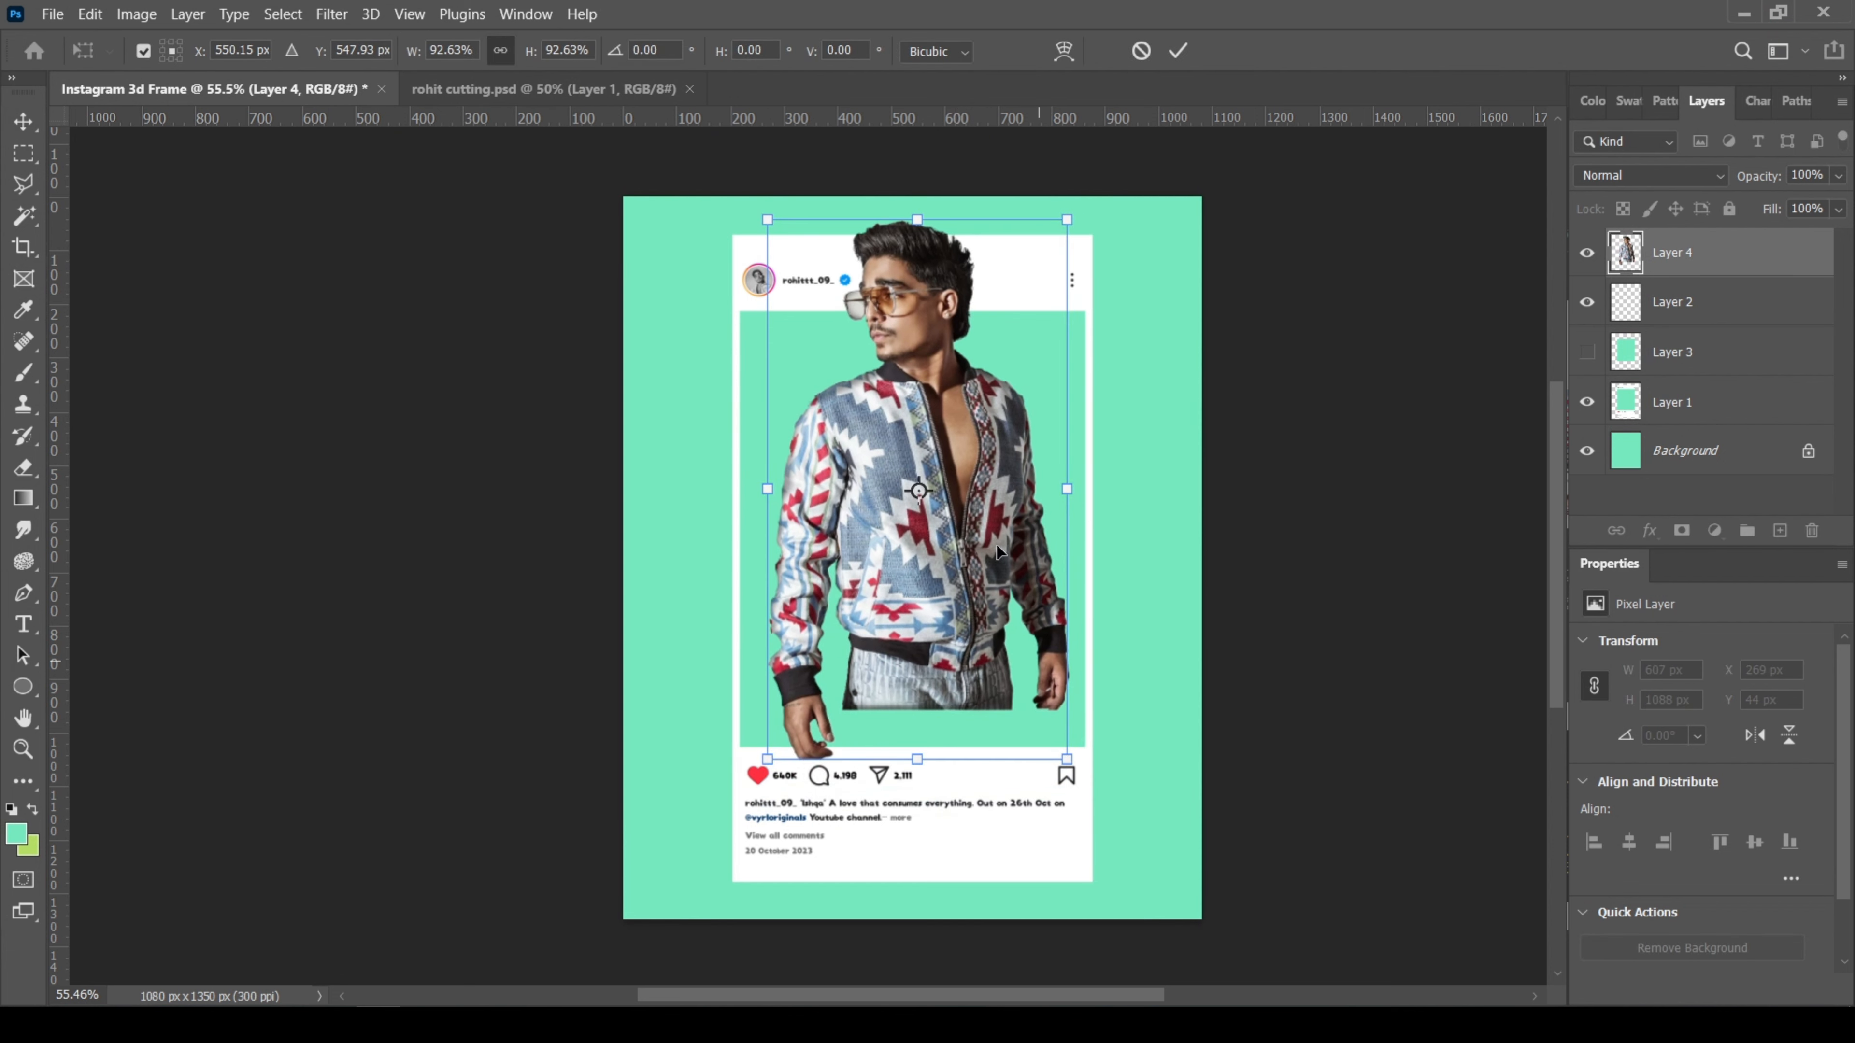
drag(991, 546, 1009, 578)
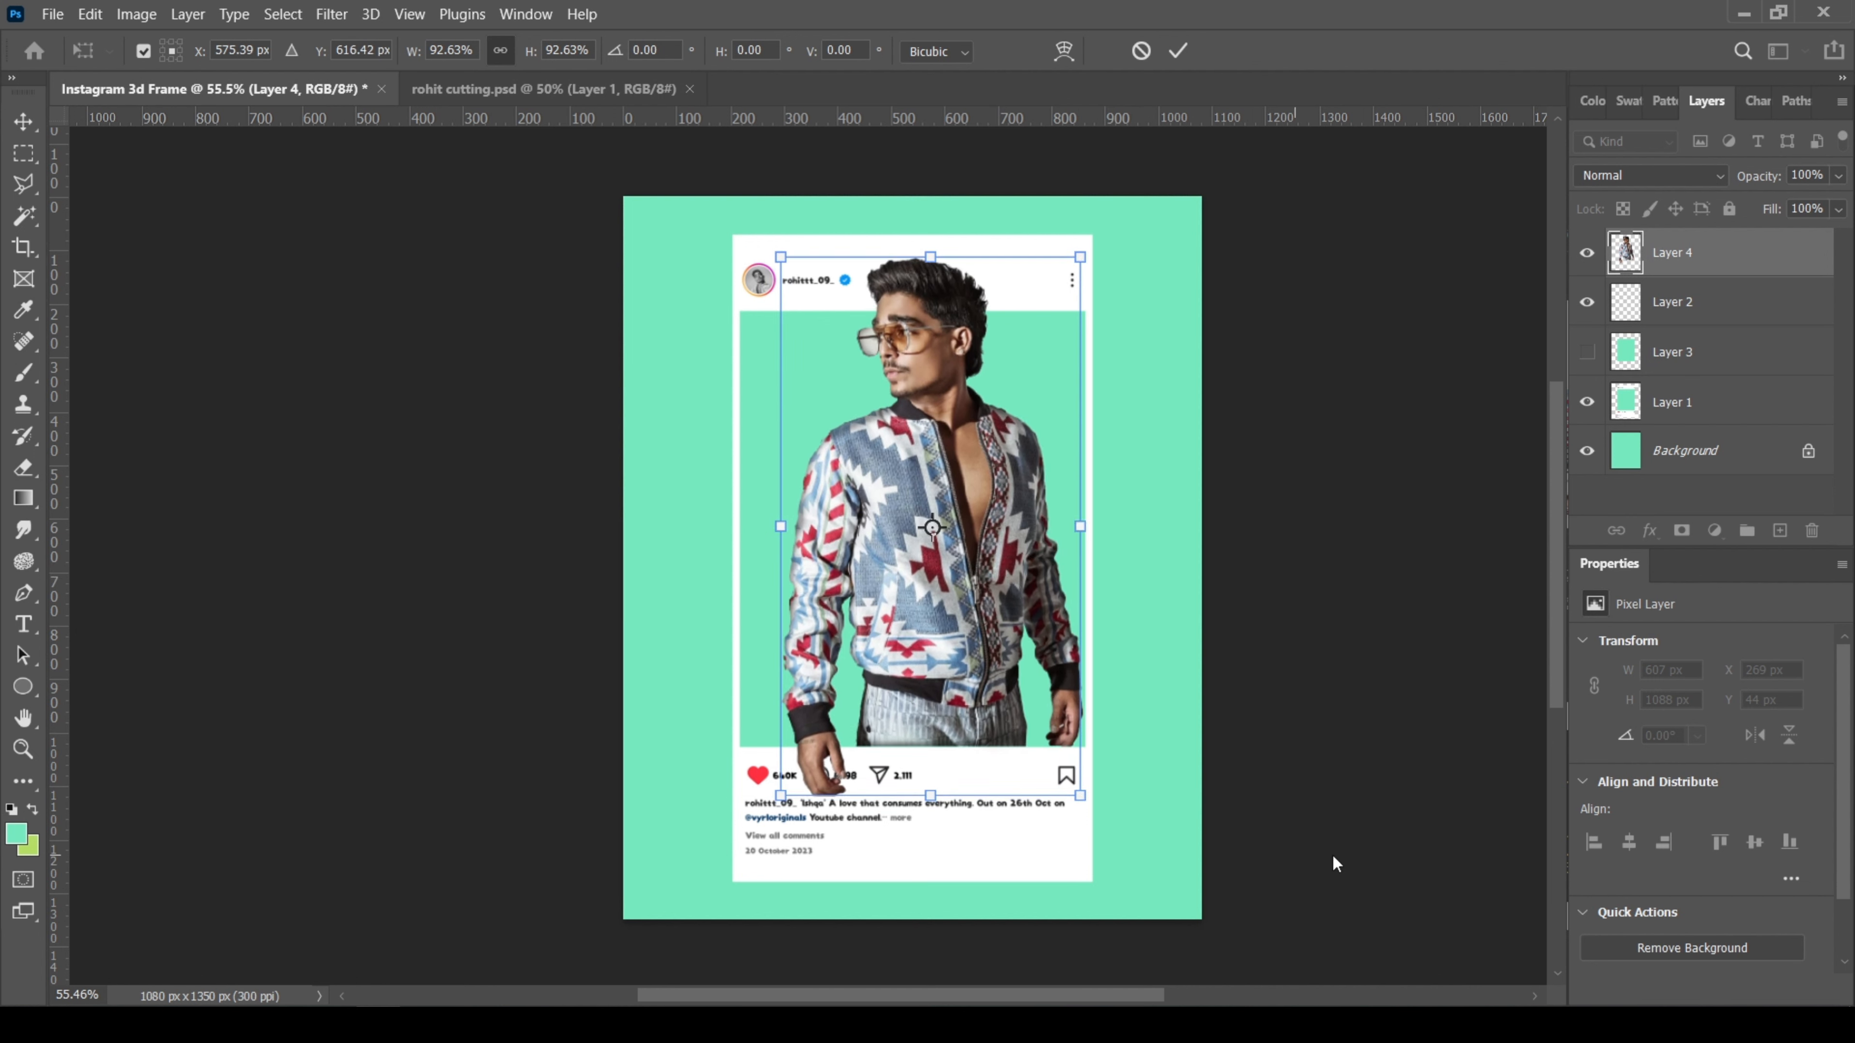
key(Left)
key(Left)
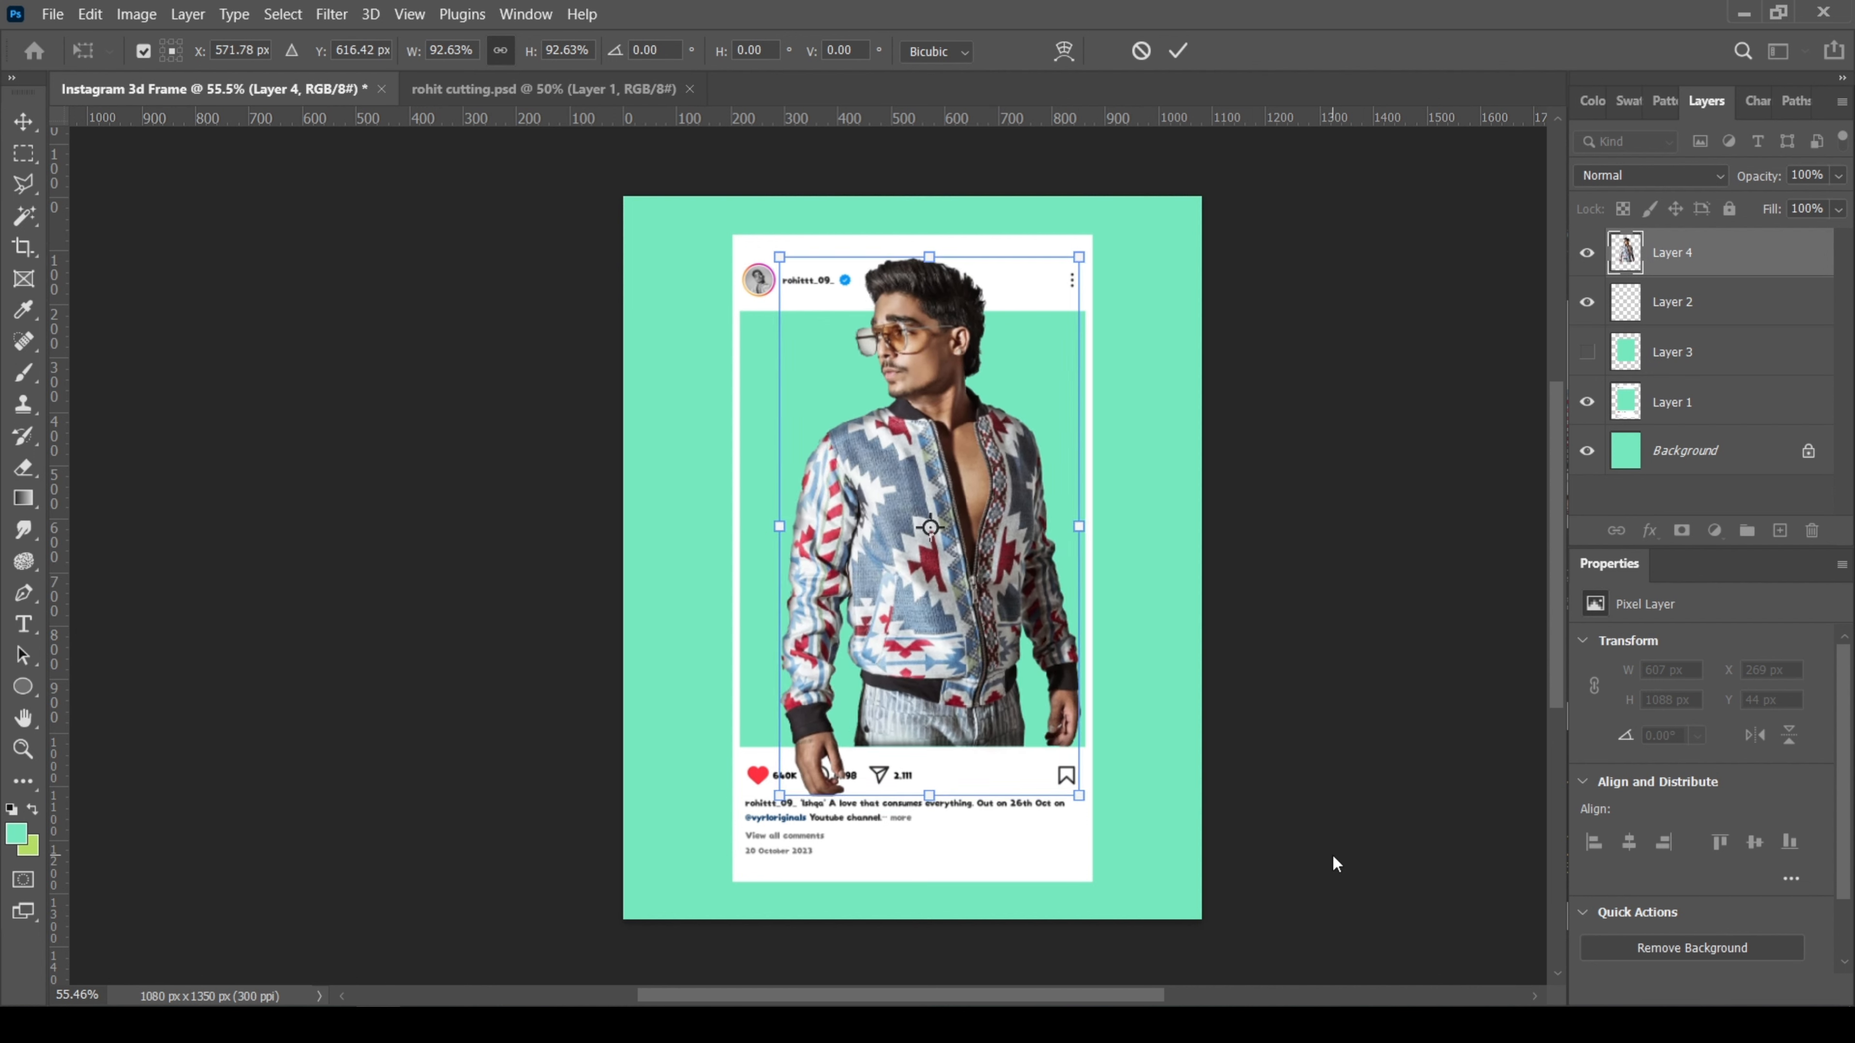
key(Down)
key(Down)
key(Down)
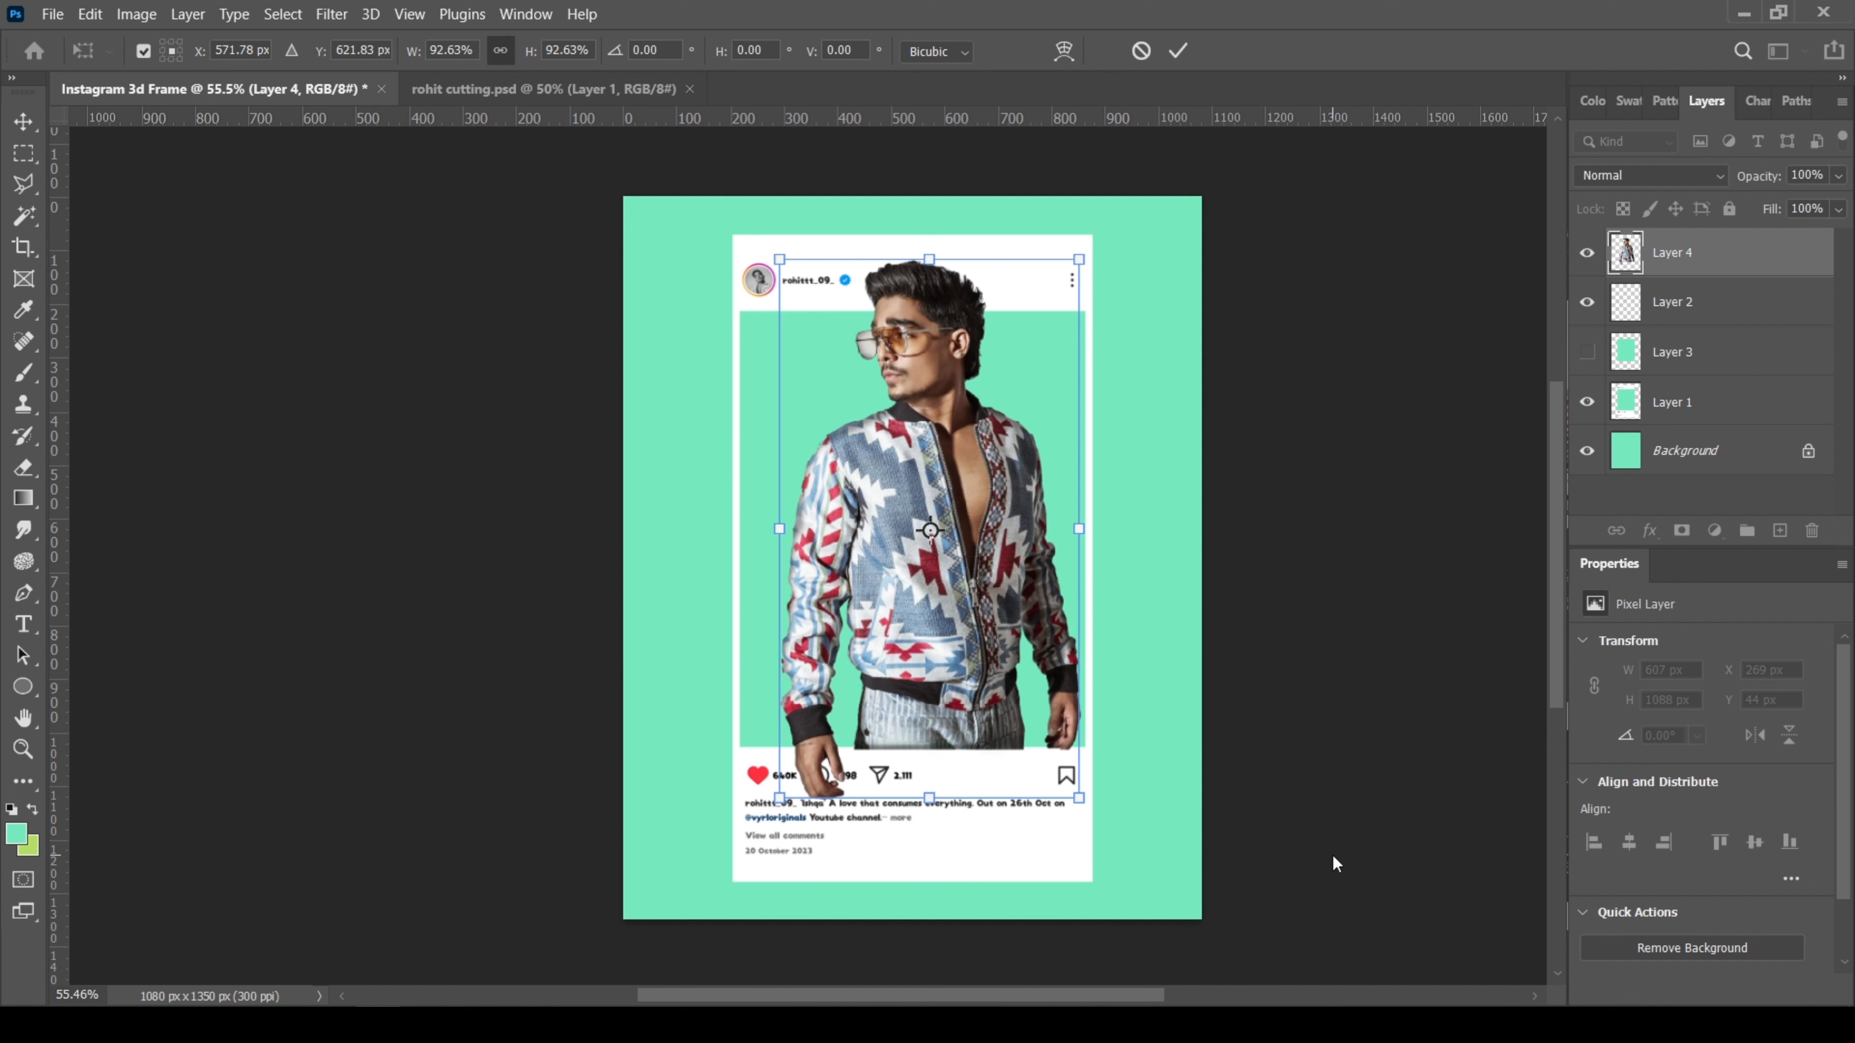
click(1178, 51)
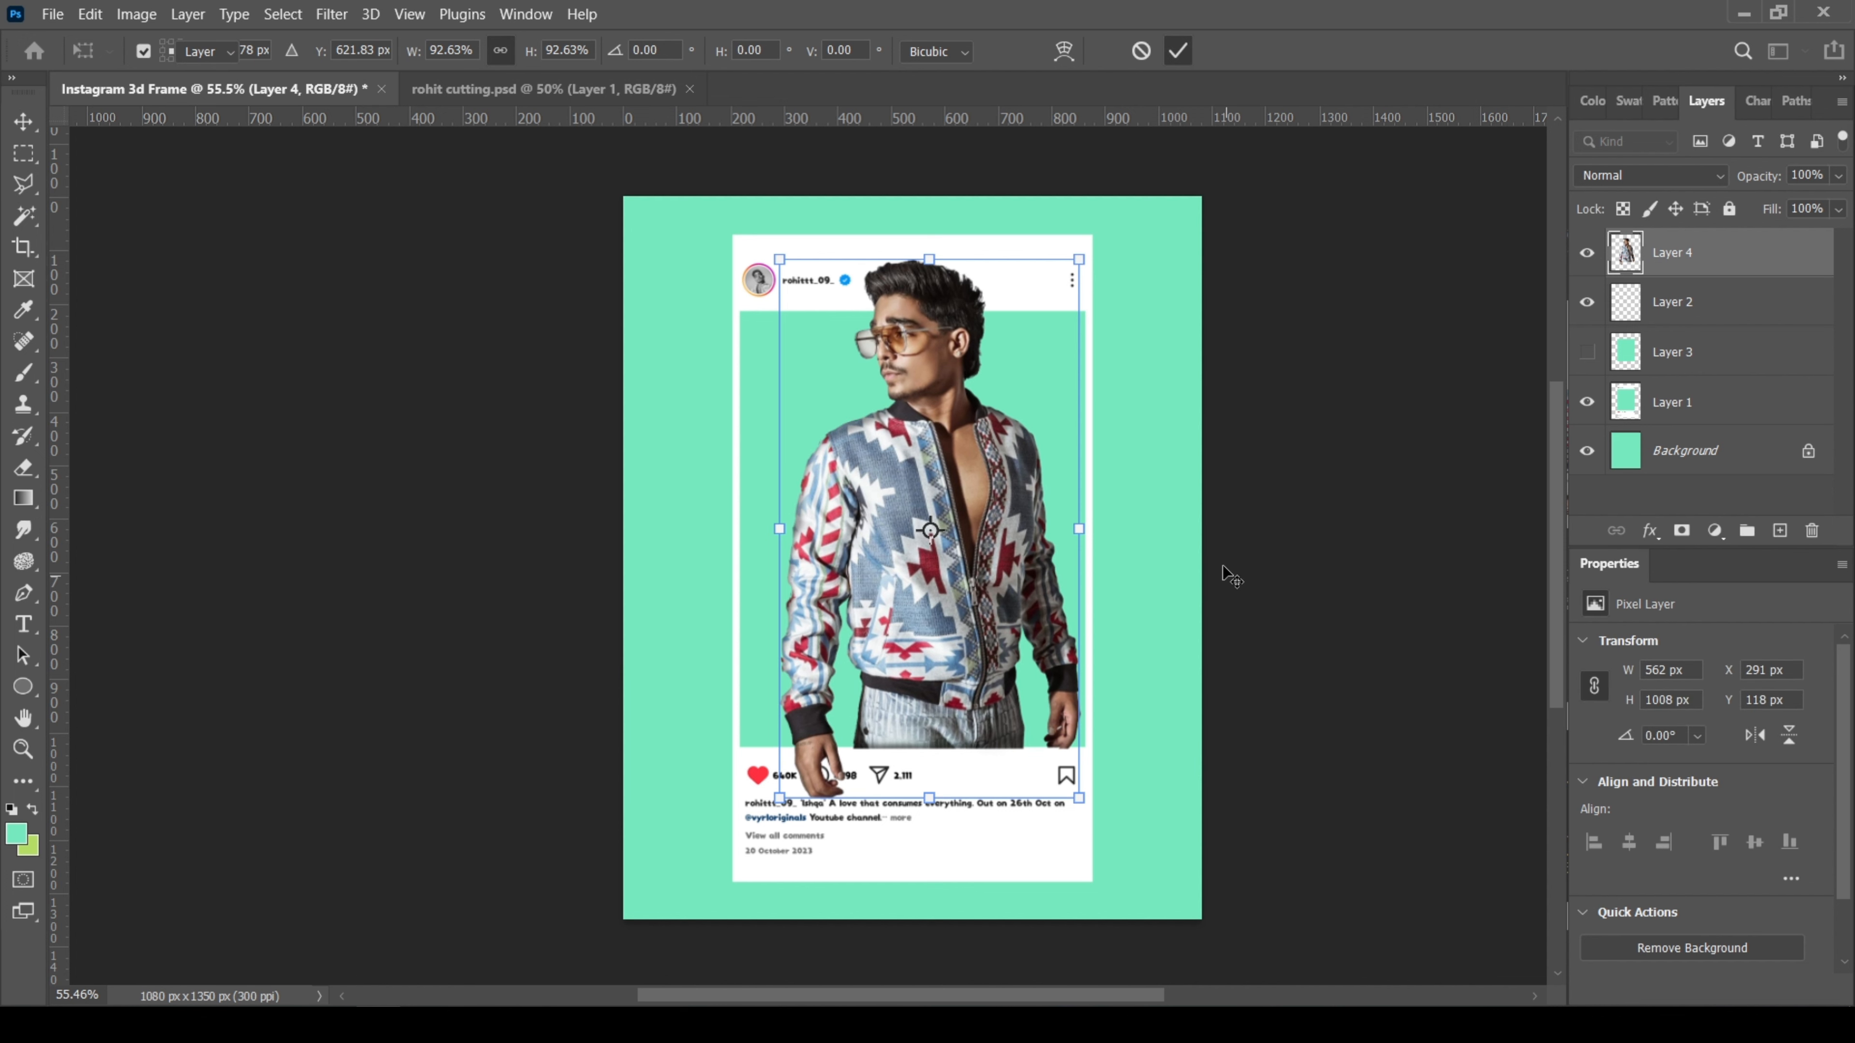
Delete the empty Layer 2
ctrl+click(1727, 268)
click(1727, 269)
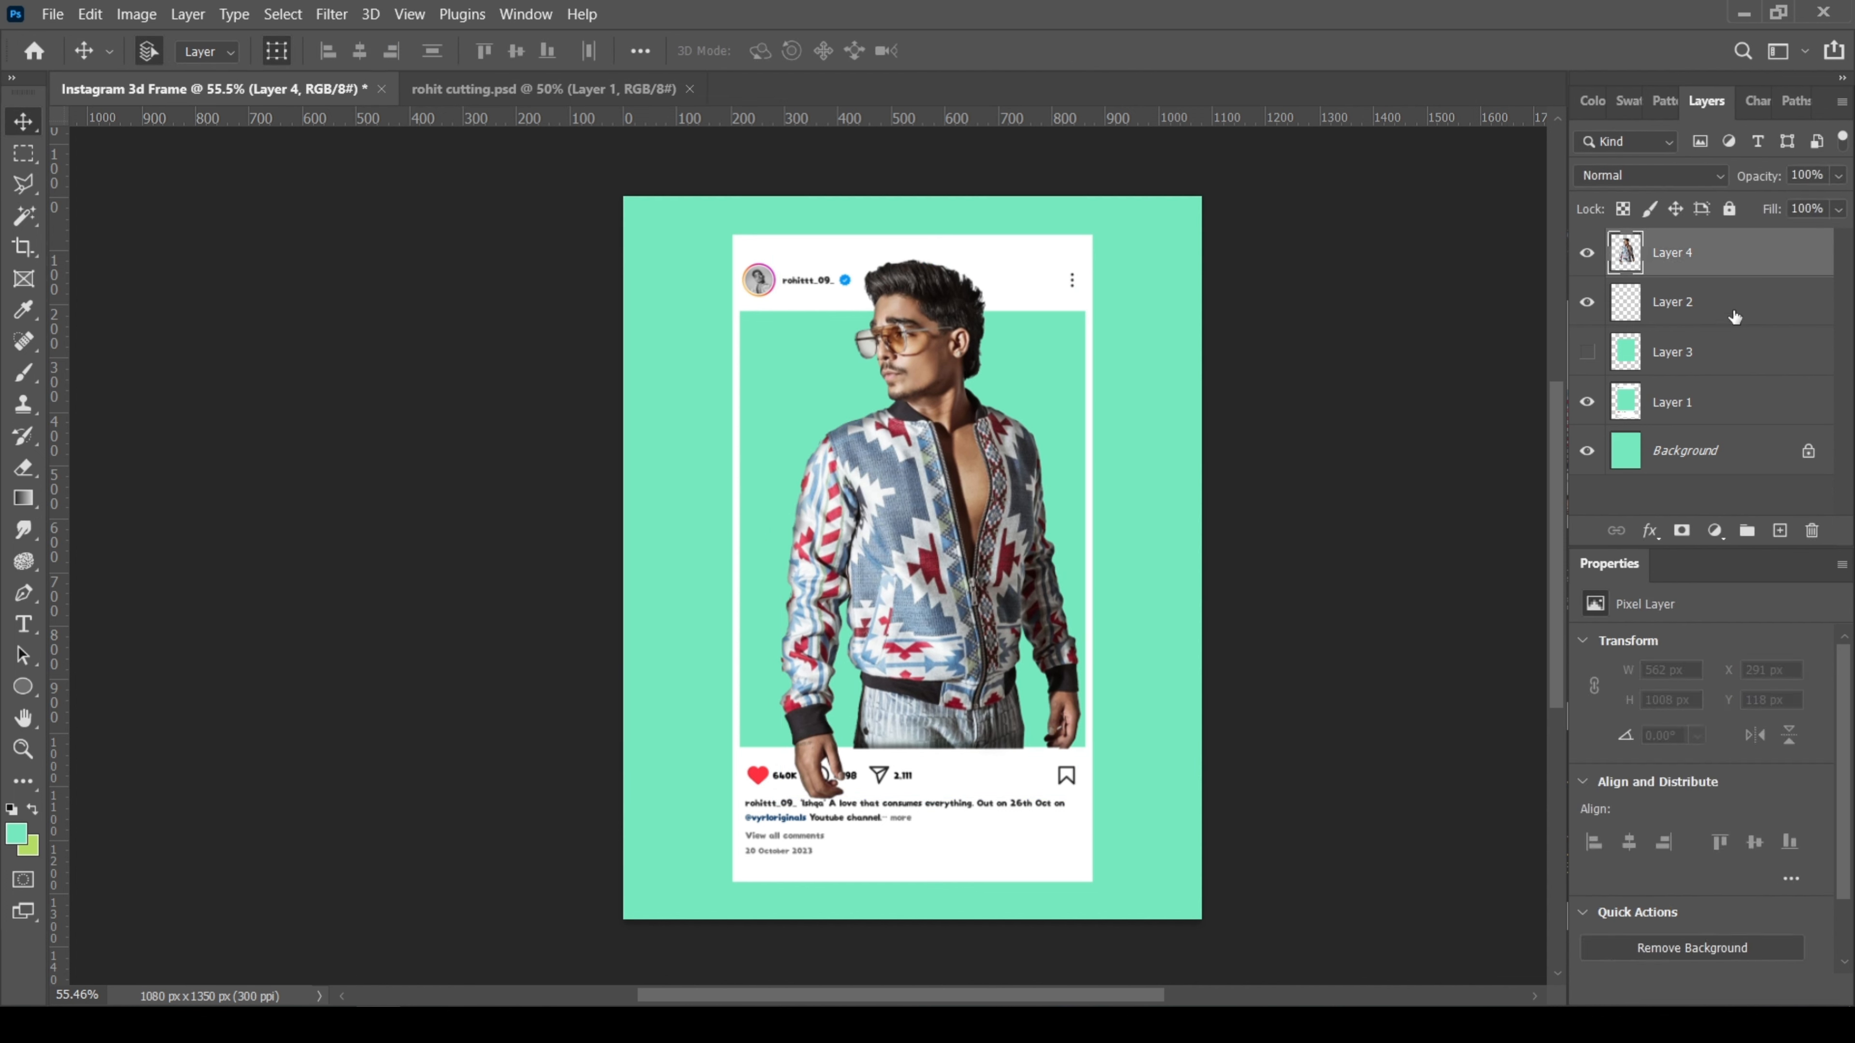
click(1734, 305)
key(Delete)
Add a new layer above the man and clip it to his layer
click(1716, 263)
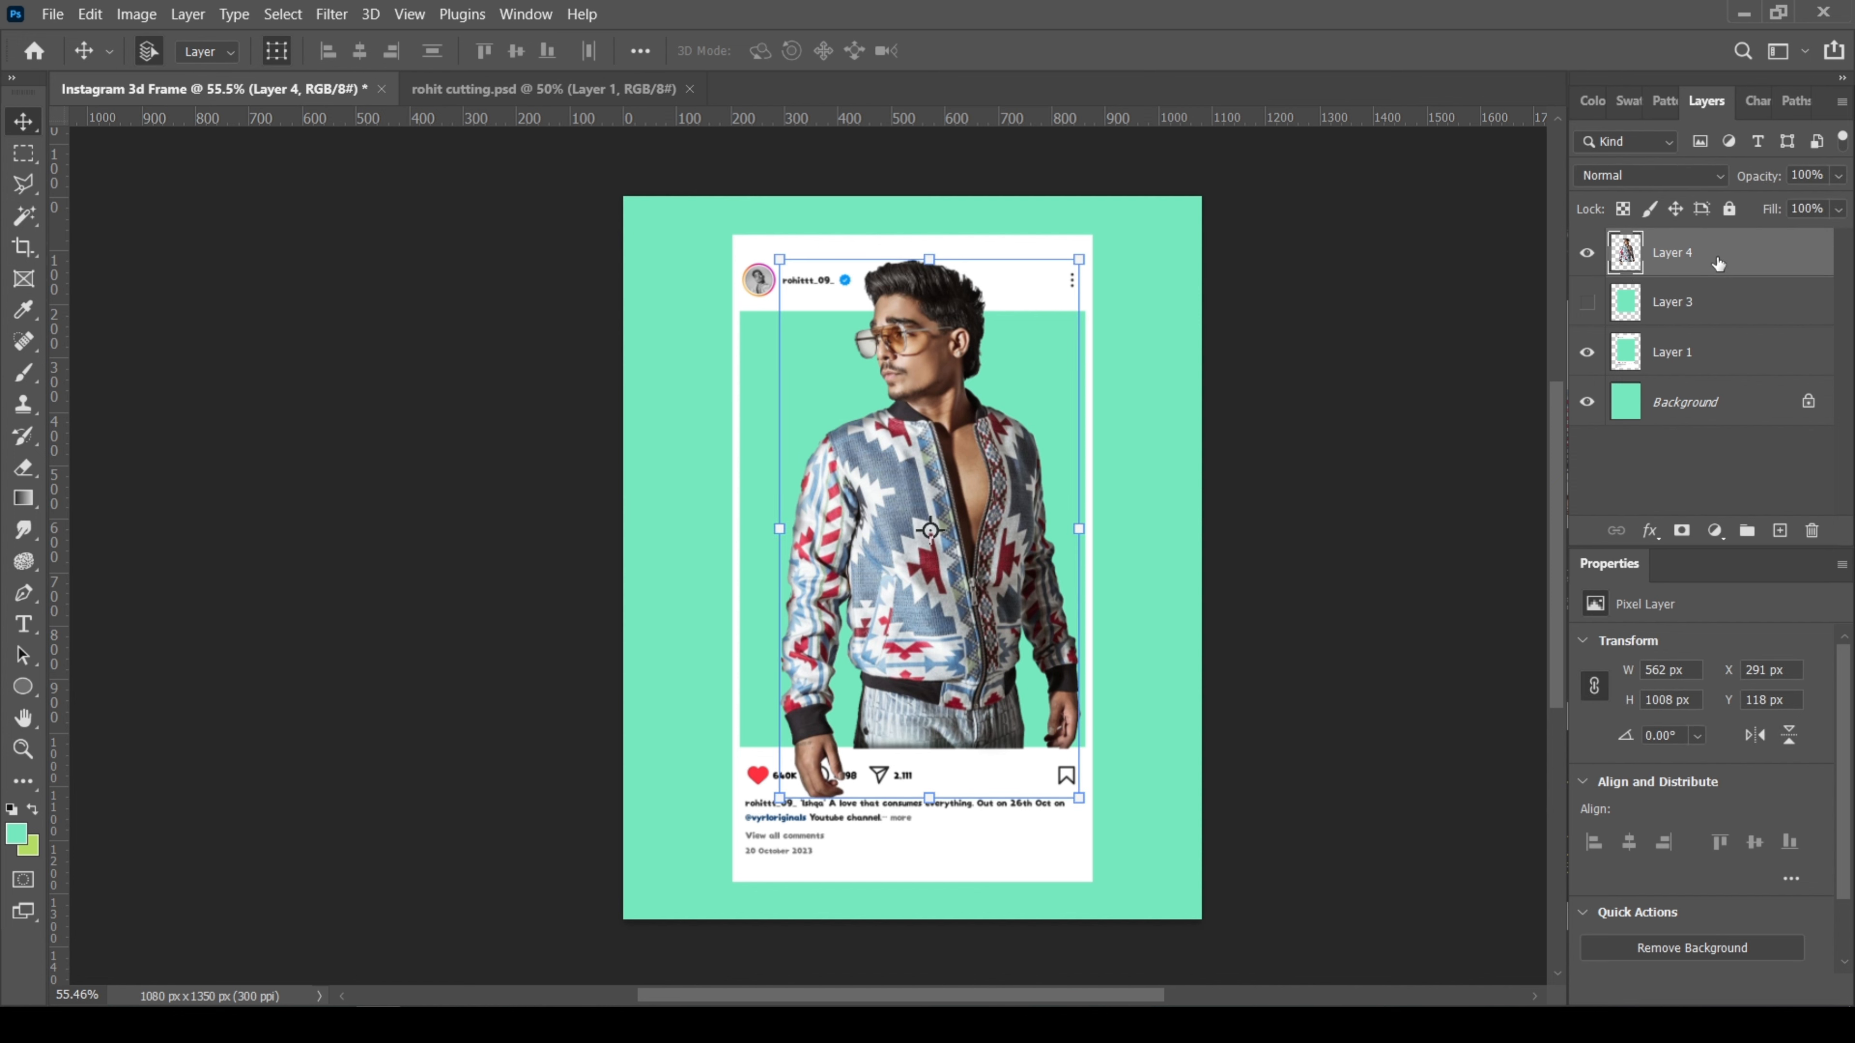
click(1782, 530)
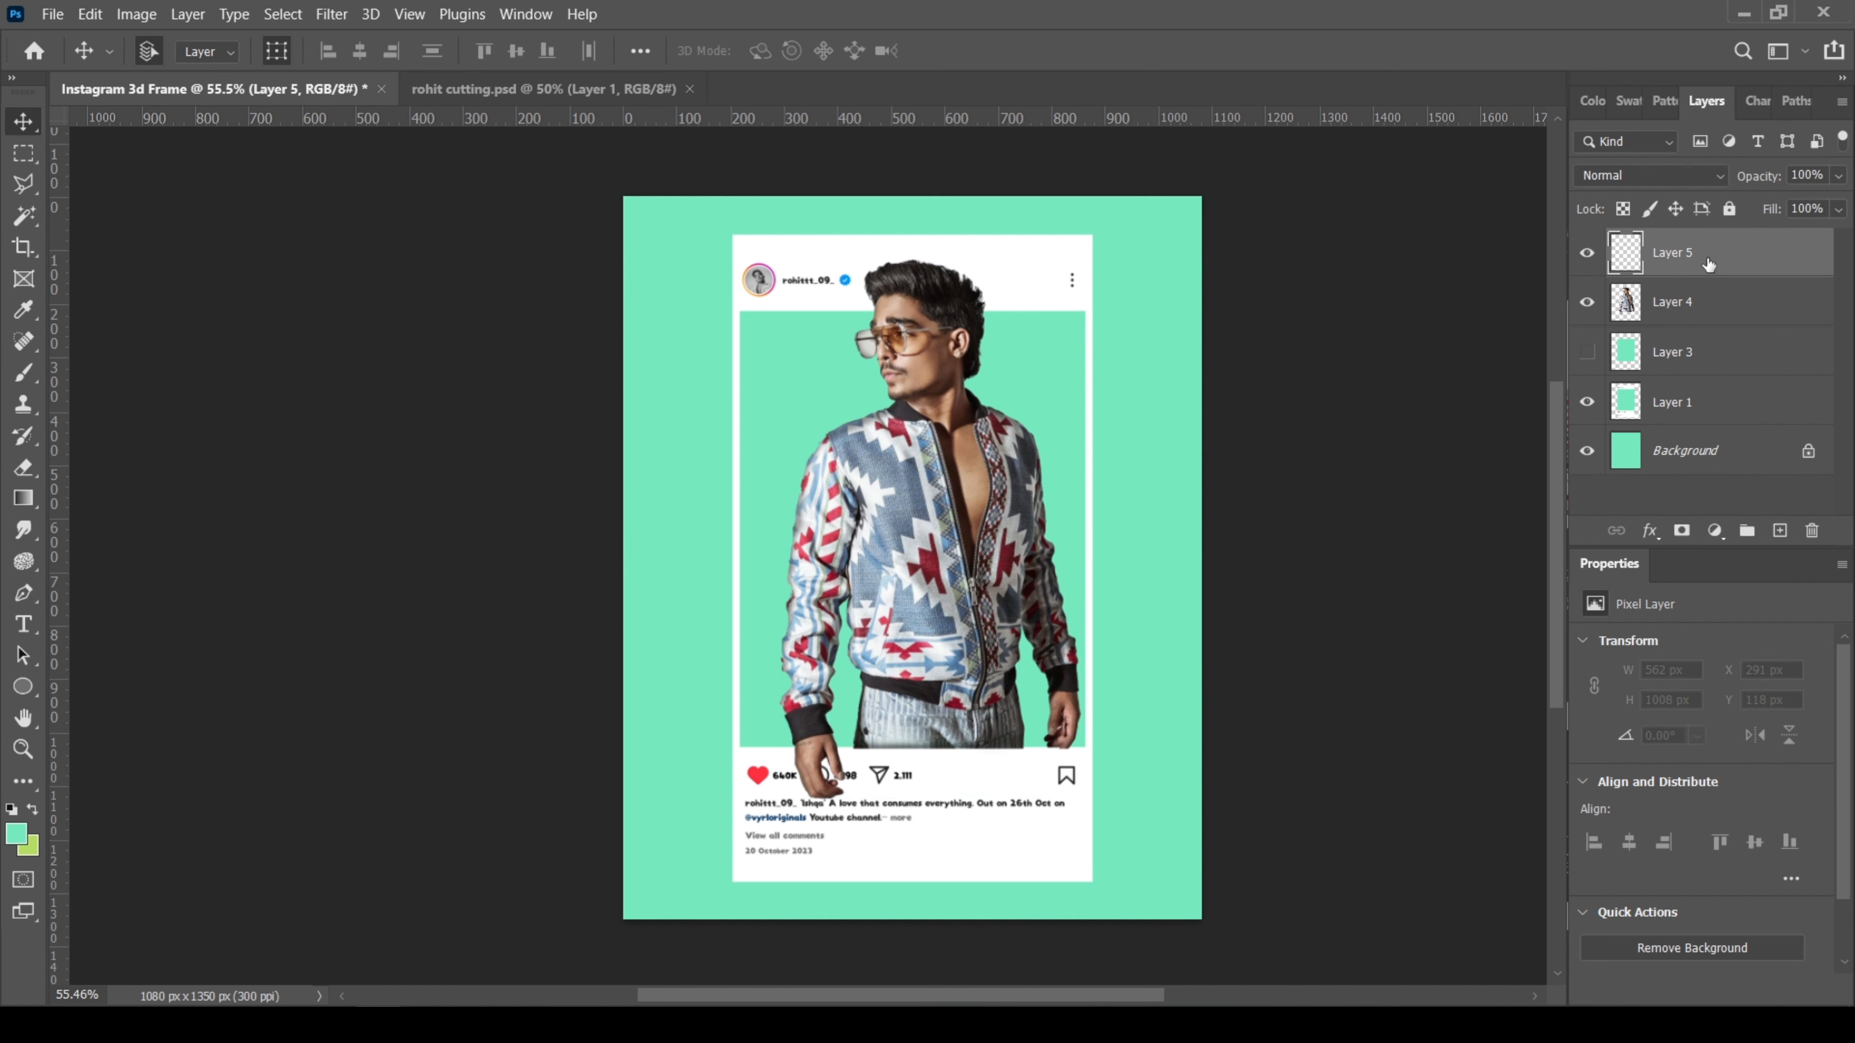
right_click(1709, 265)
click(1504, 454)
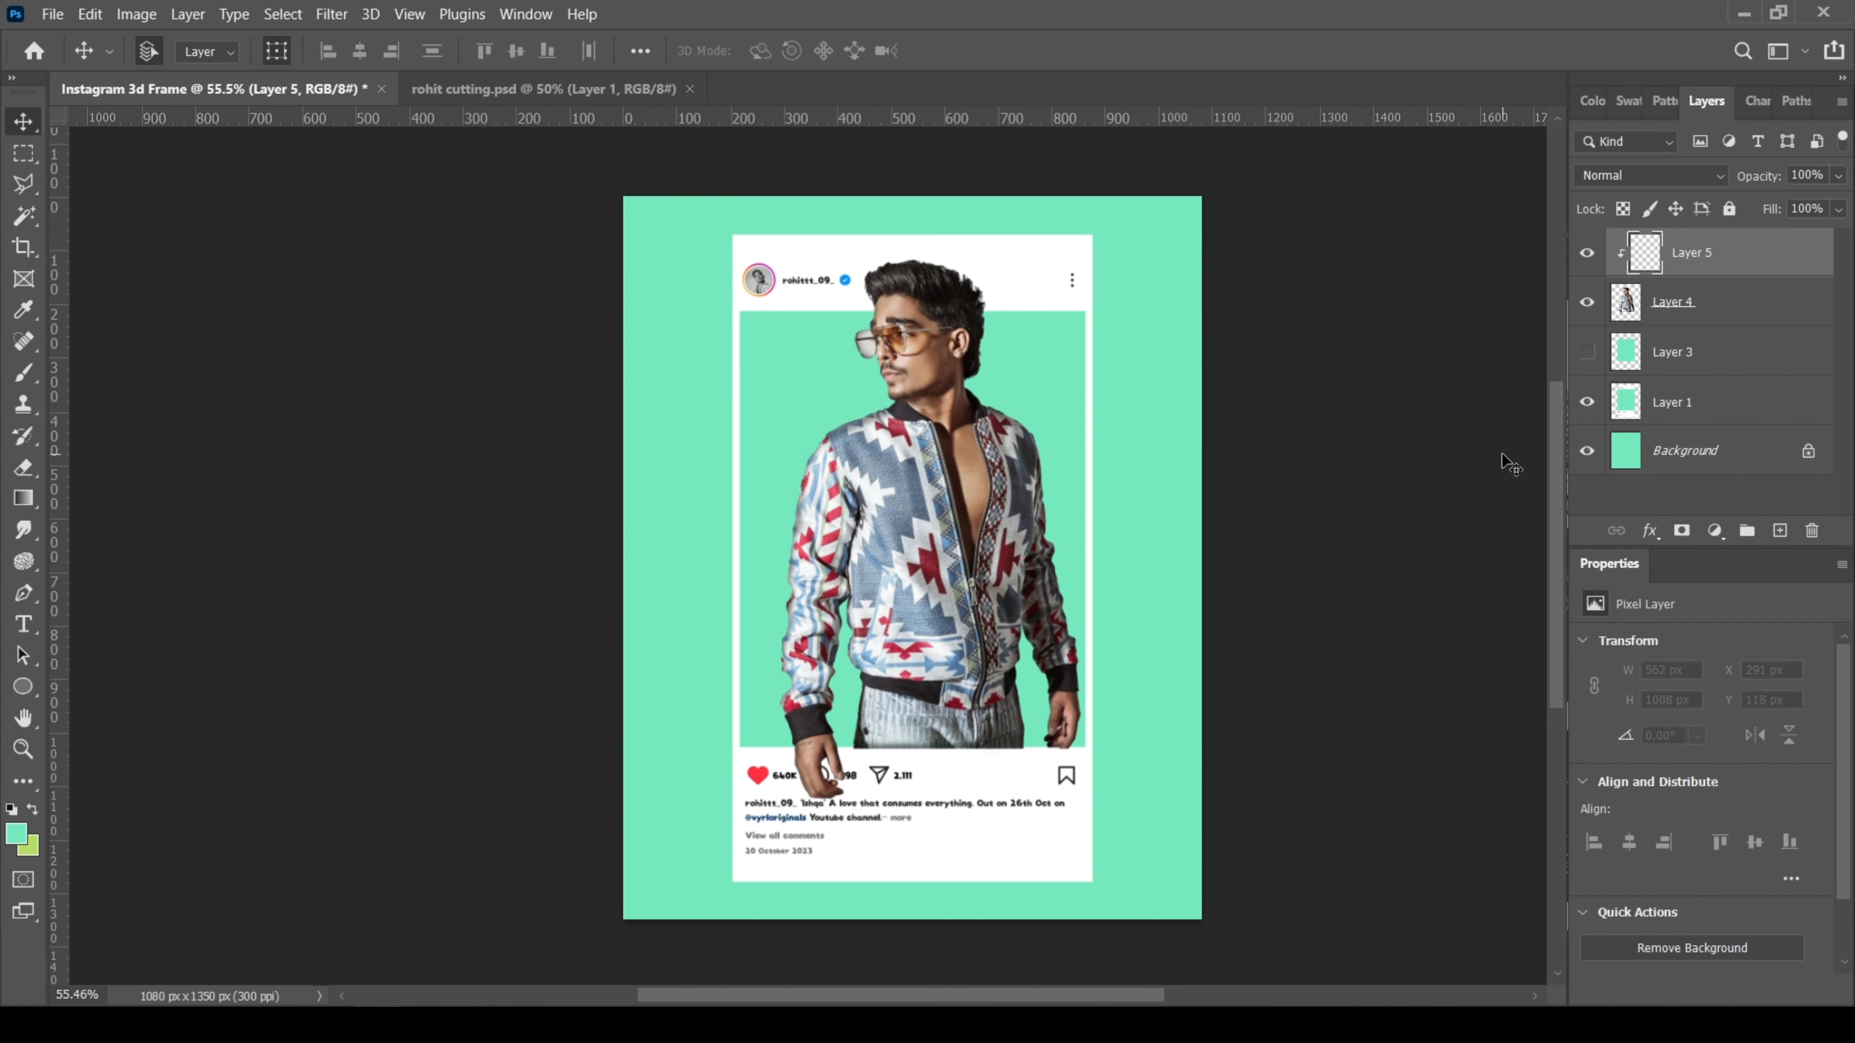
Load the man's outline as a selection and switch to the Eraser, recentring the poster view
click(1769, 314)
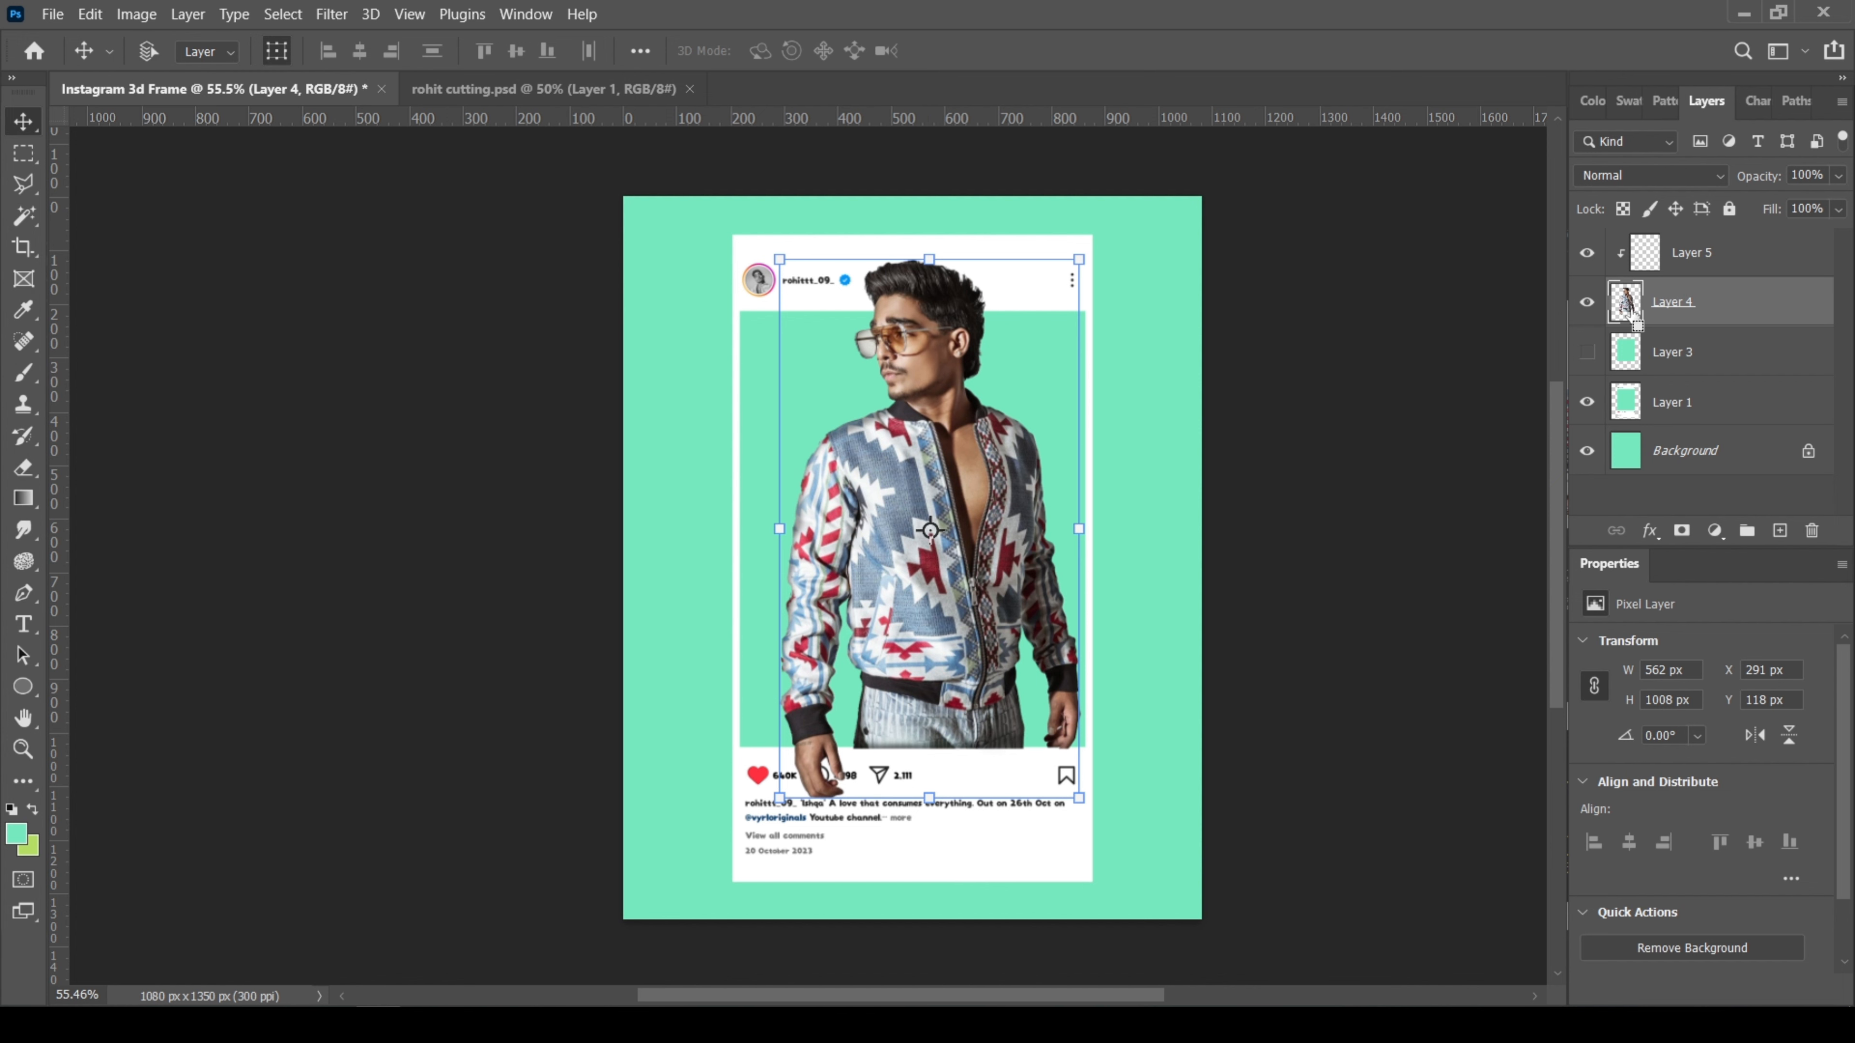
ctrl+click(1632, 316)
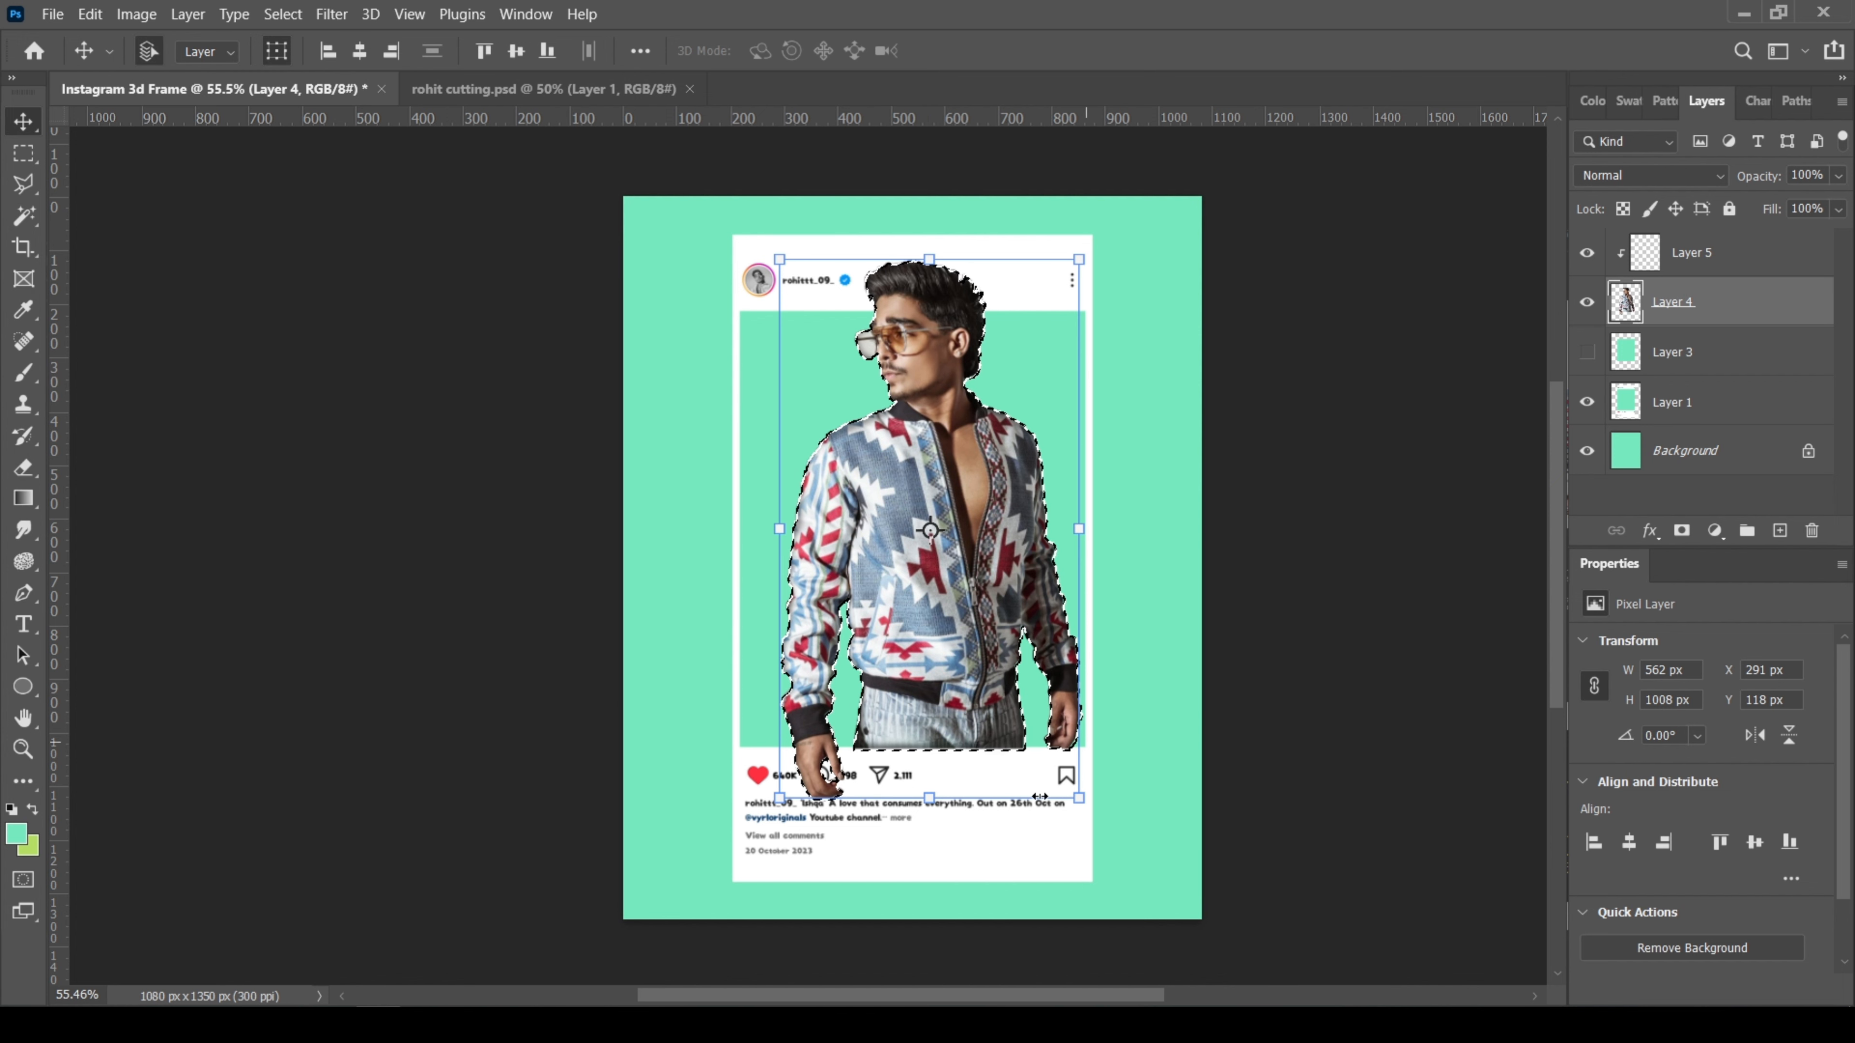
key(ctrl+shift+i)
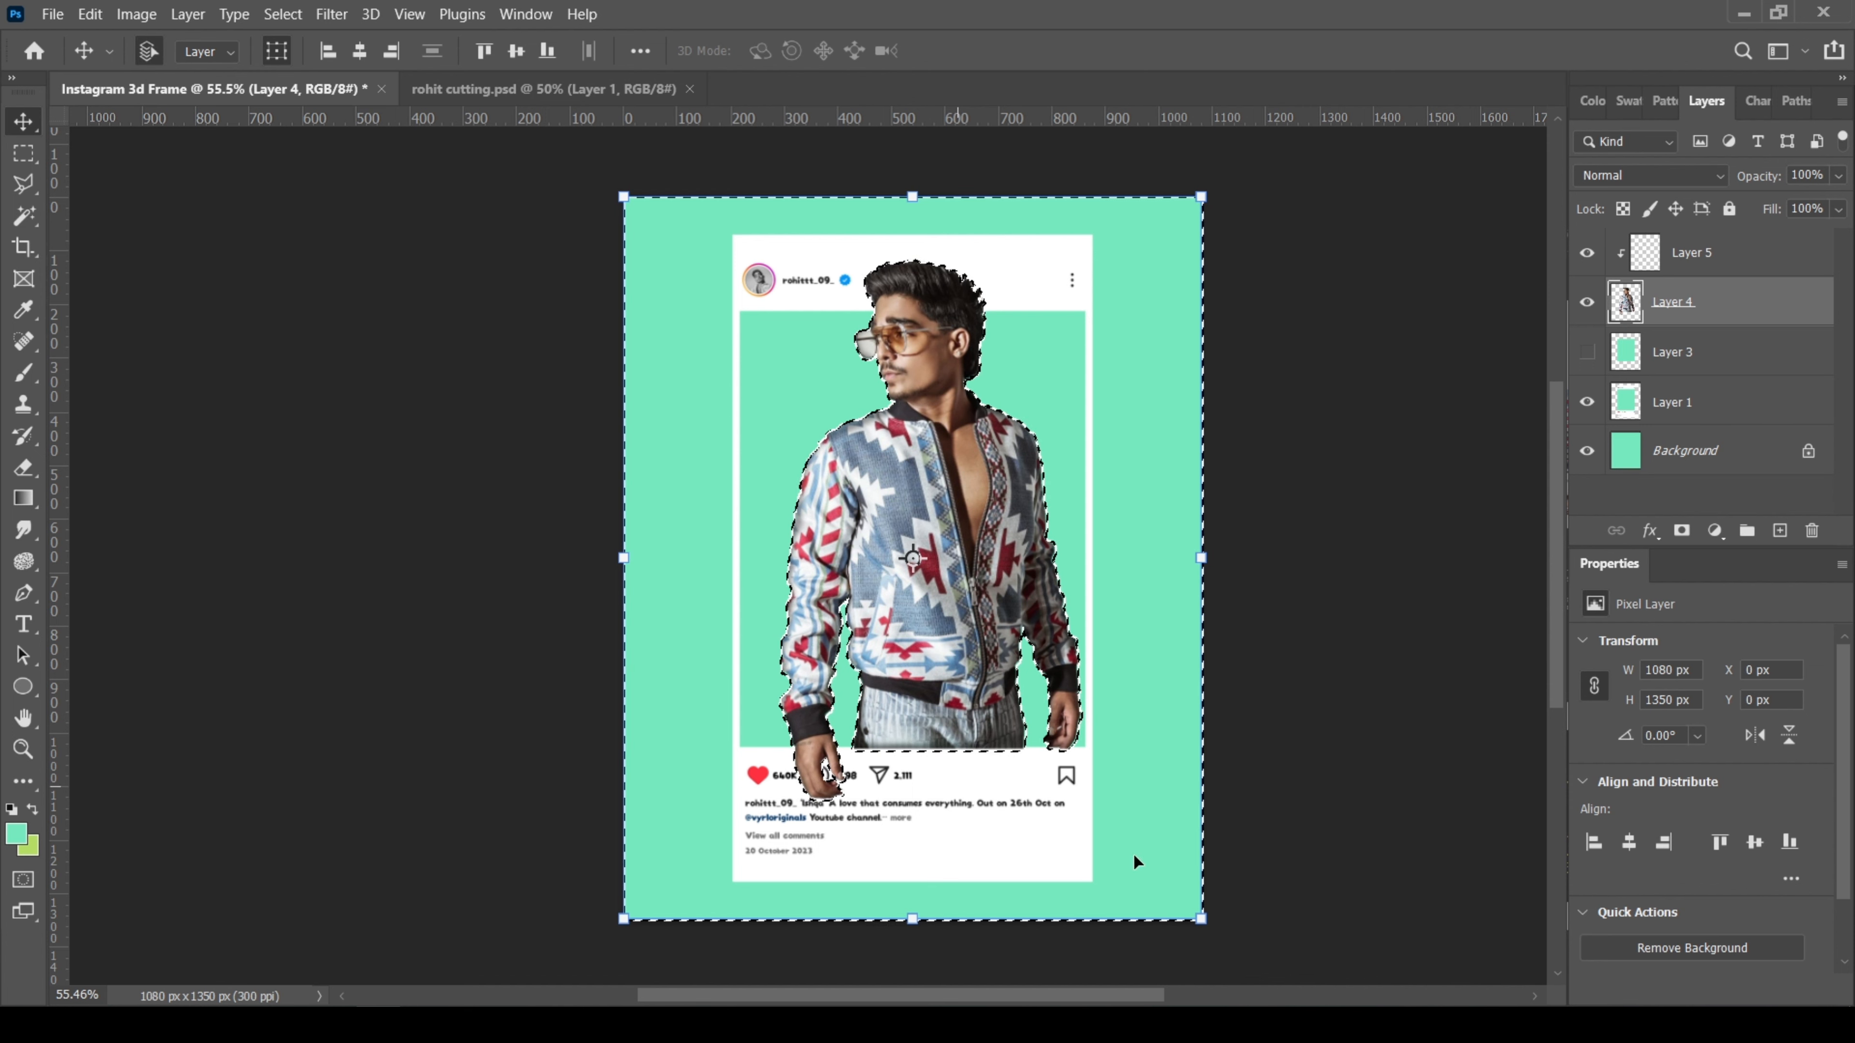
click(24, 469)
scroll(891, 795, up, 5)
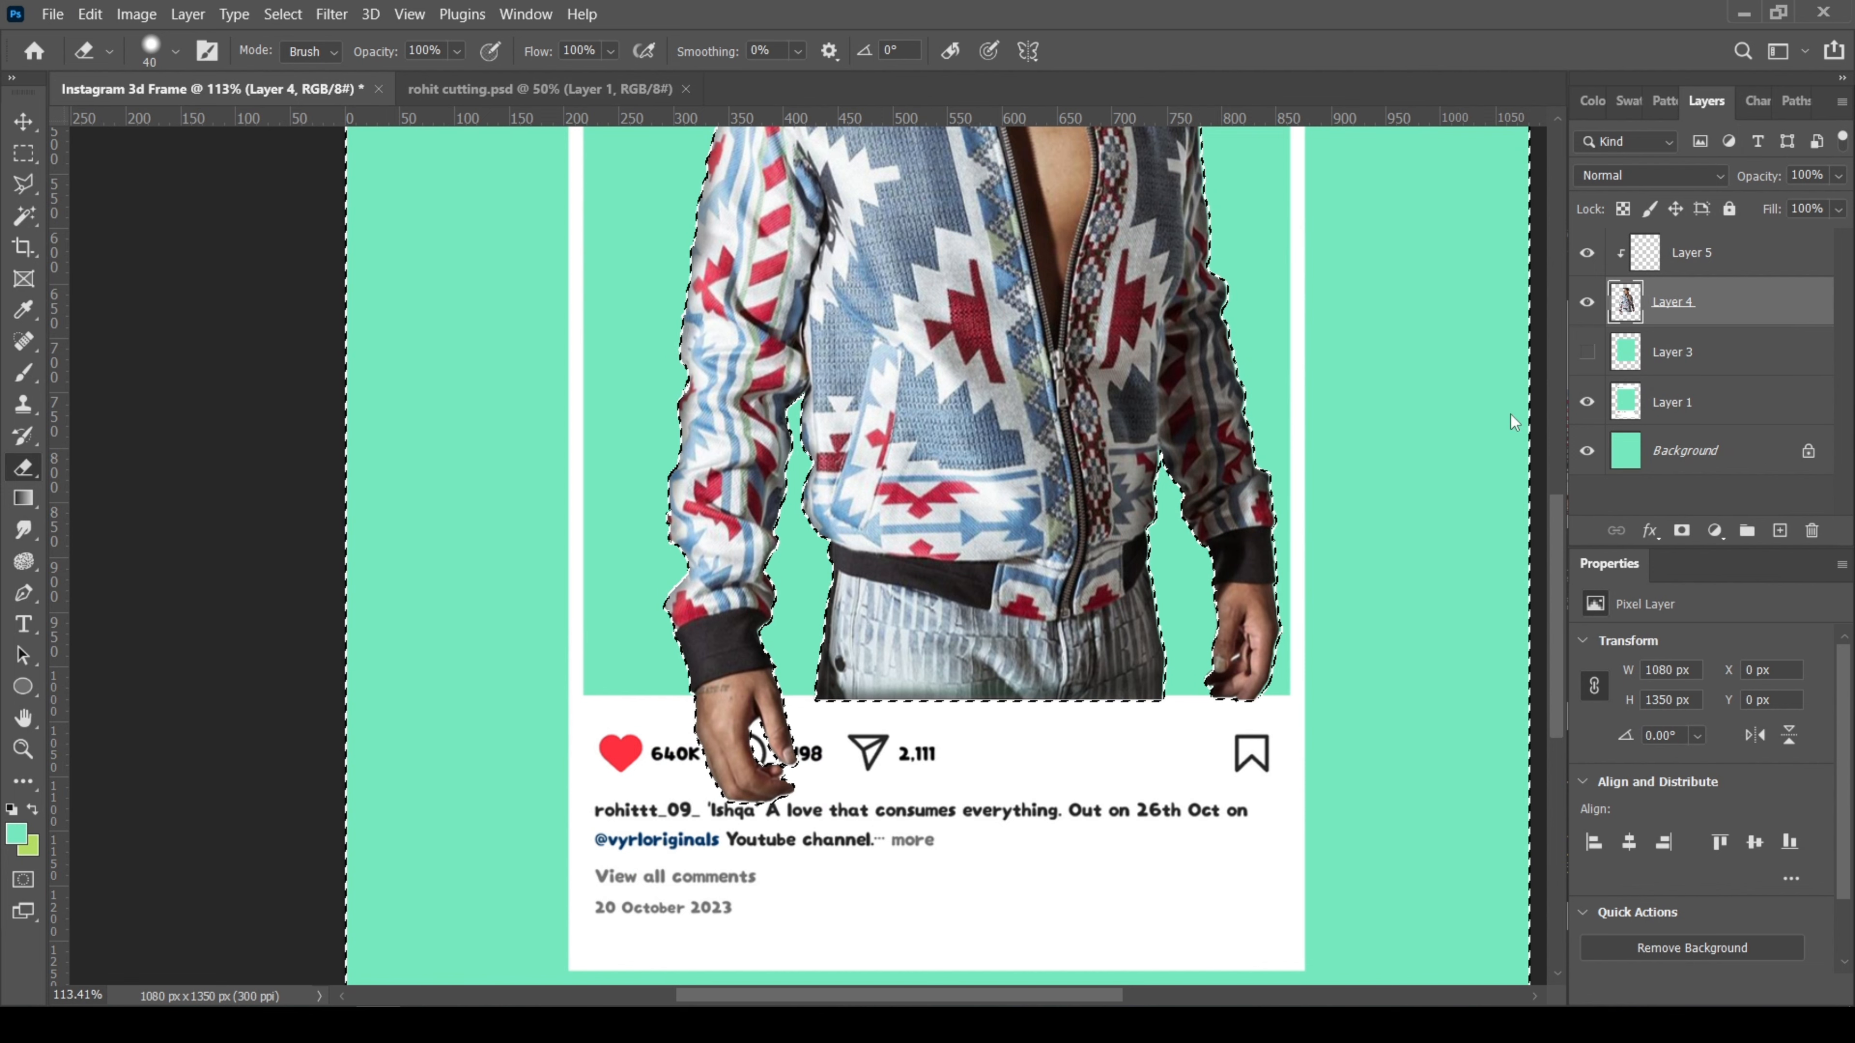
key(ctrl+shift+i)
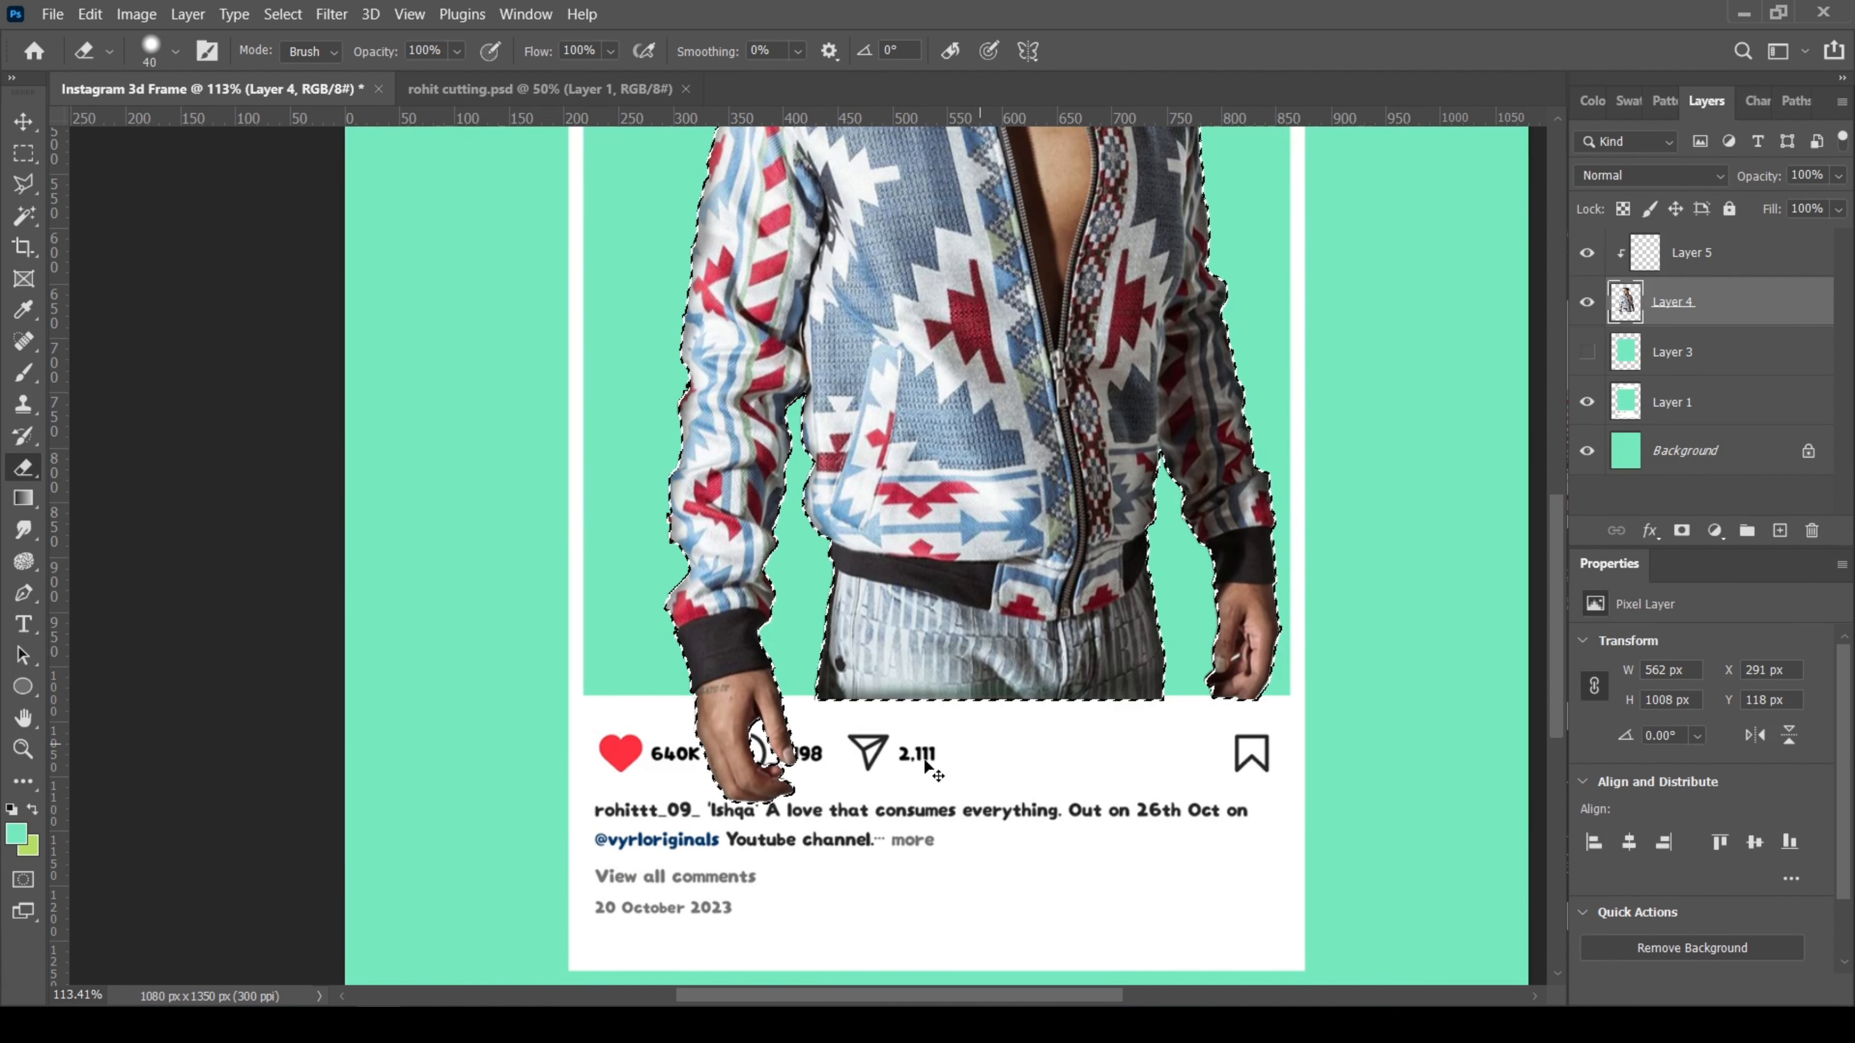
scroll(1066, 583, down, 3)
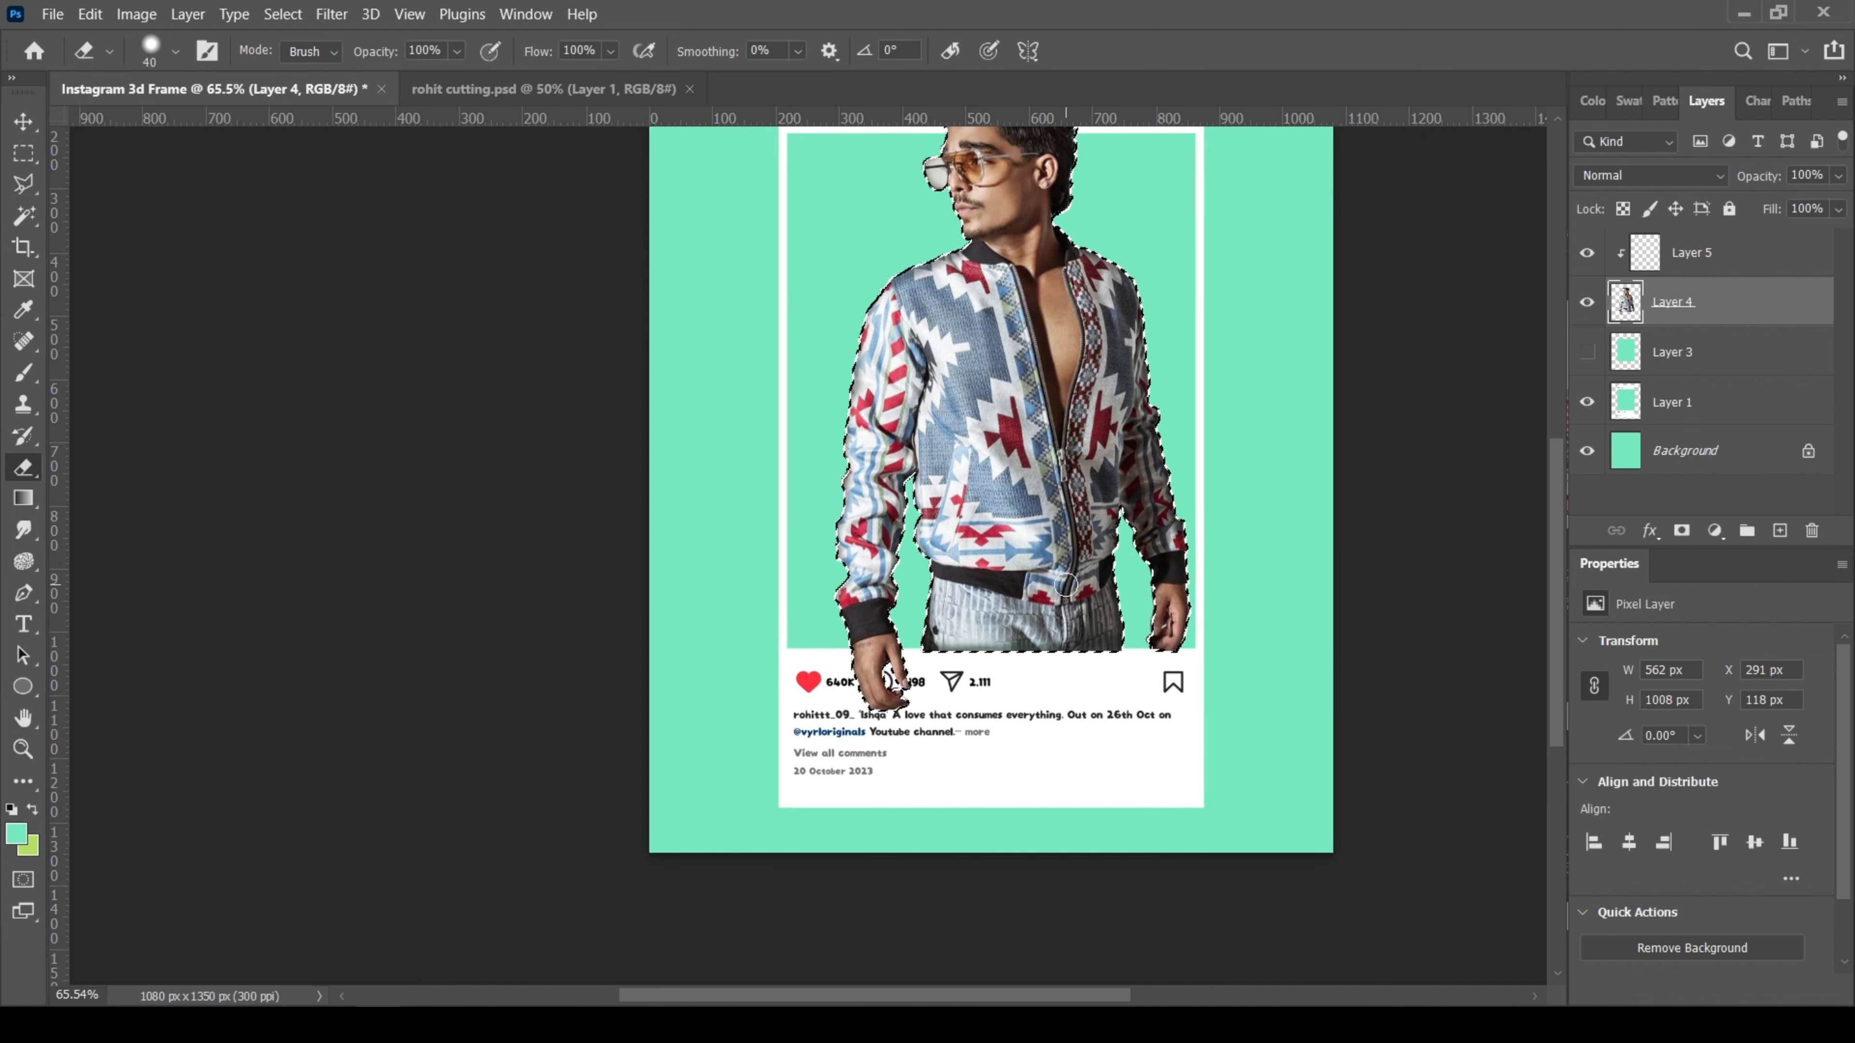
scroll(1085, 636, up, 2)
drag(1052, 399, 1006, 594)
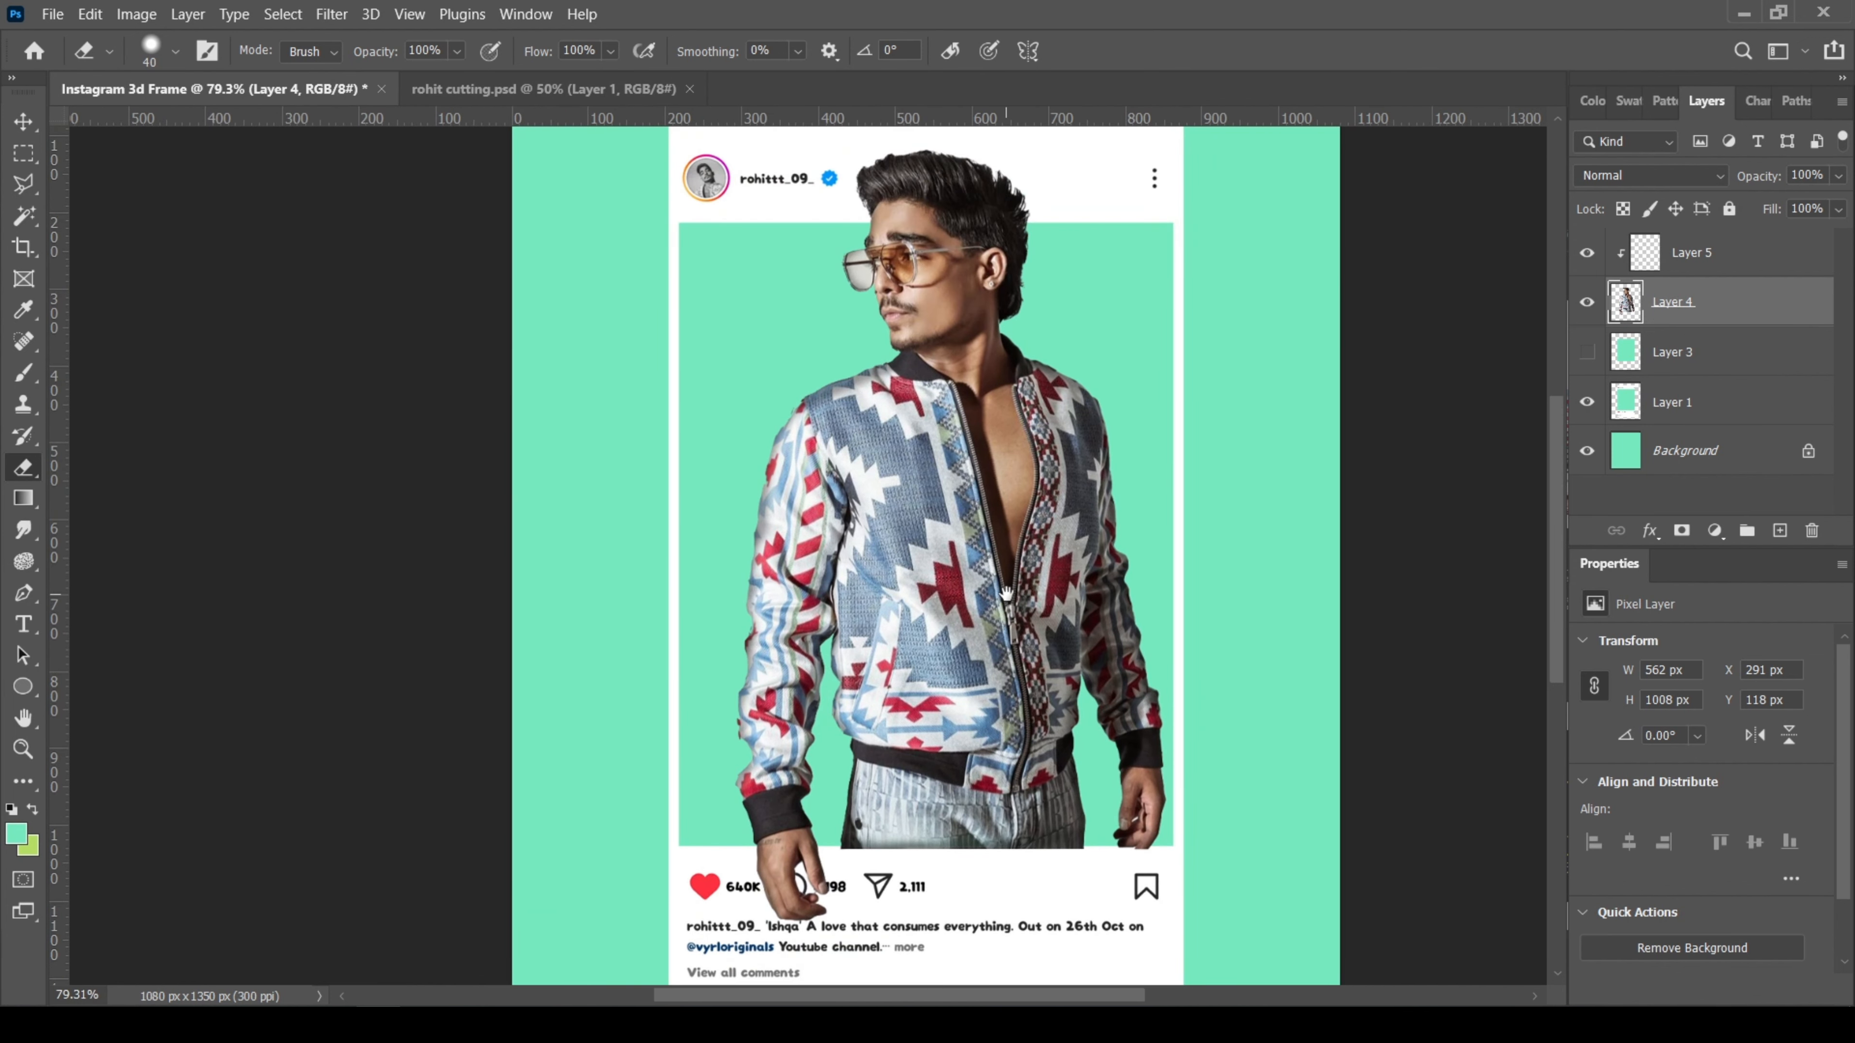
Select everything outside Layer 3's green photo area and make the man's Layer 4 active
click(1718, 352)
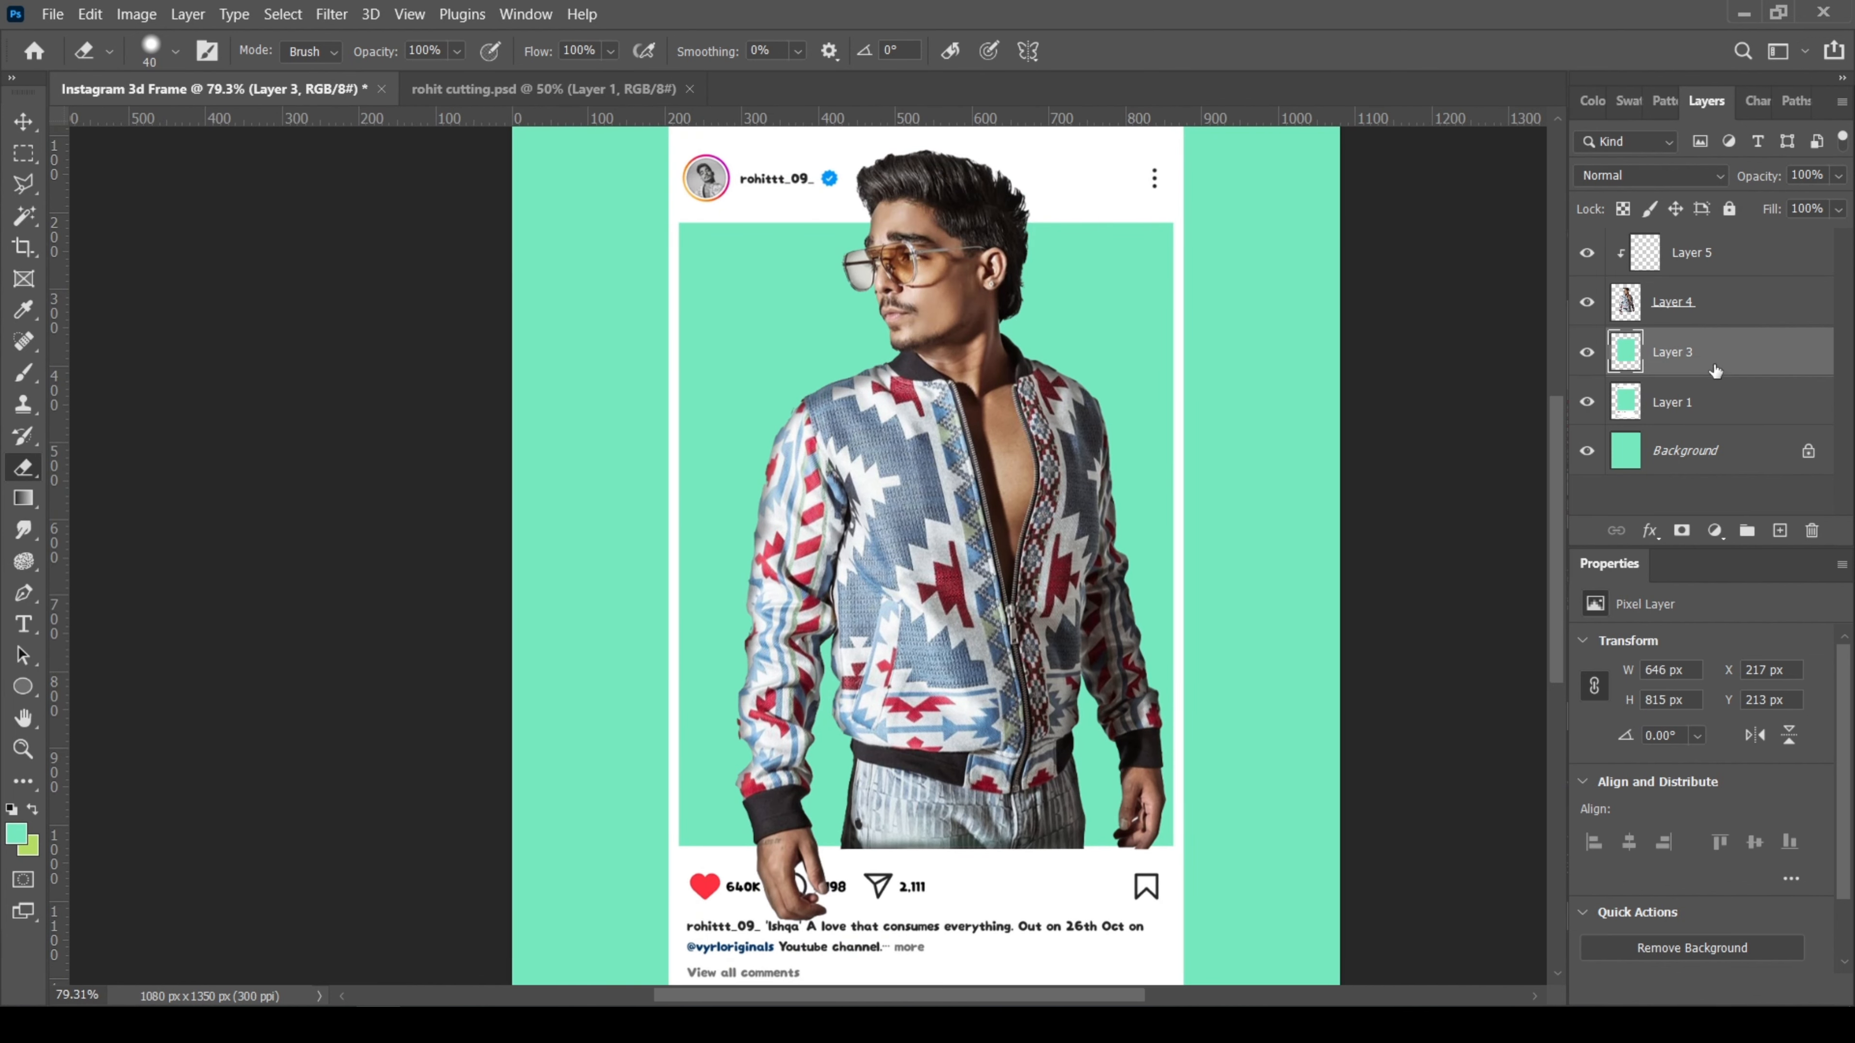
ctrl+click(1625, 353)
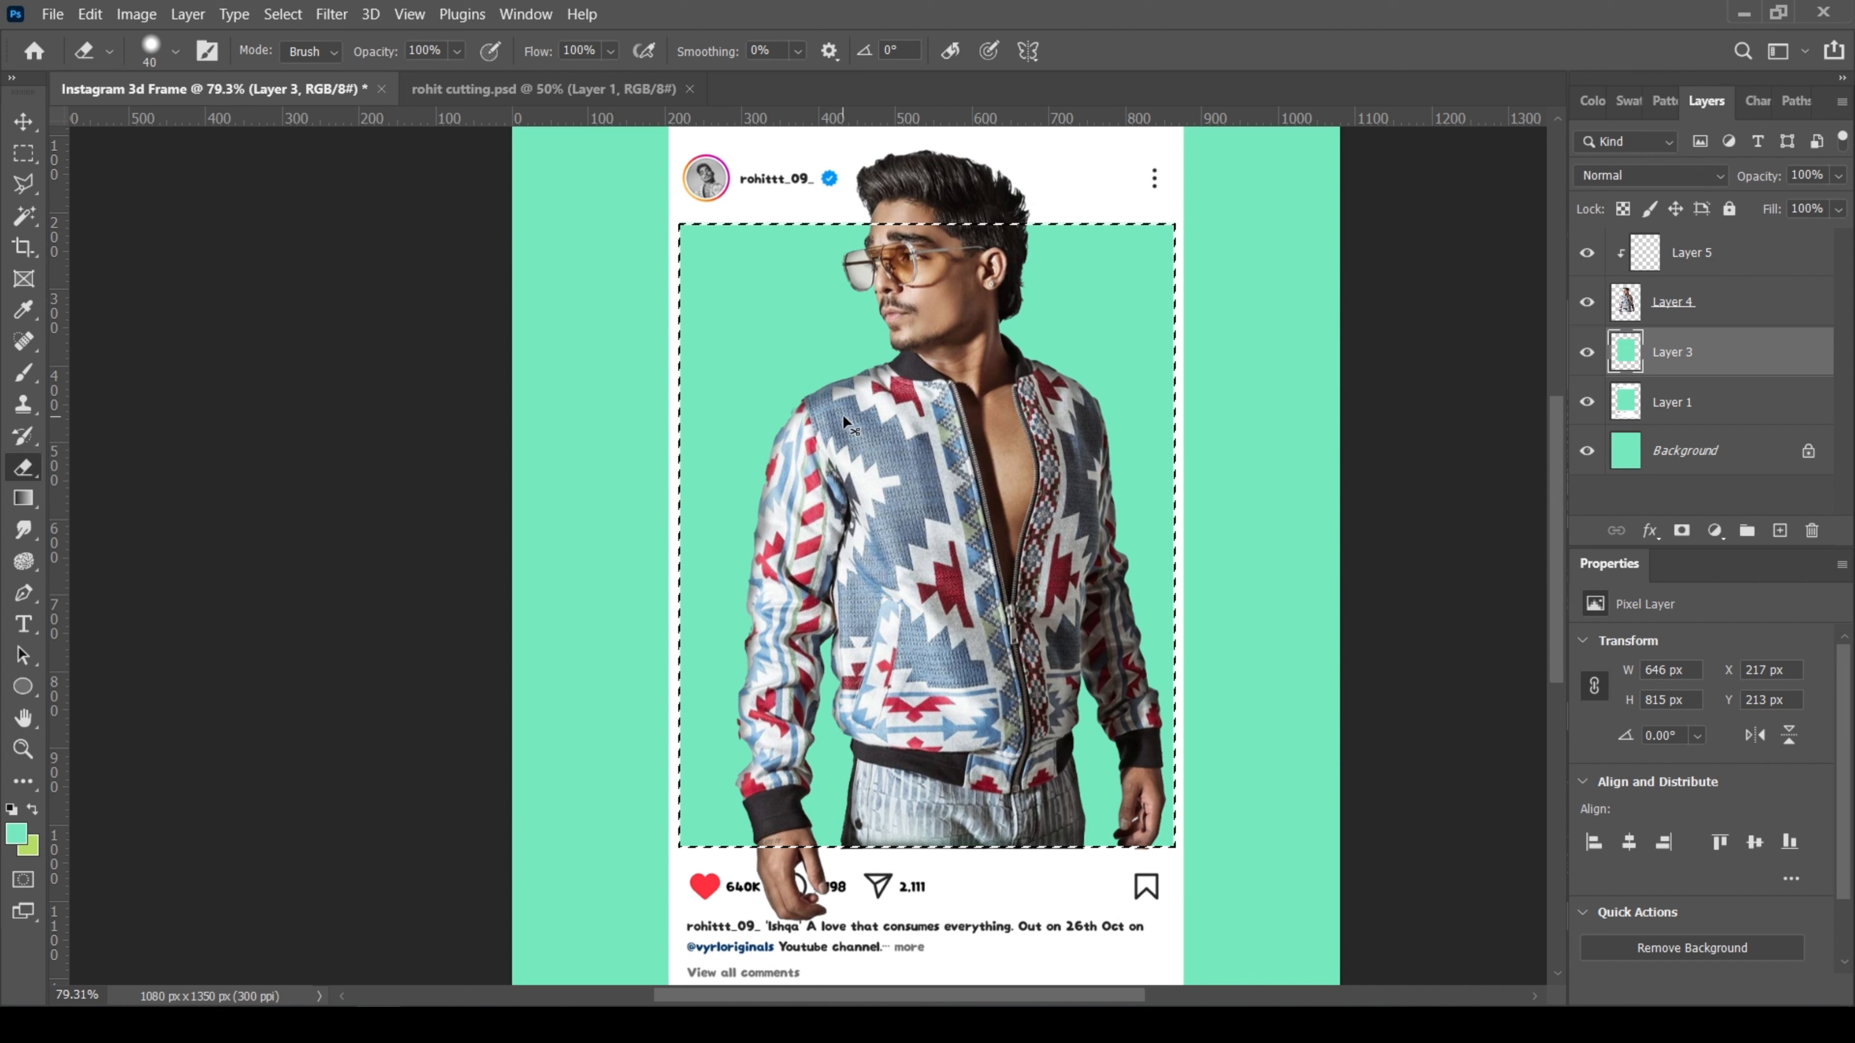
key(ctrl+shift+i)
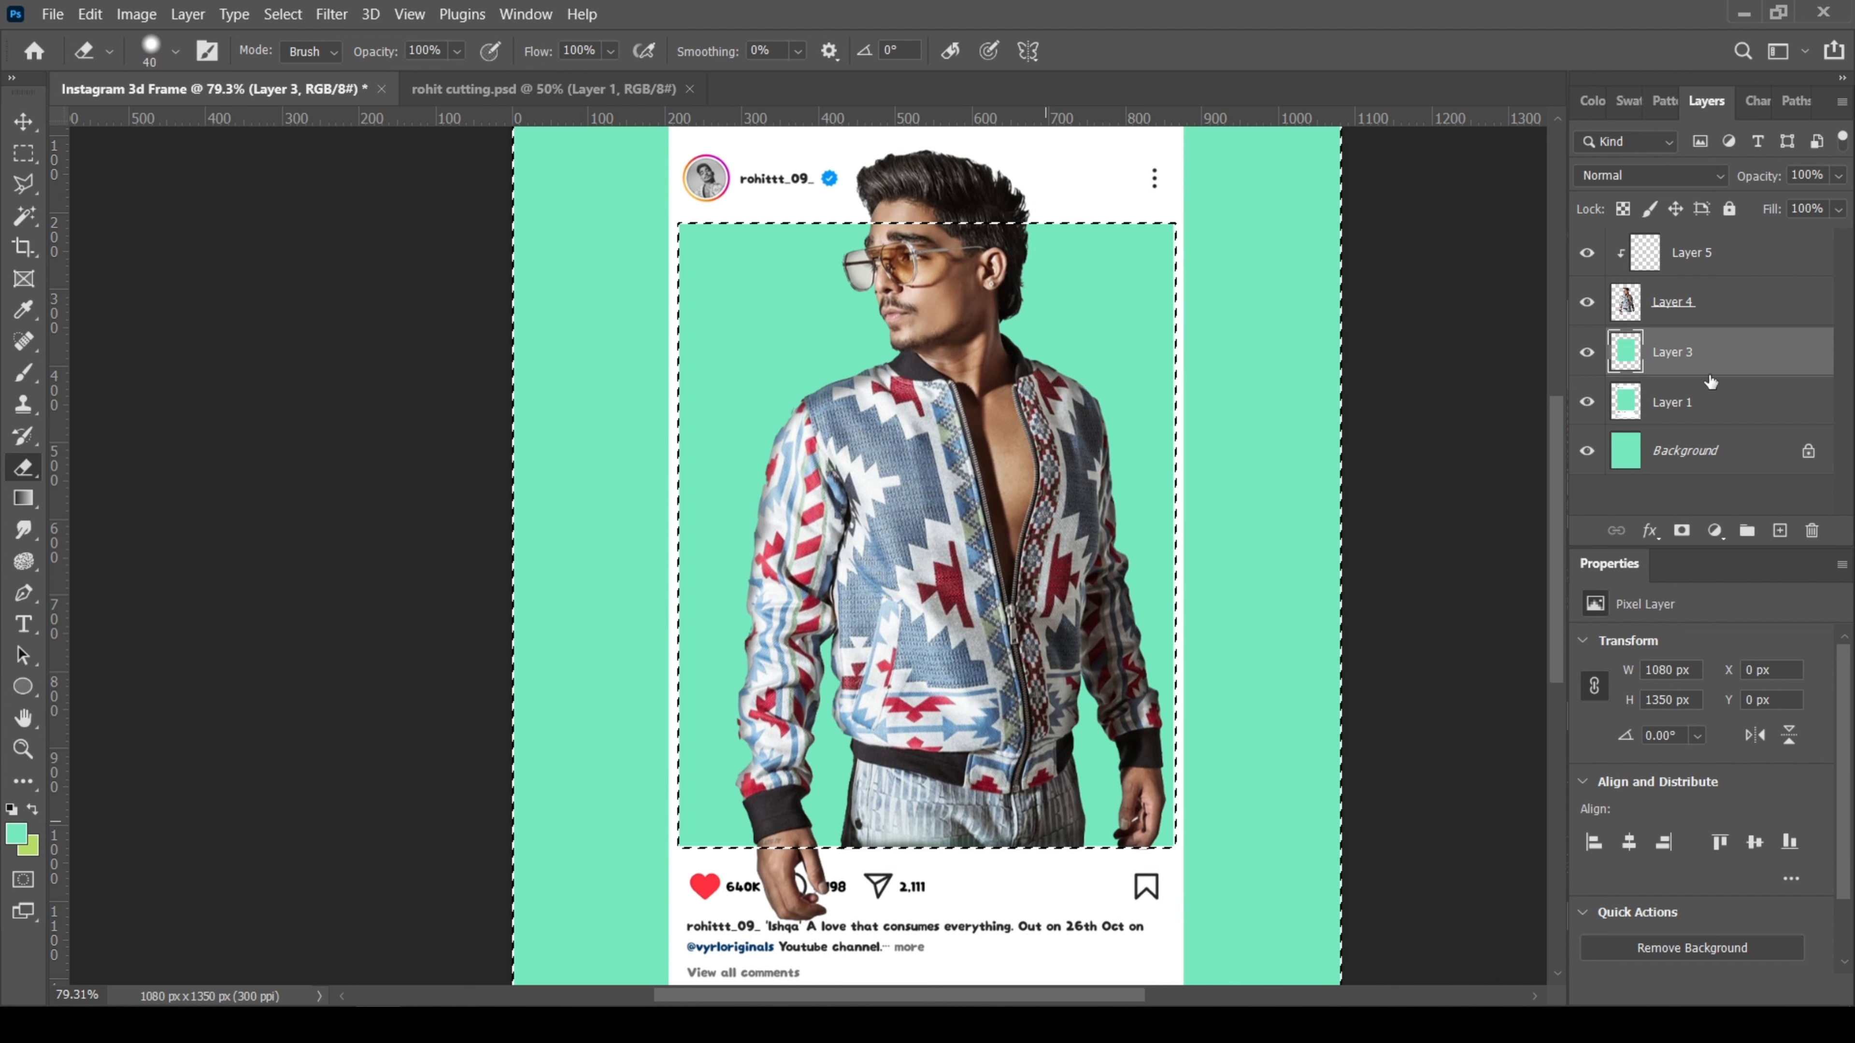
click(1697, 312)
Erase the man's jeans spilling below the photo area's bottom edge
scroll(1093, 844, up, 3)
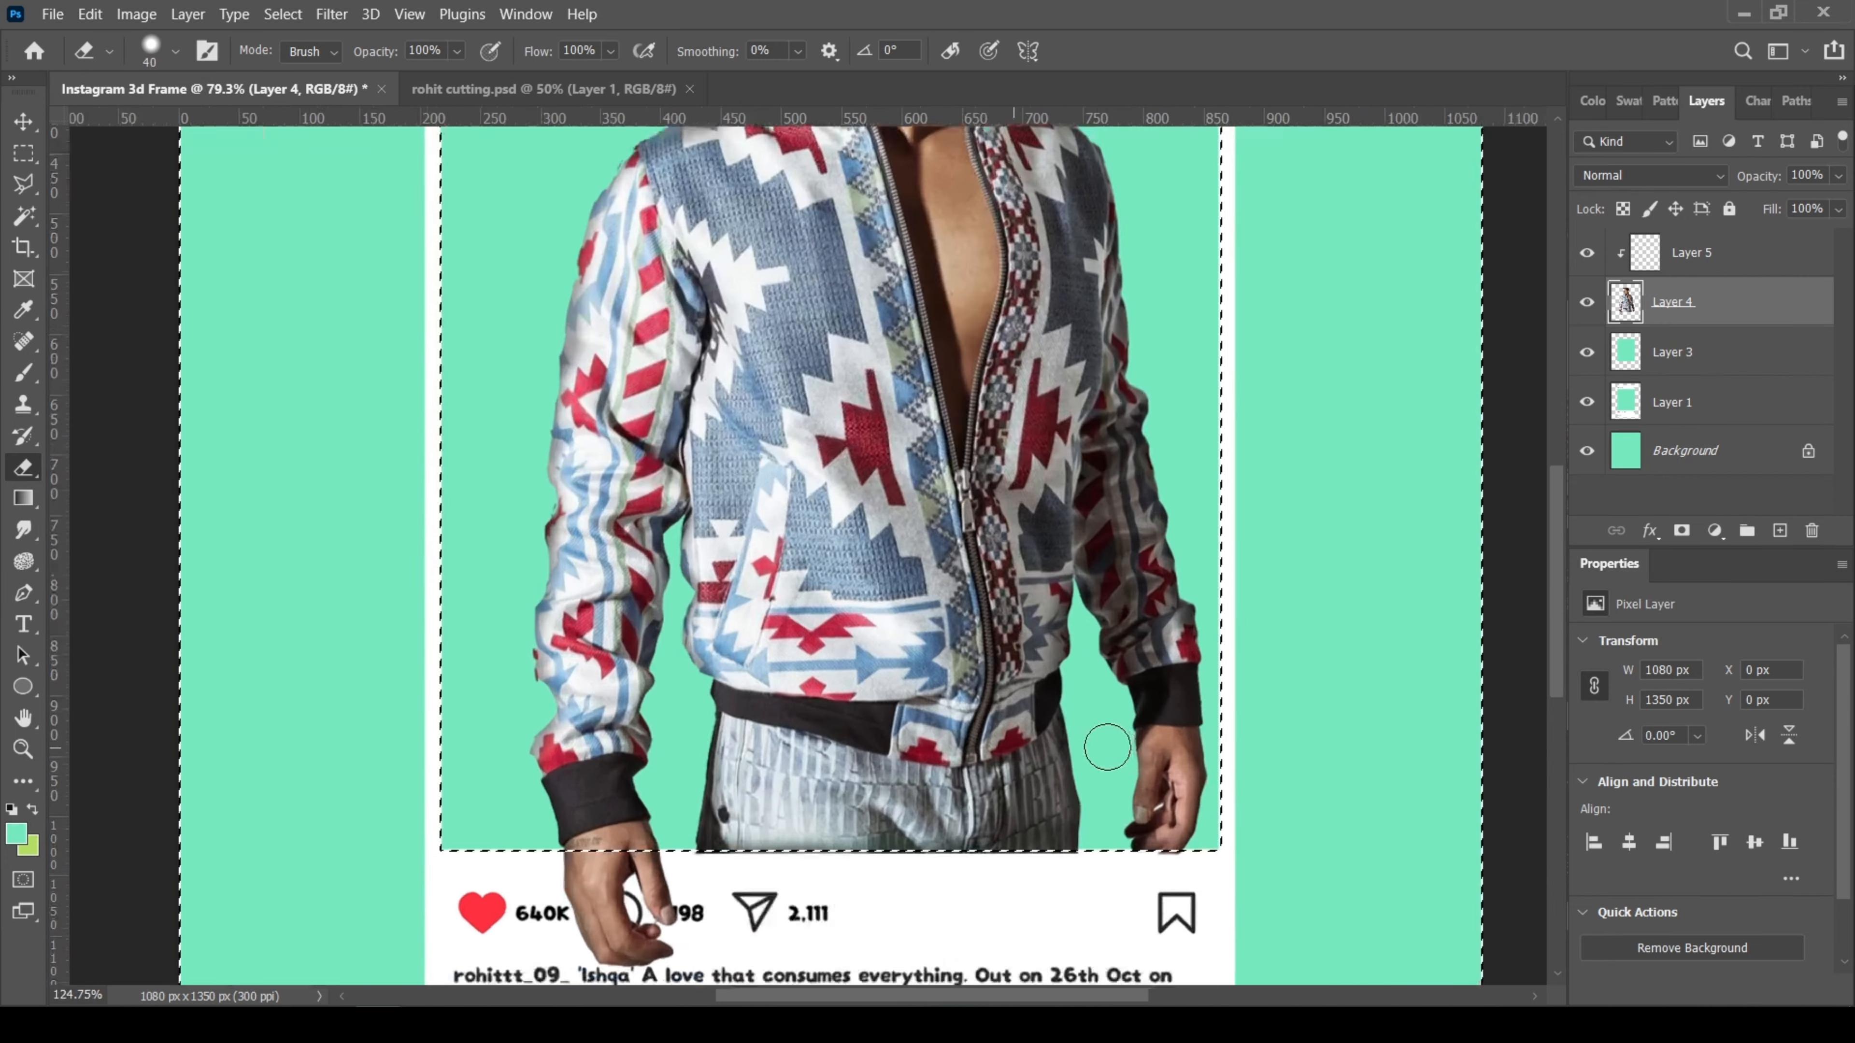
scroll(1077, 903, down, 1)
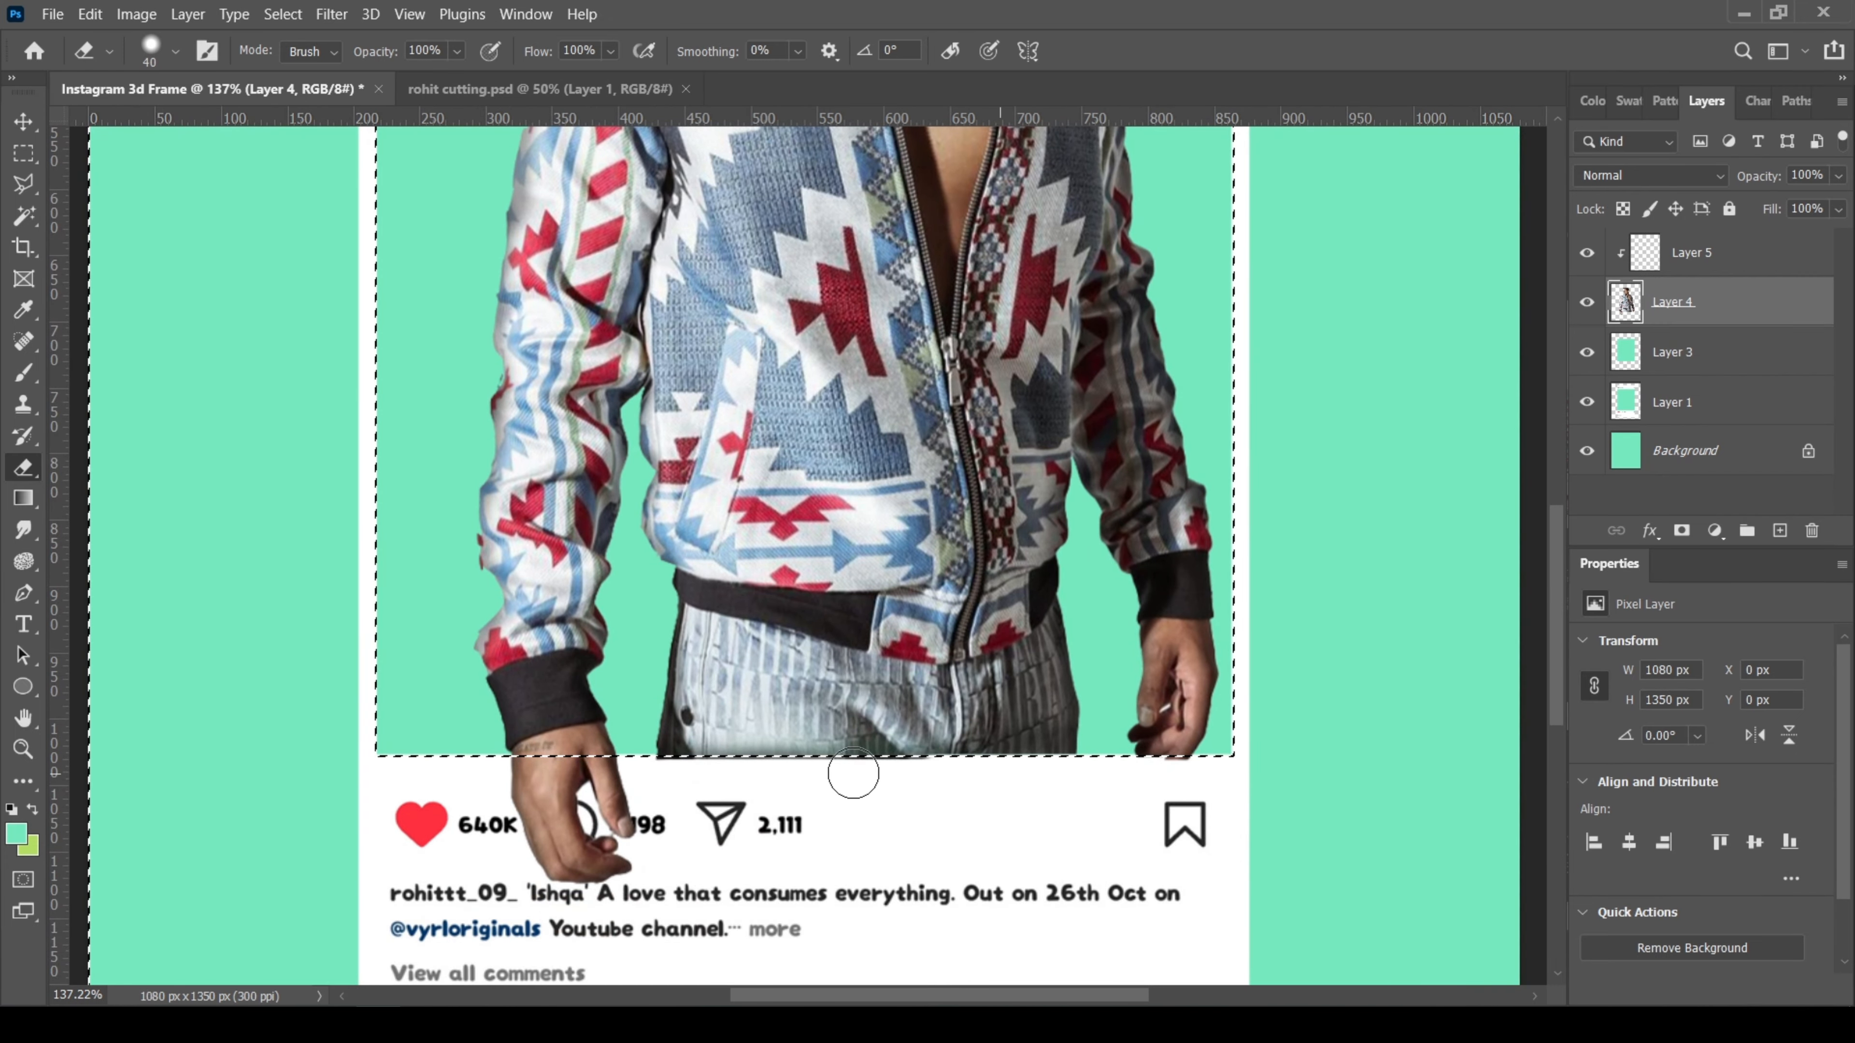
mouse_move(972, 758)
mouse_down()
mouse_move(1222, 761)
mouse_move(693, 761)
mouse_up()
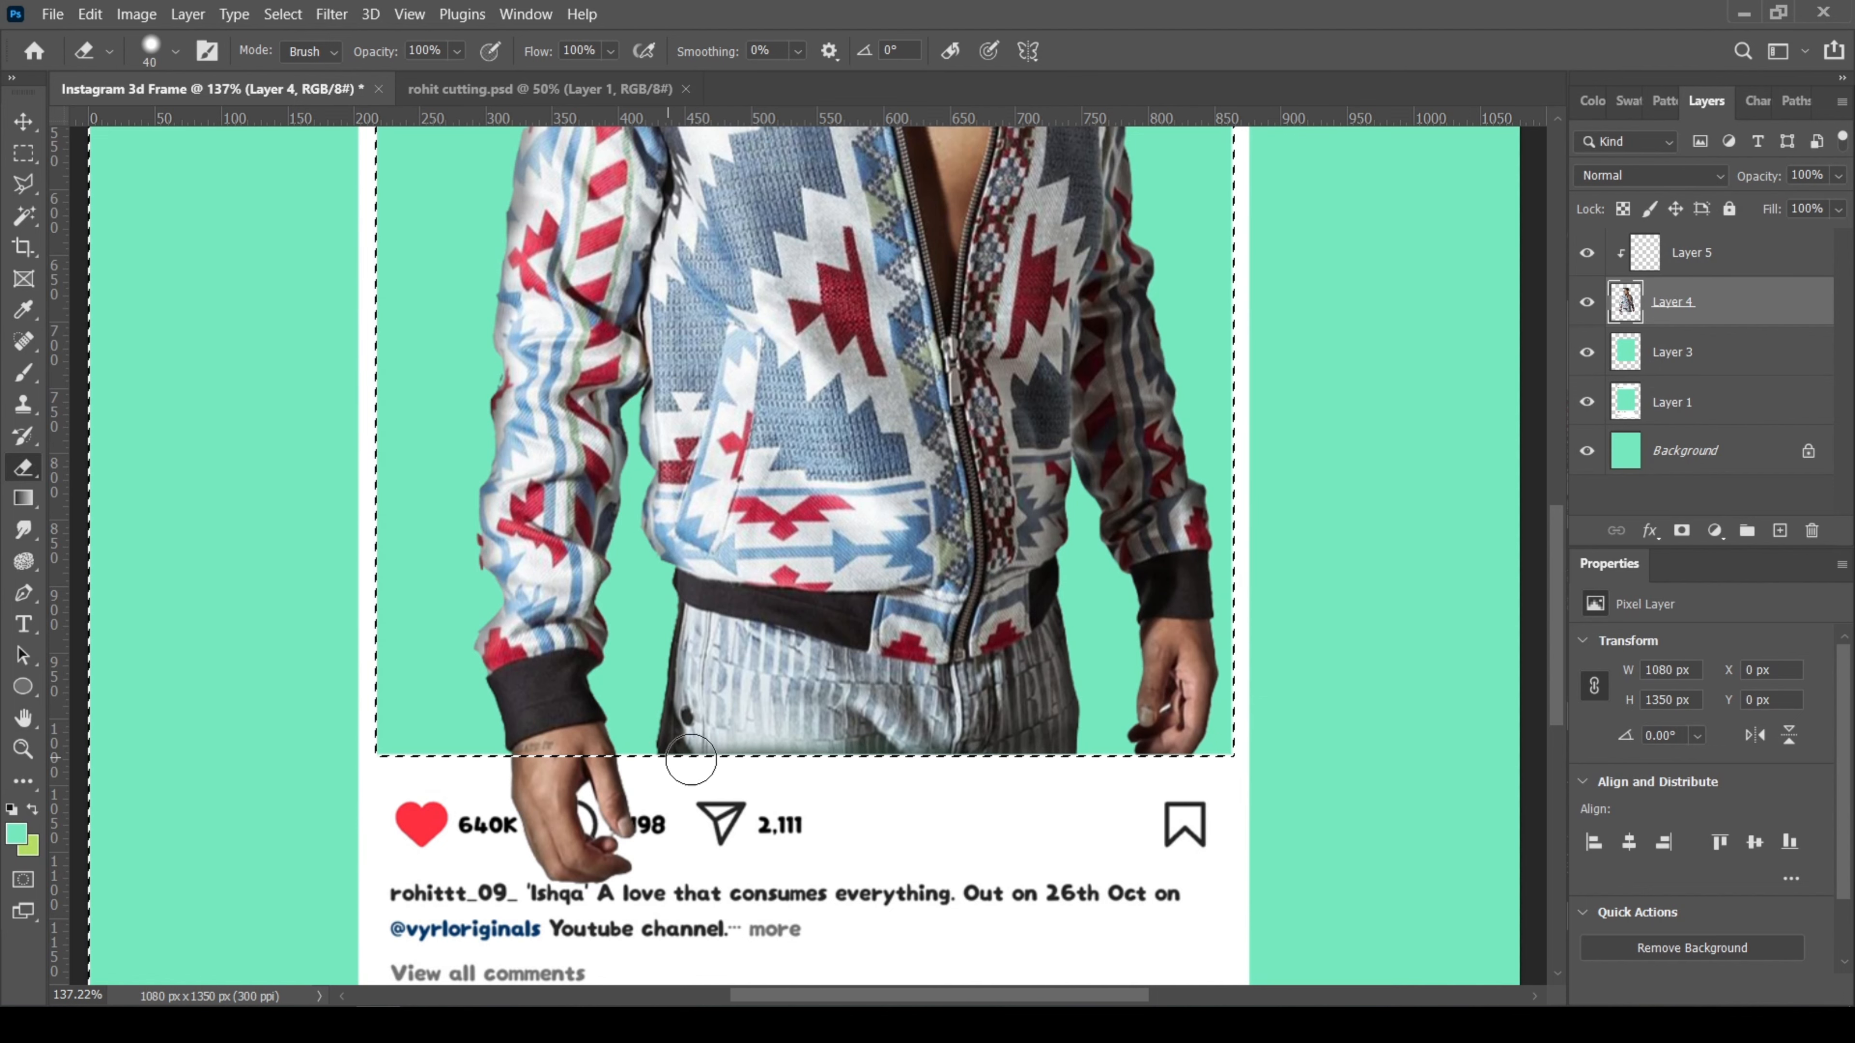
scroll(879, 779, down, 5)
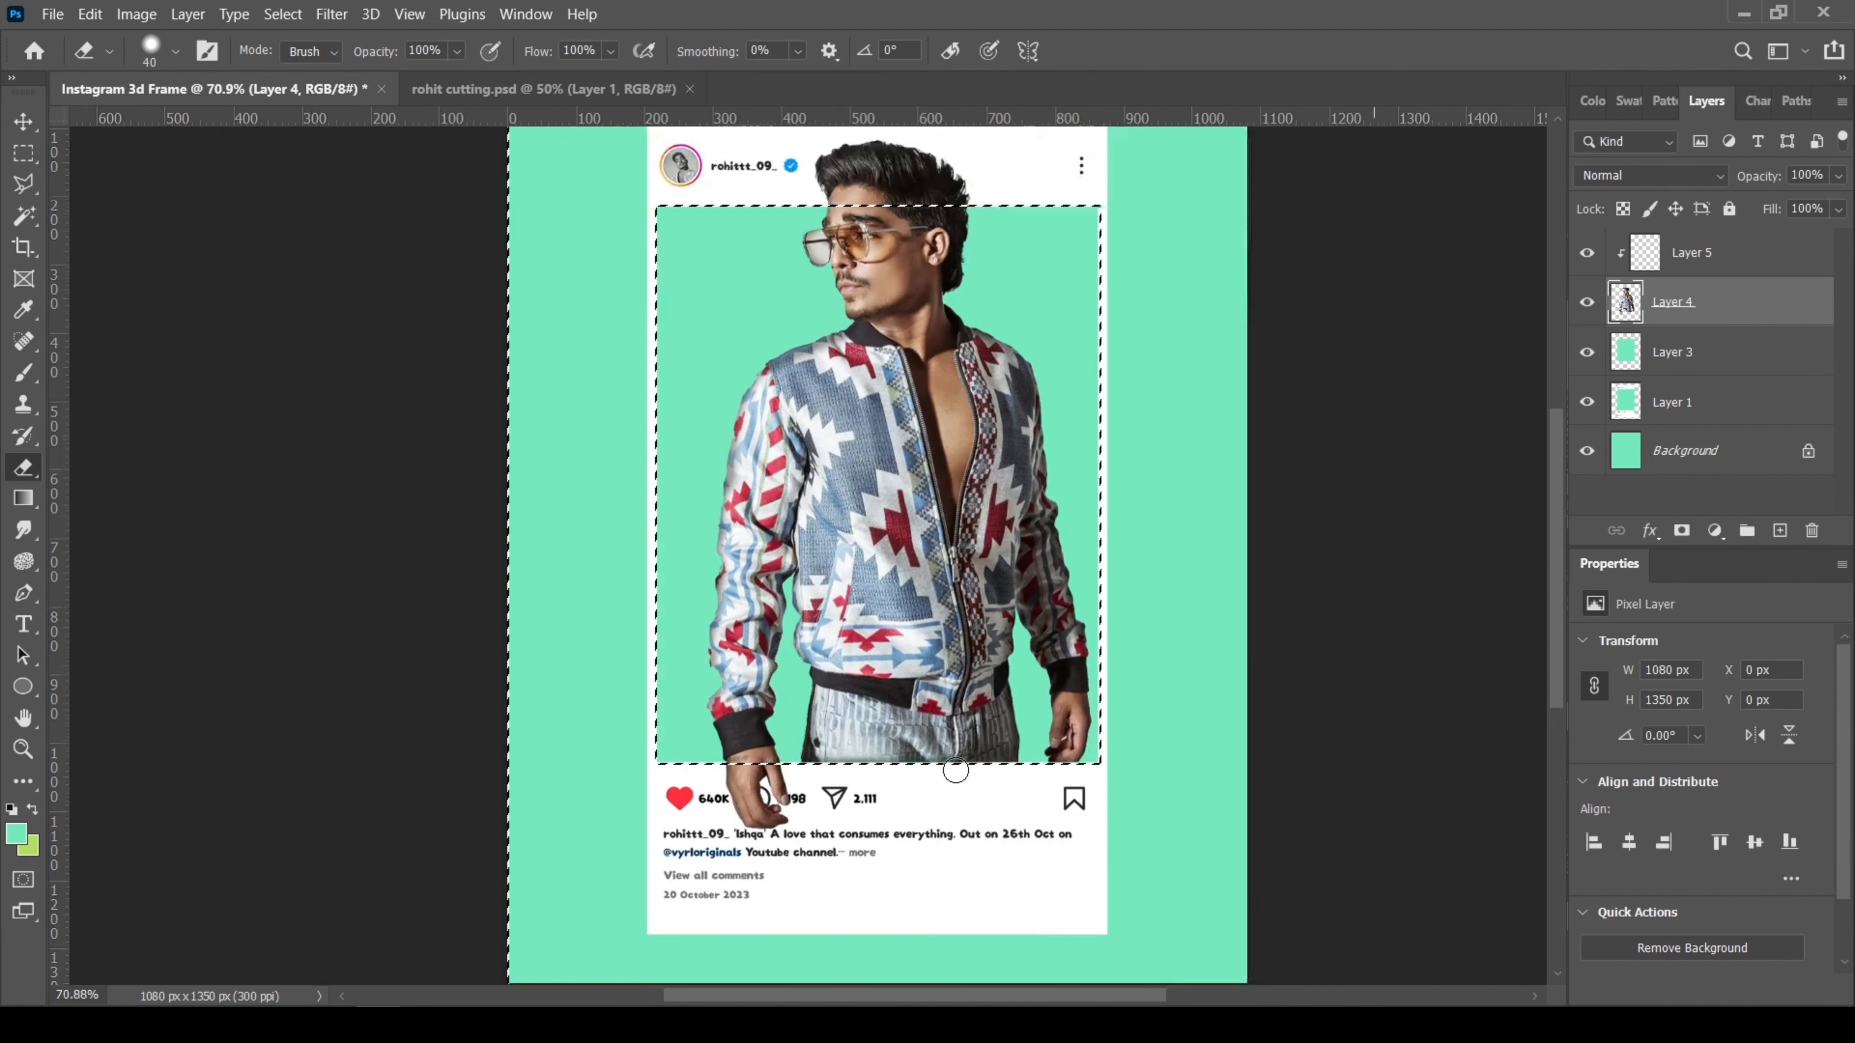
scroll(957, 764, up, 2)
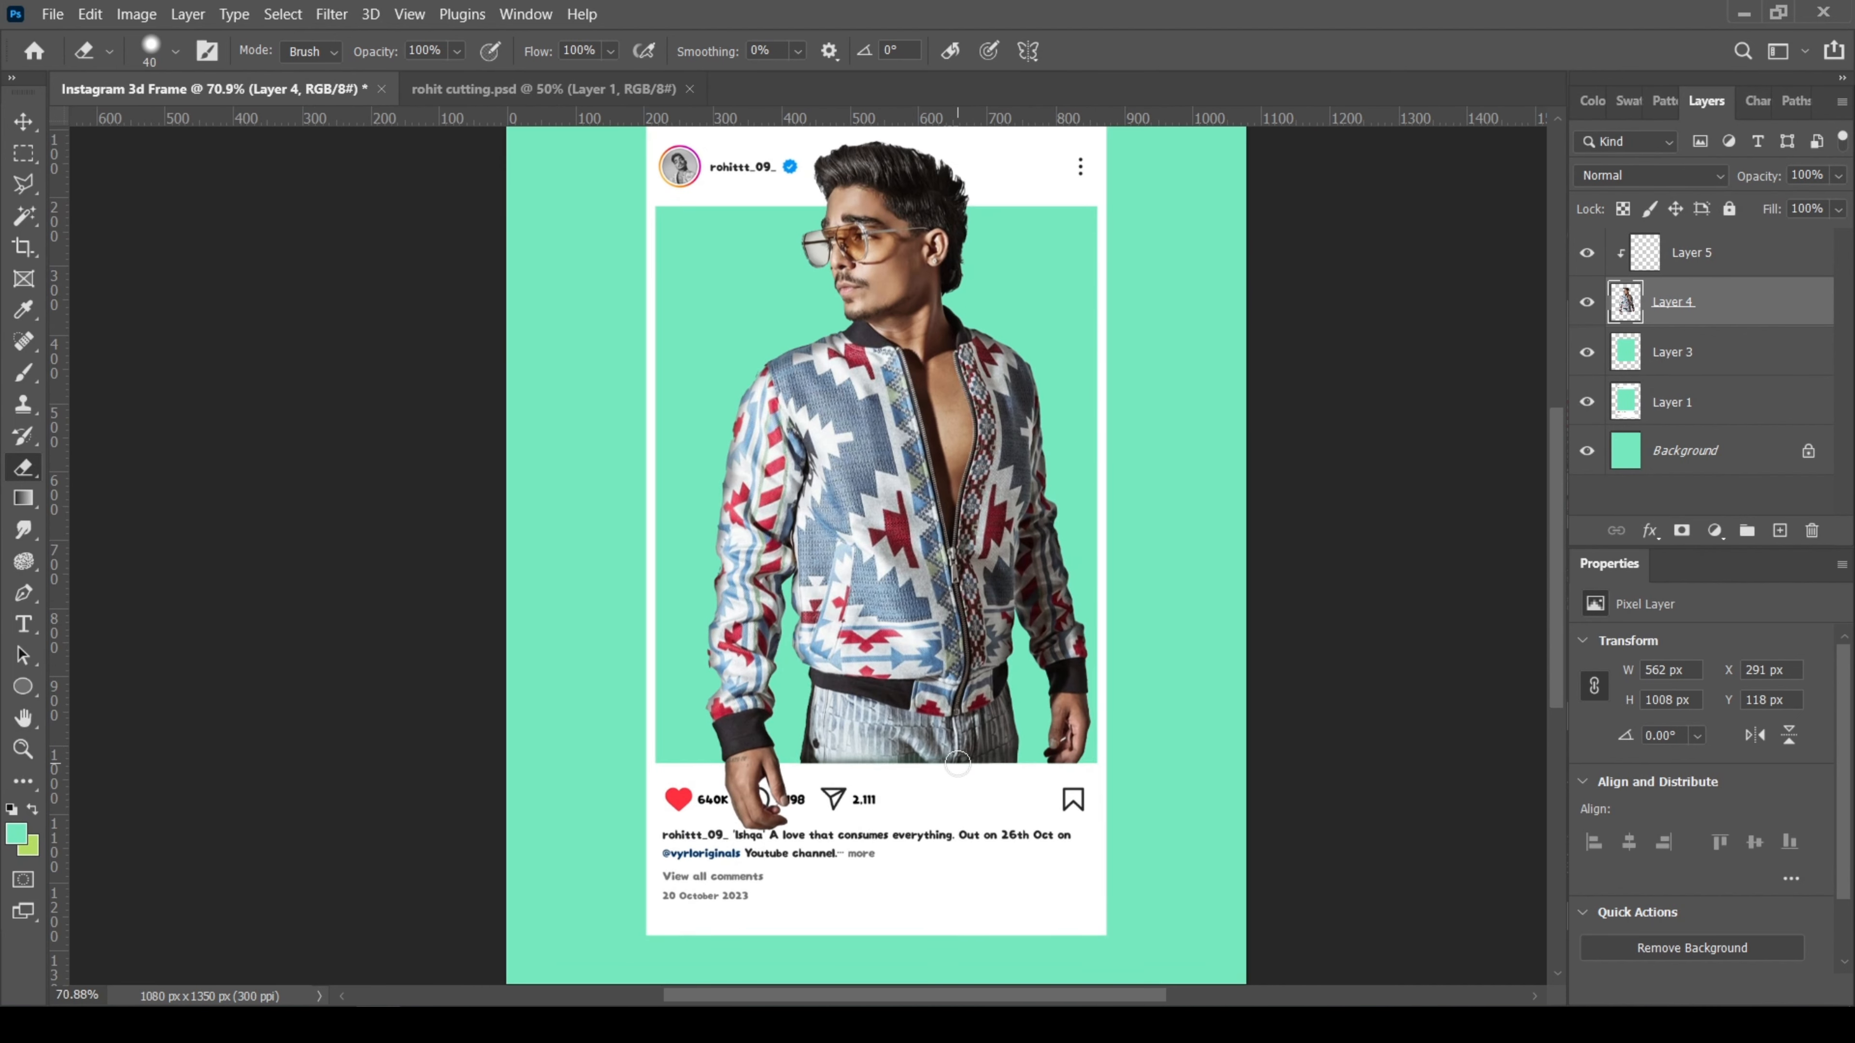
scroll(958, 763, down, 4)
drag(957, 764, 947, 665)
scroll(946, 687, up, 3)
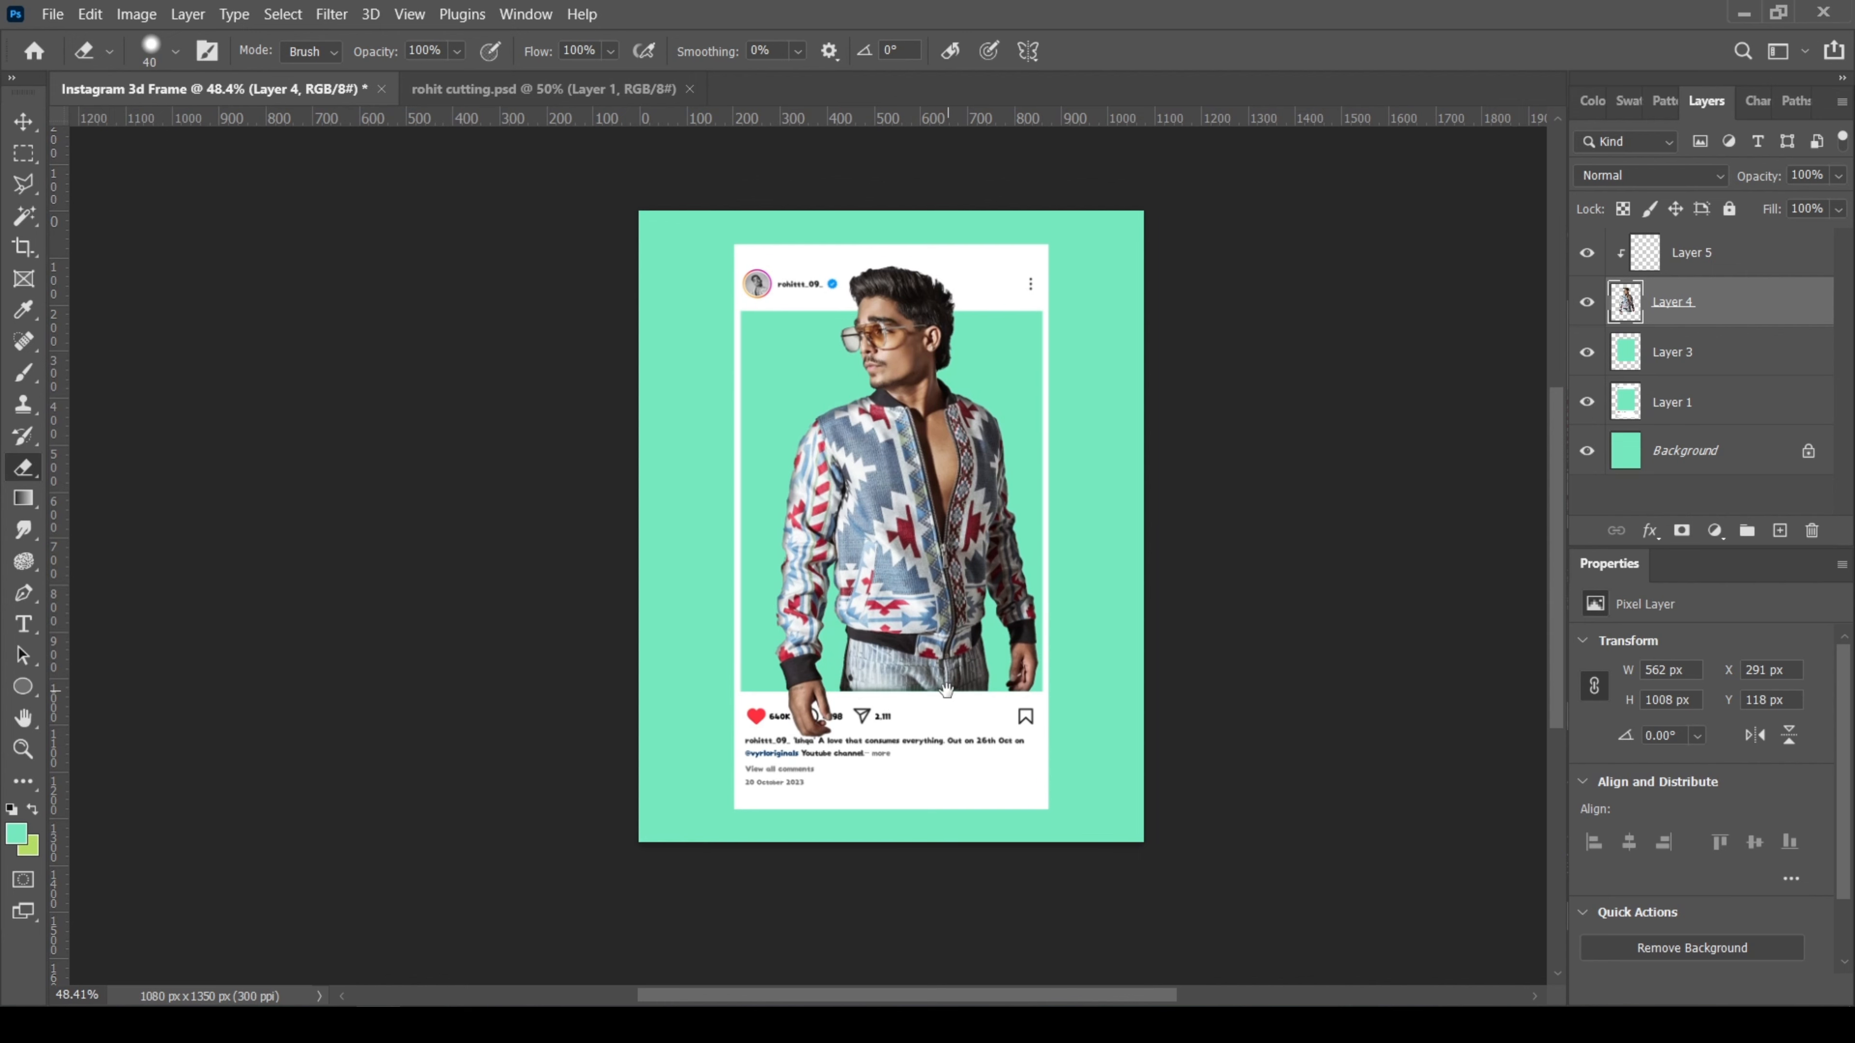
Add a Drop Shadow layer effect to the man's Layer 4
right_click(1749, 254)
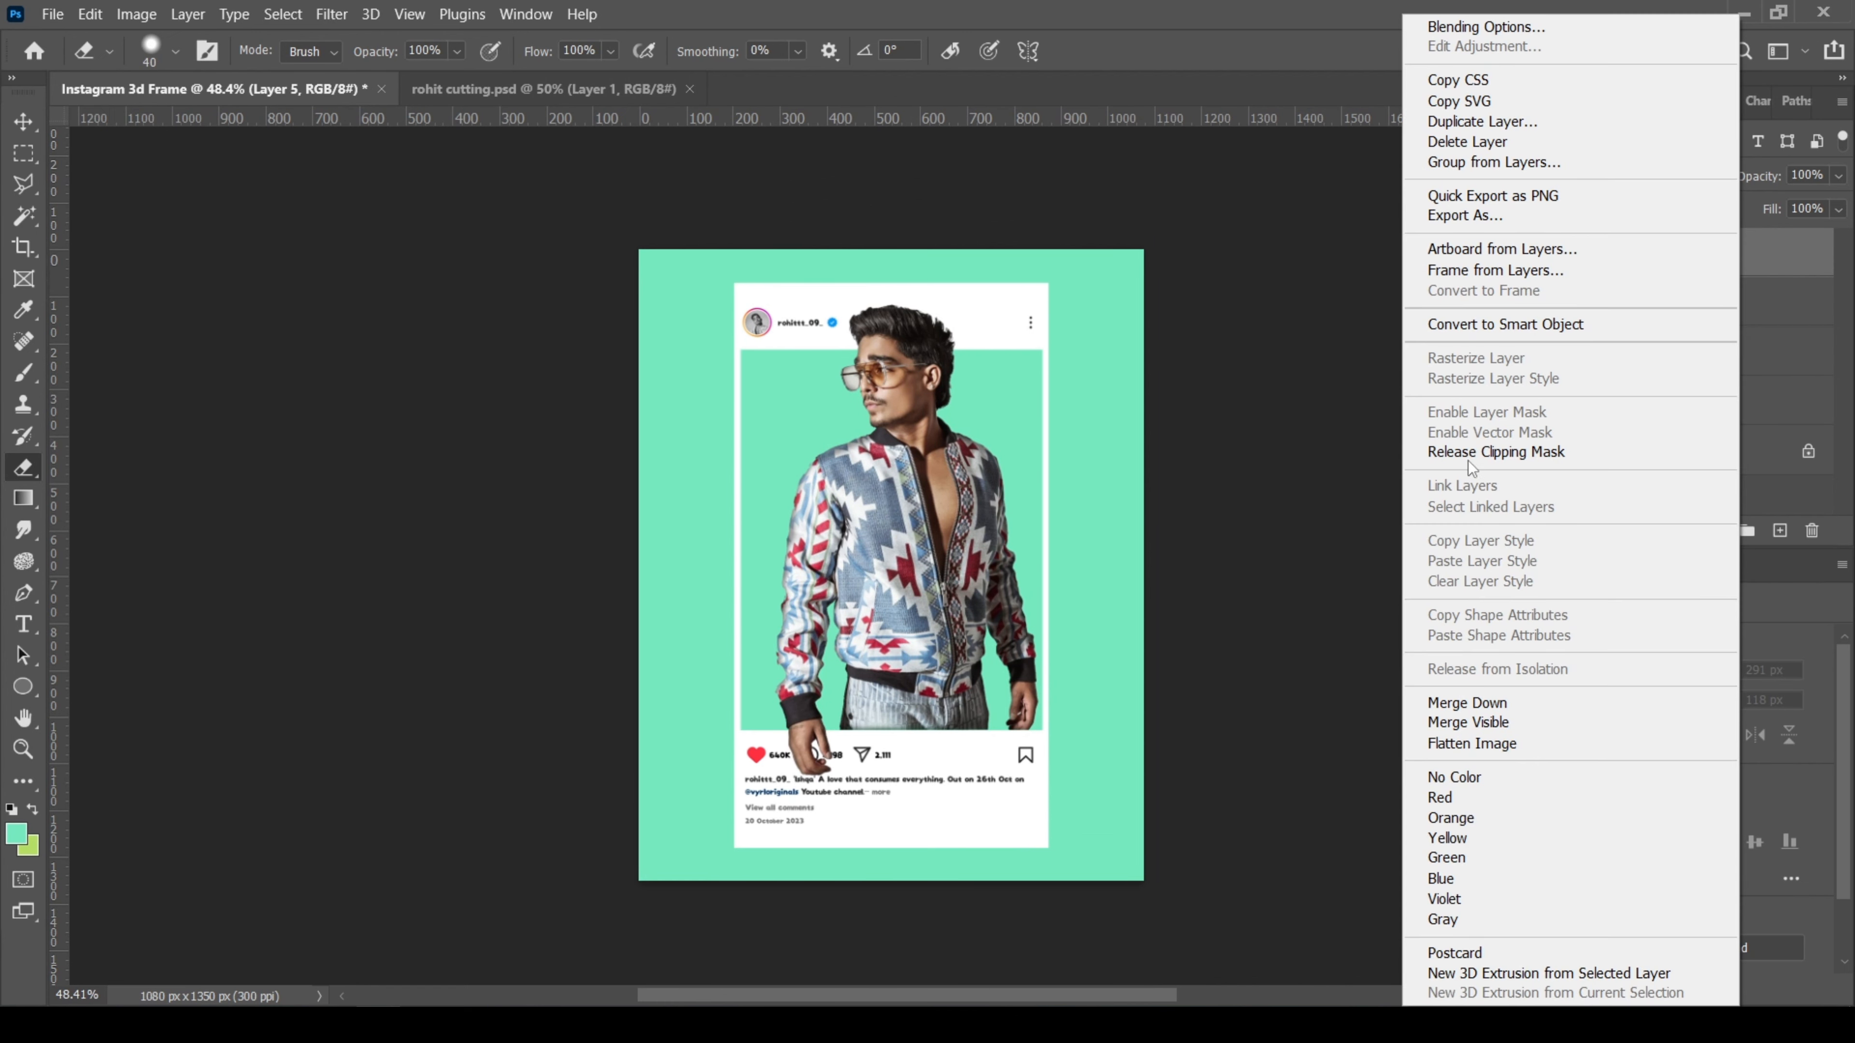
click(1325, 443)
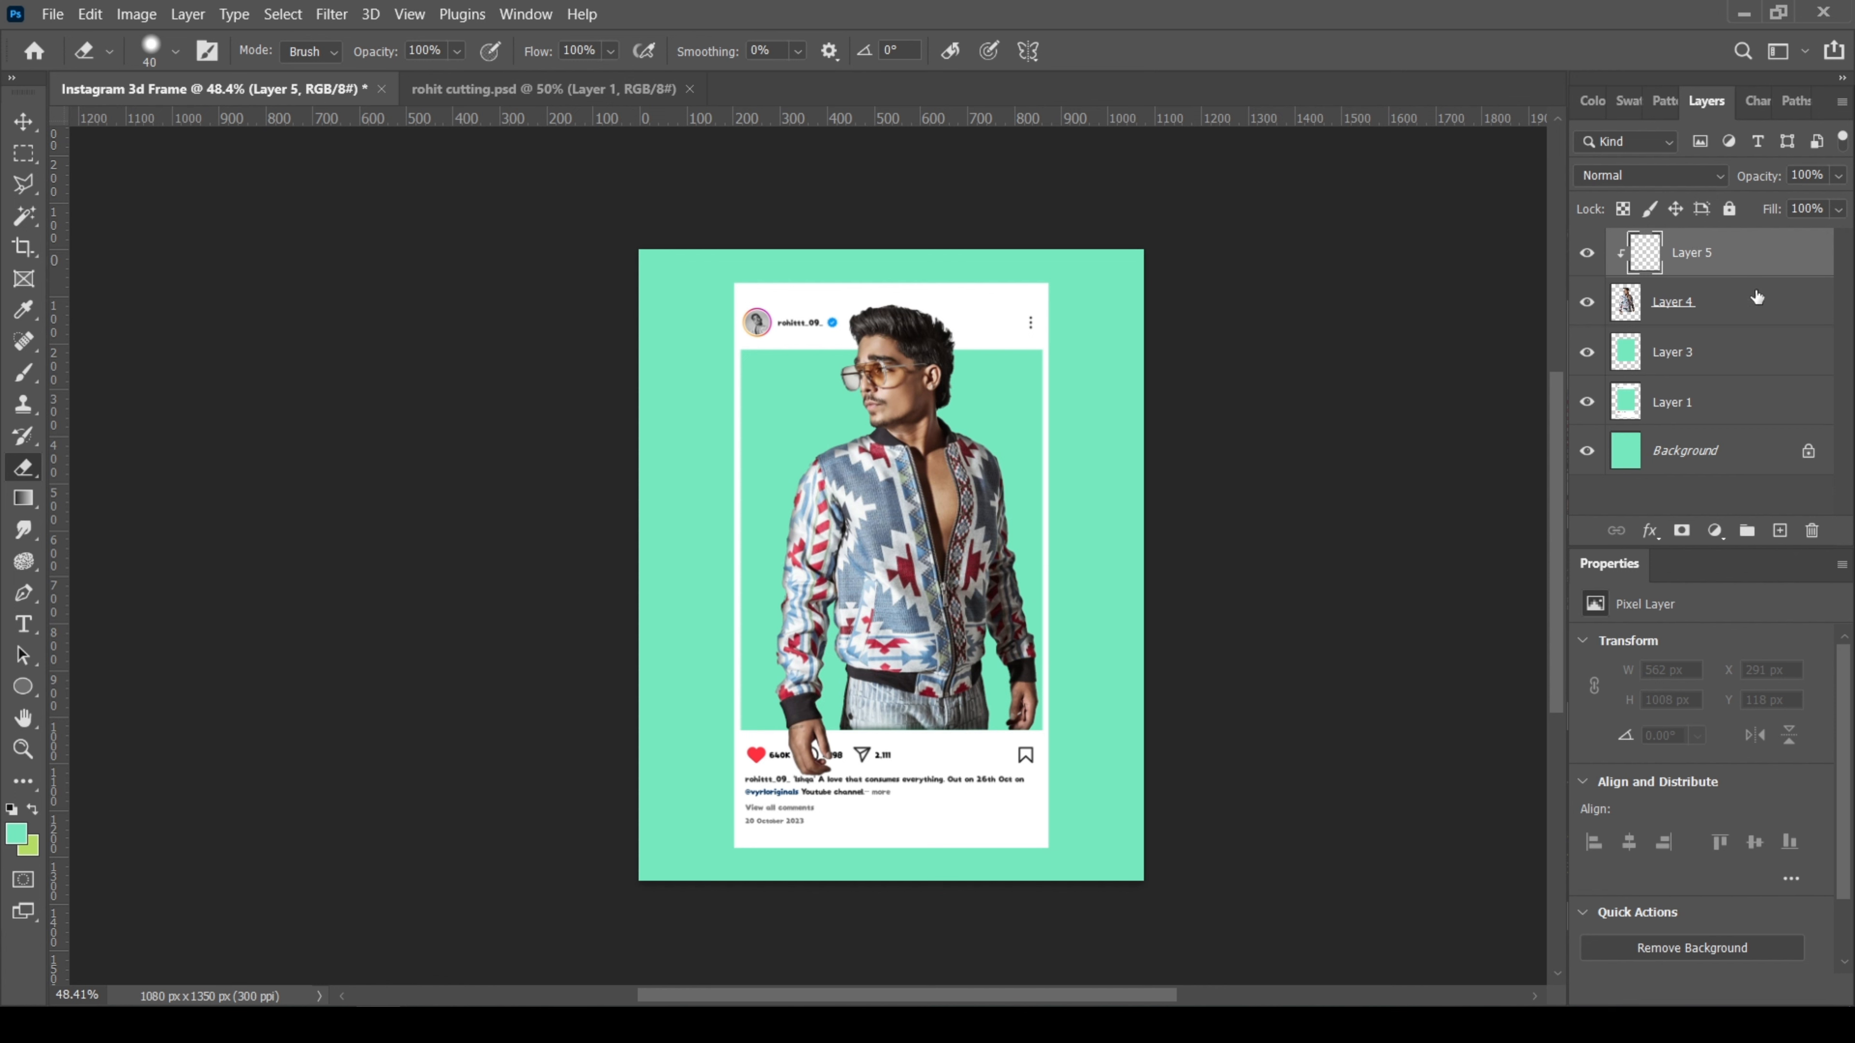
click(1758, 311)
click(1649, 530)
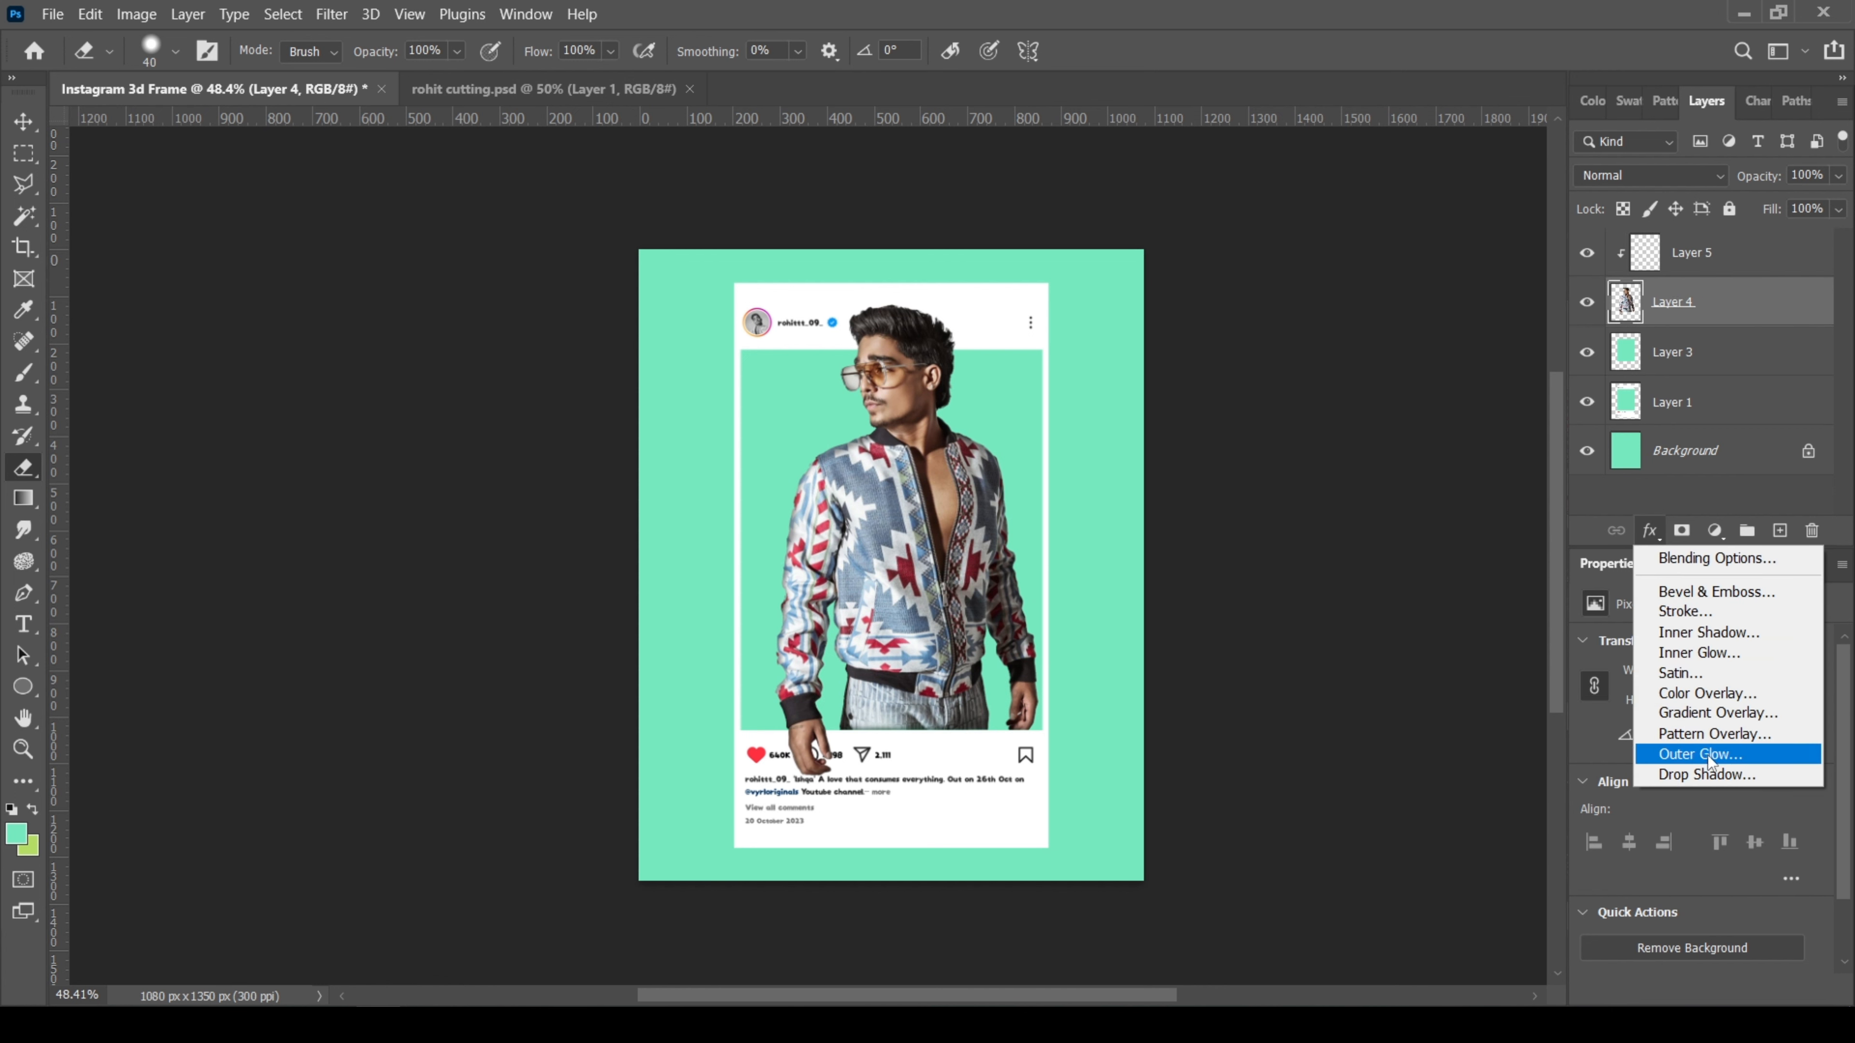
click(1707, 778)
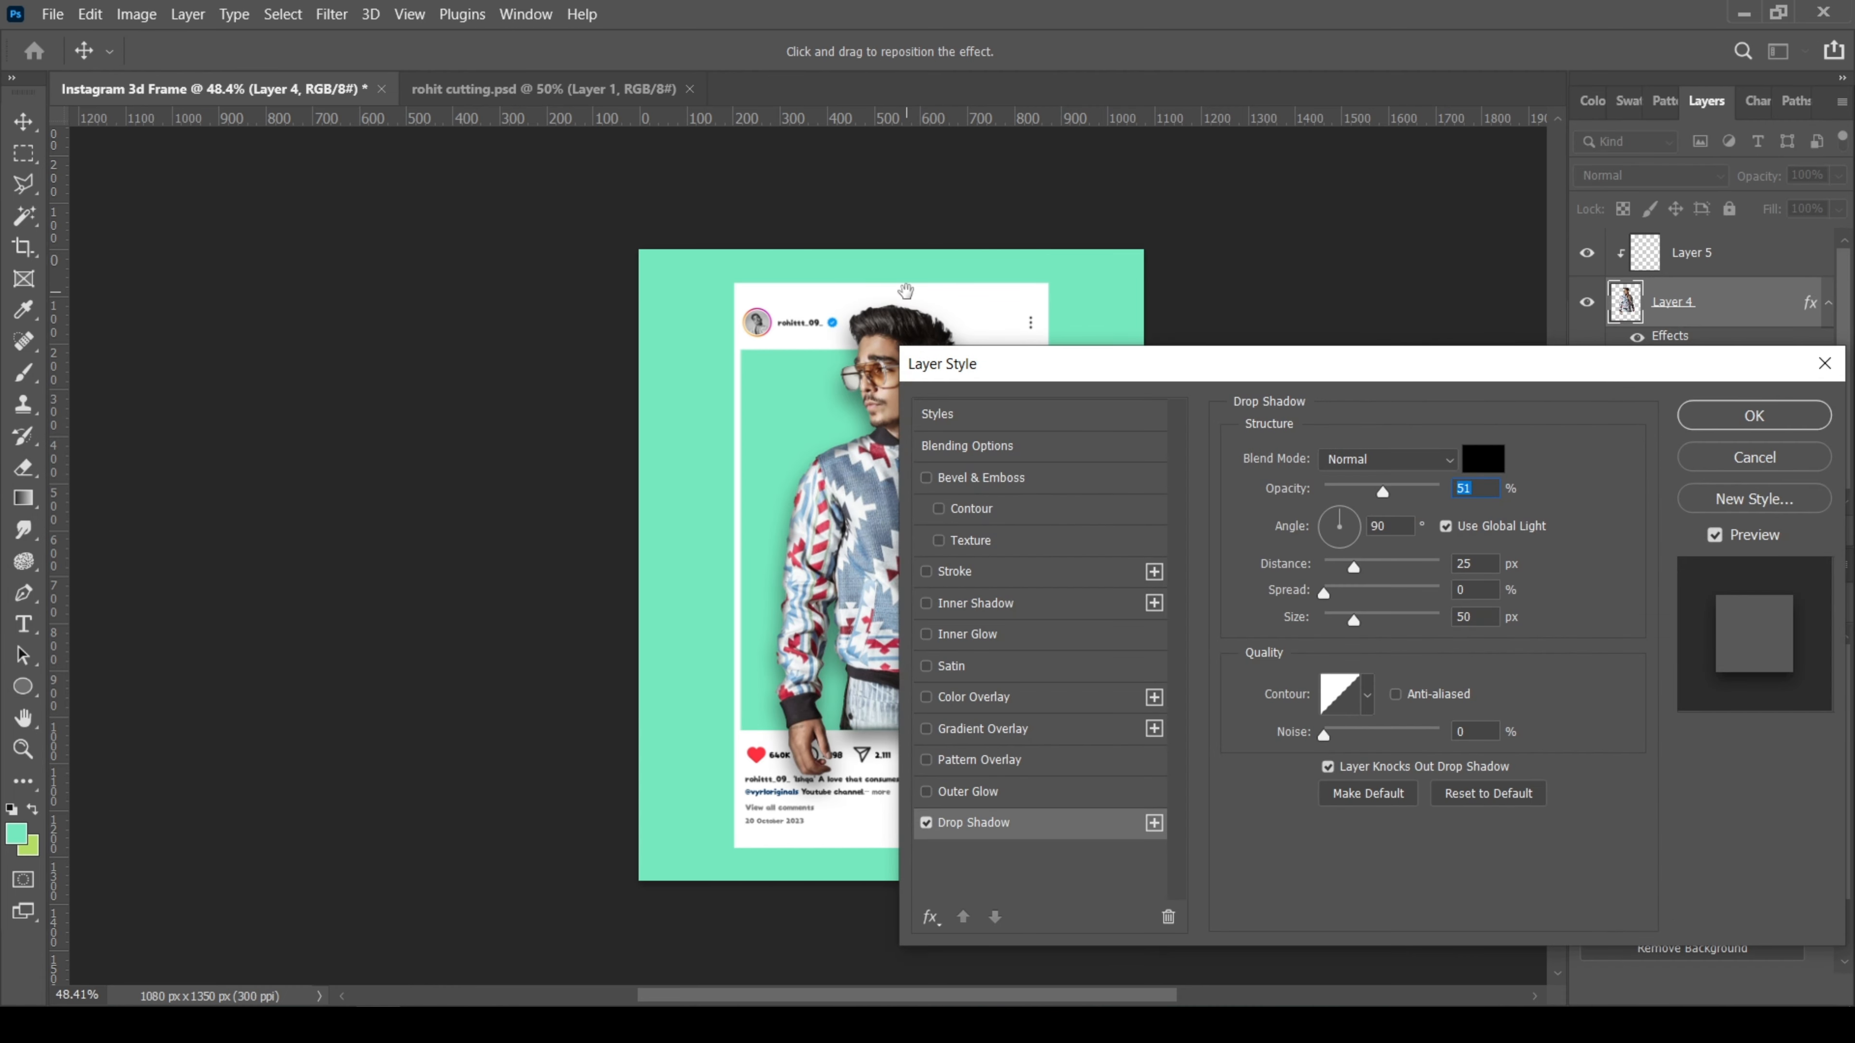
Set the man's drop shadow to a 30° angle and 59% opacity and apply it
drag(880, 303, 536, 233)
drag(1227, 374, 1192, 270)
mouse_move(1348, 383)
mouse_down()
mouse_move(1383, 383)
mouse_move(1239, 407)
mouse_move(1365, 402)
mouse_up()
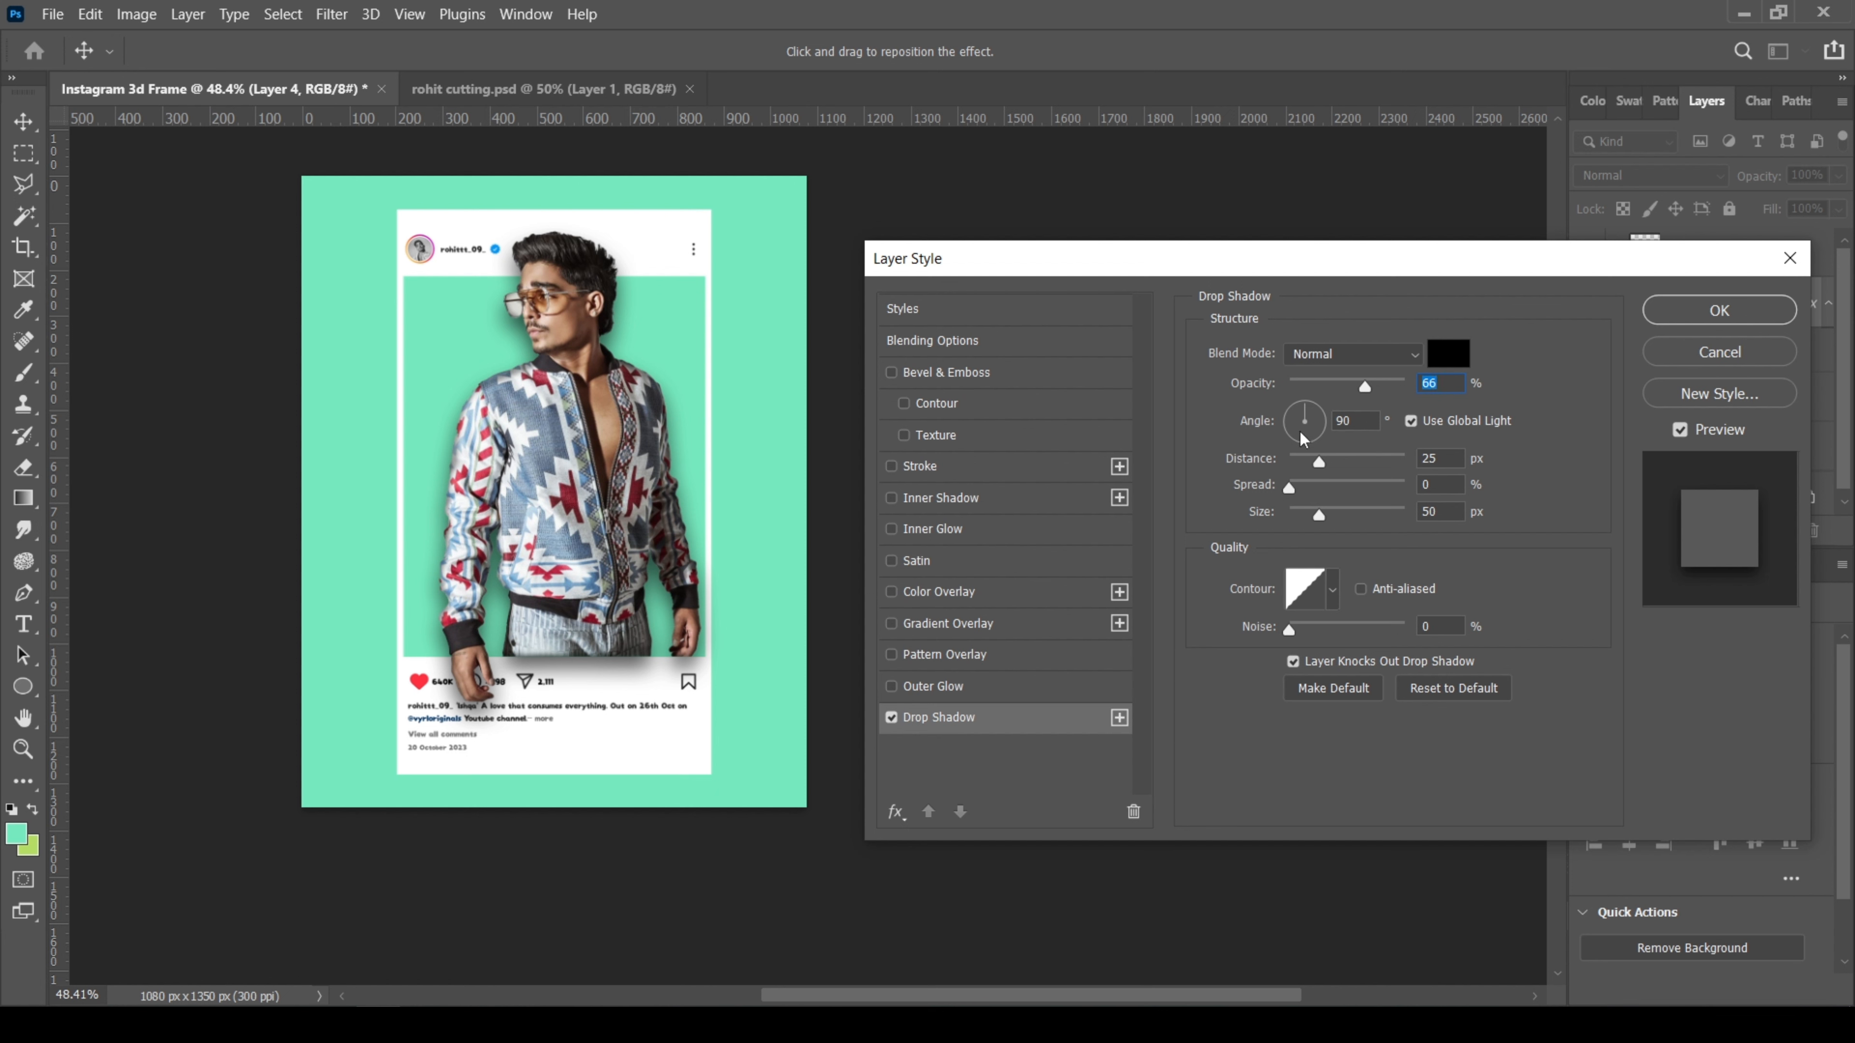
click(1318, 425)
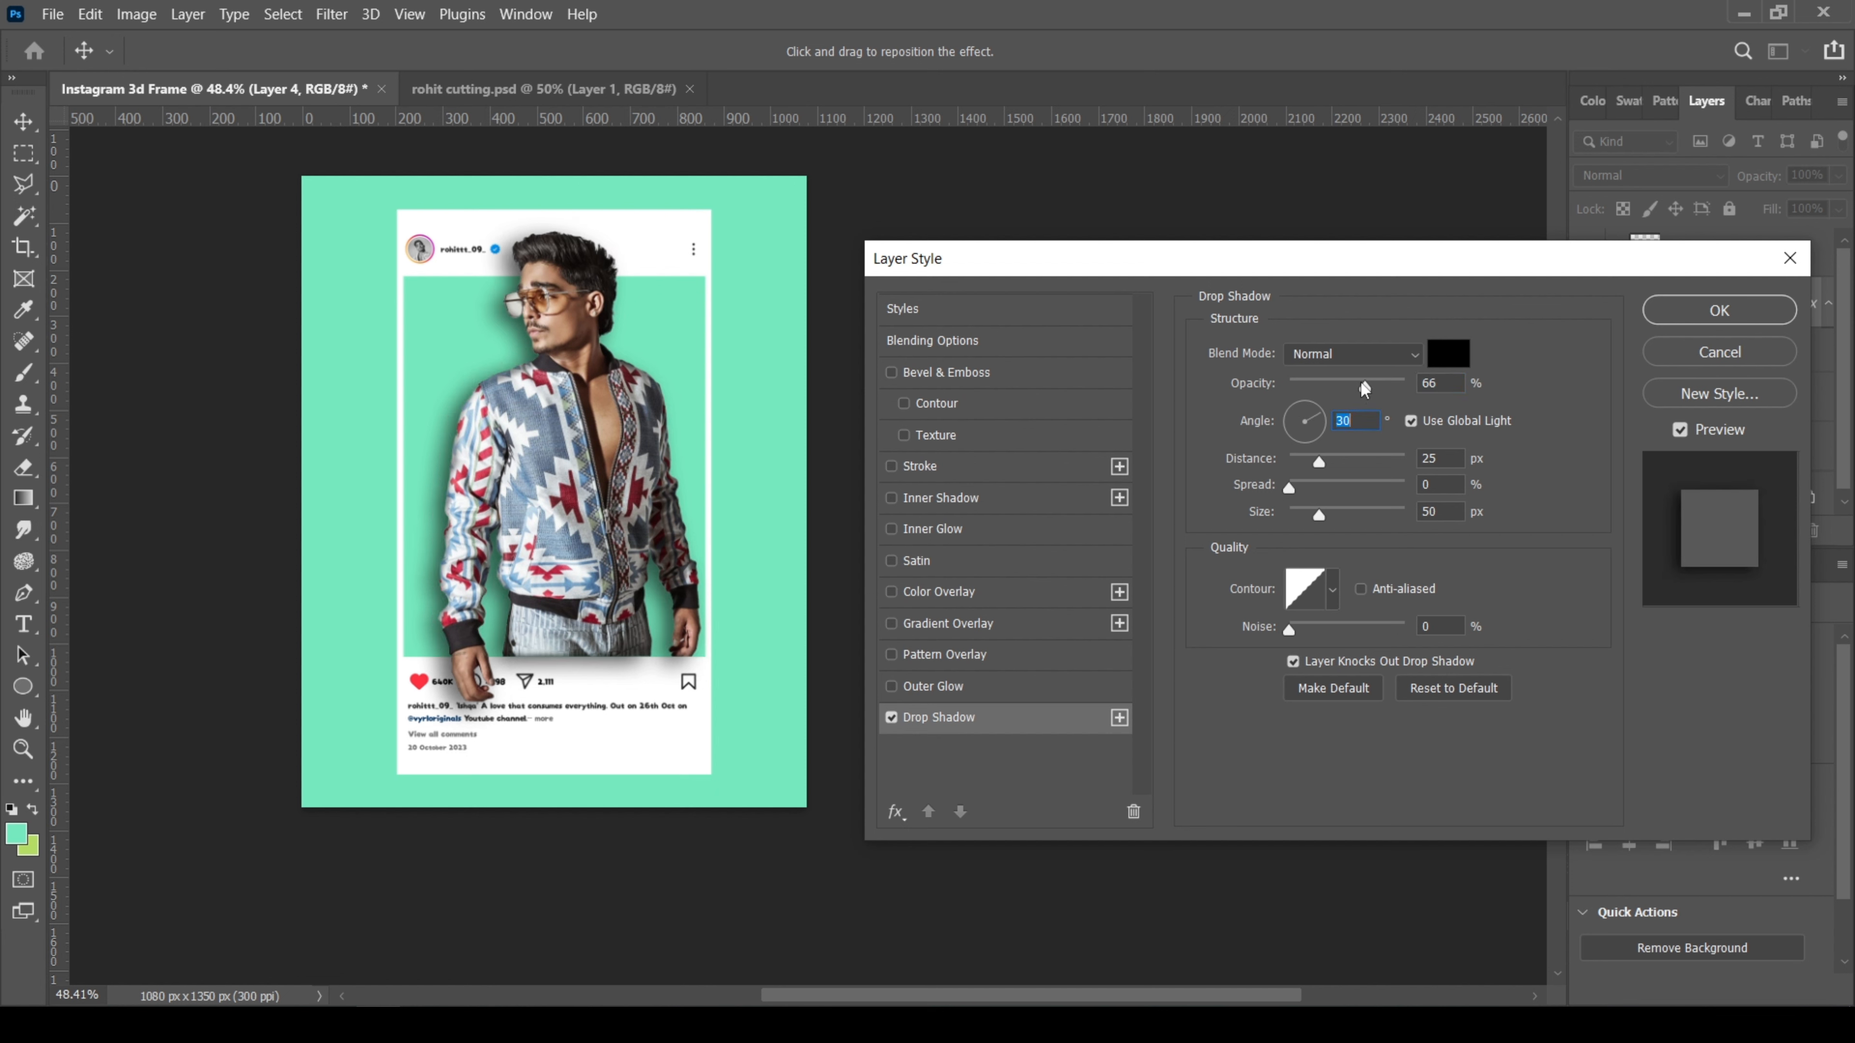
drag(1365, 389, 1359, 388)
click(1705, 322)
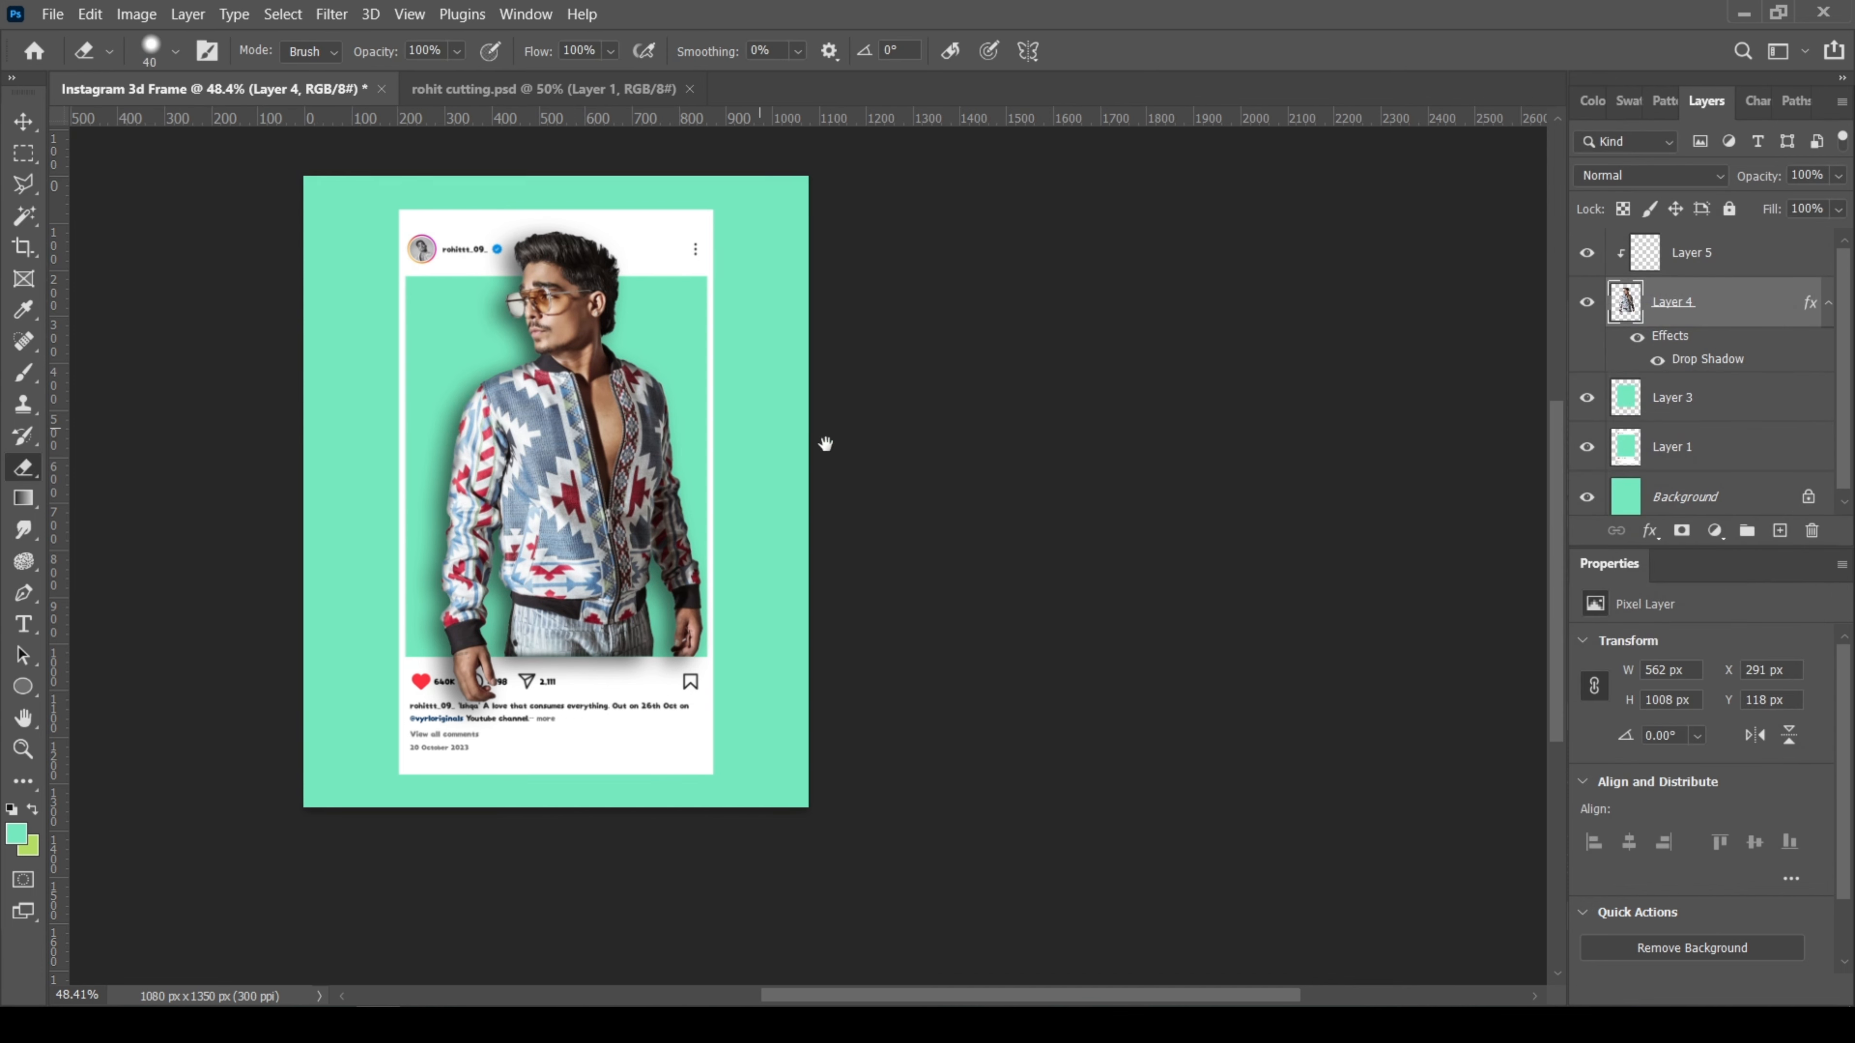
drag(825, 443, 1037, 473)
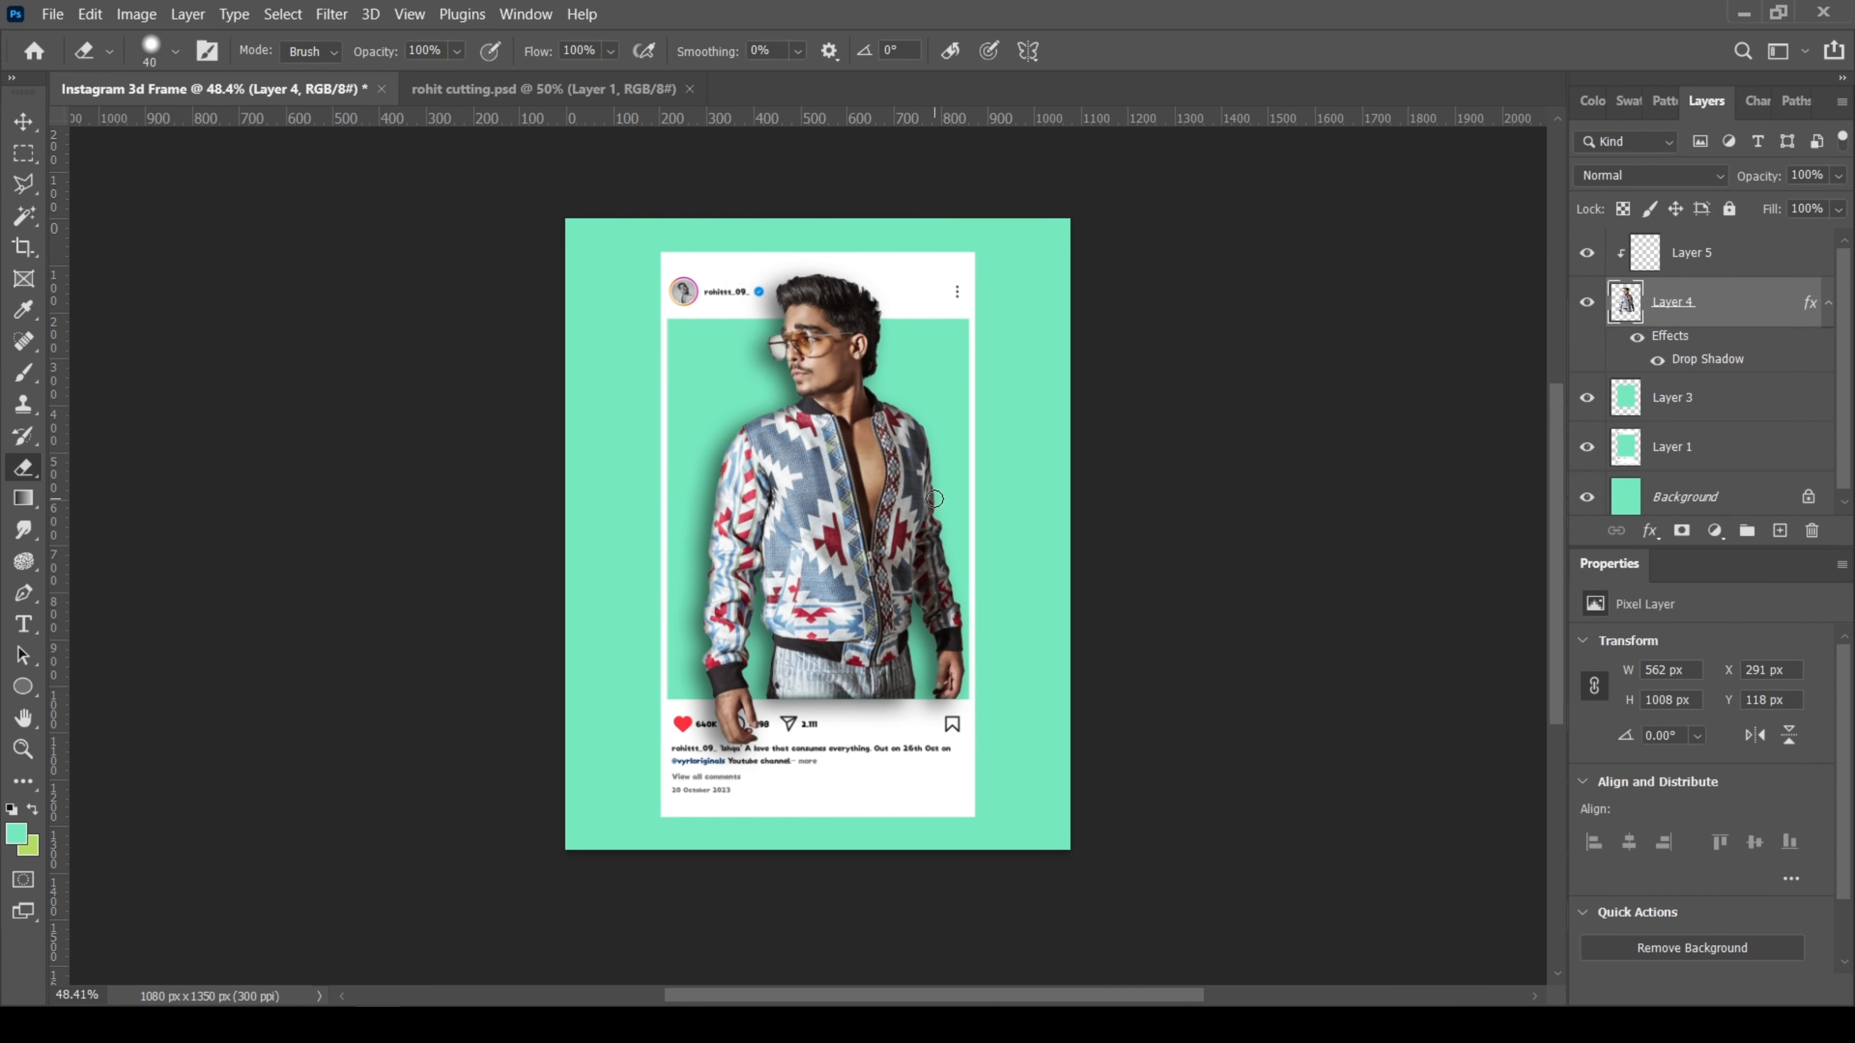
Try a drop shadow on Layer 5, then discard it
click(1700, 260)
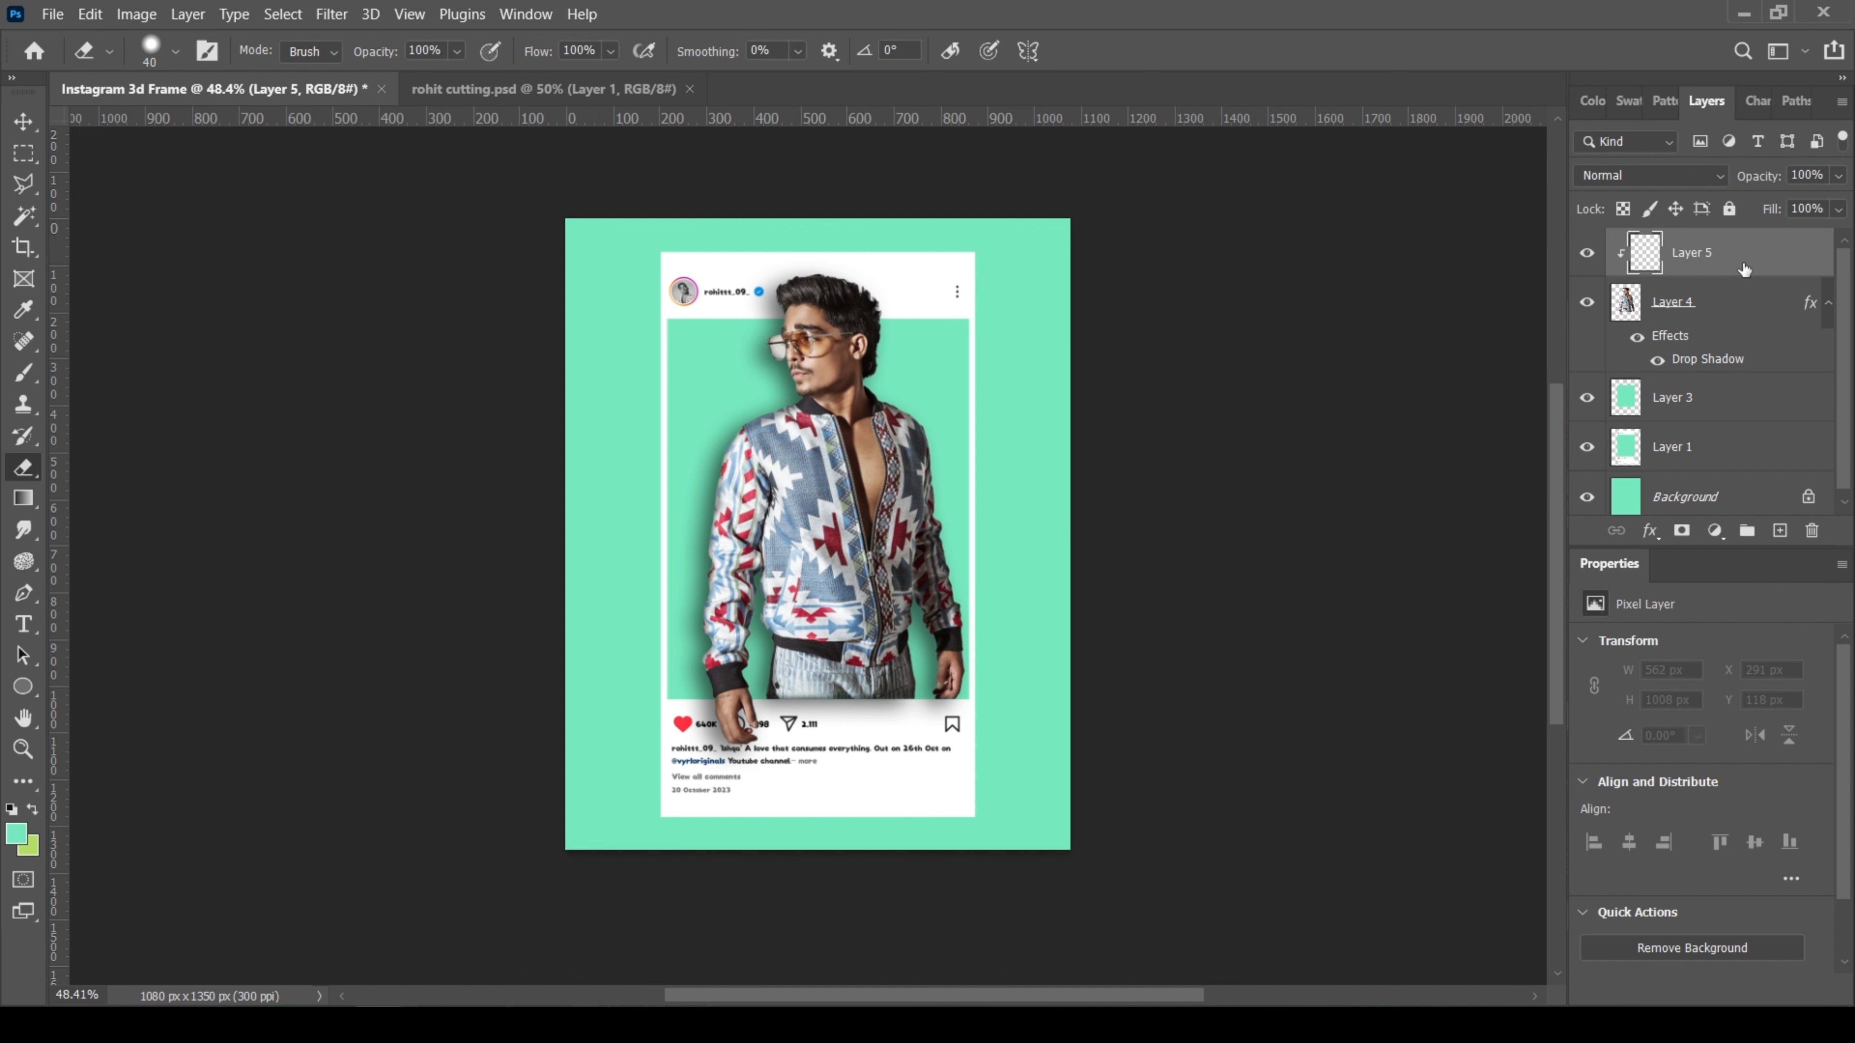
click(1649, 531)
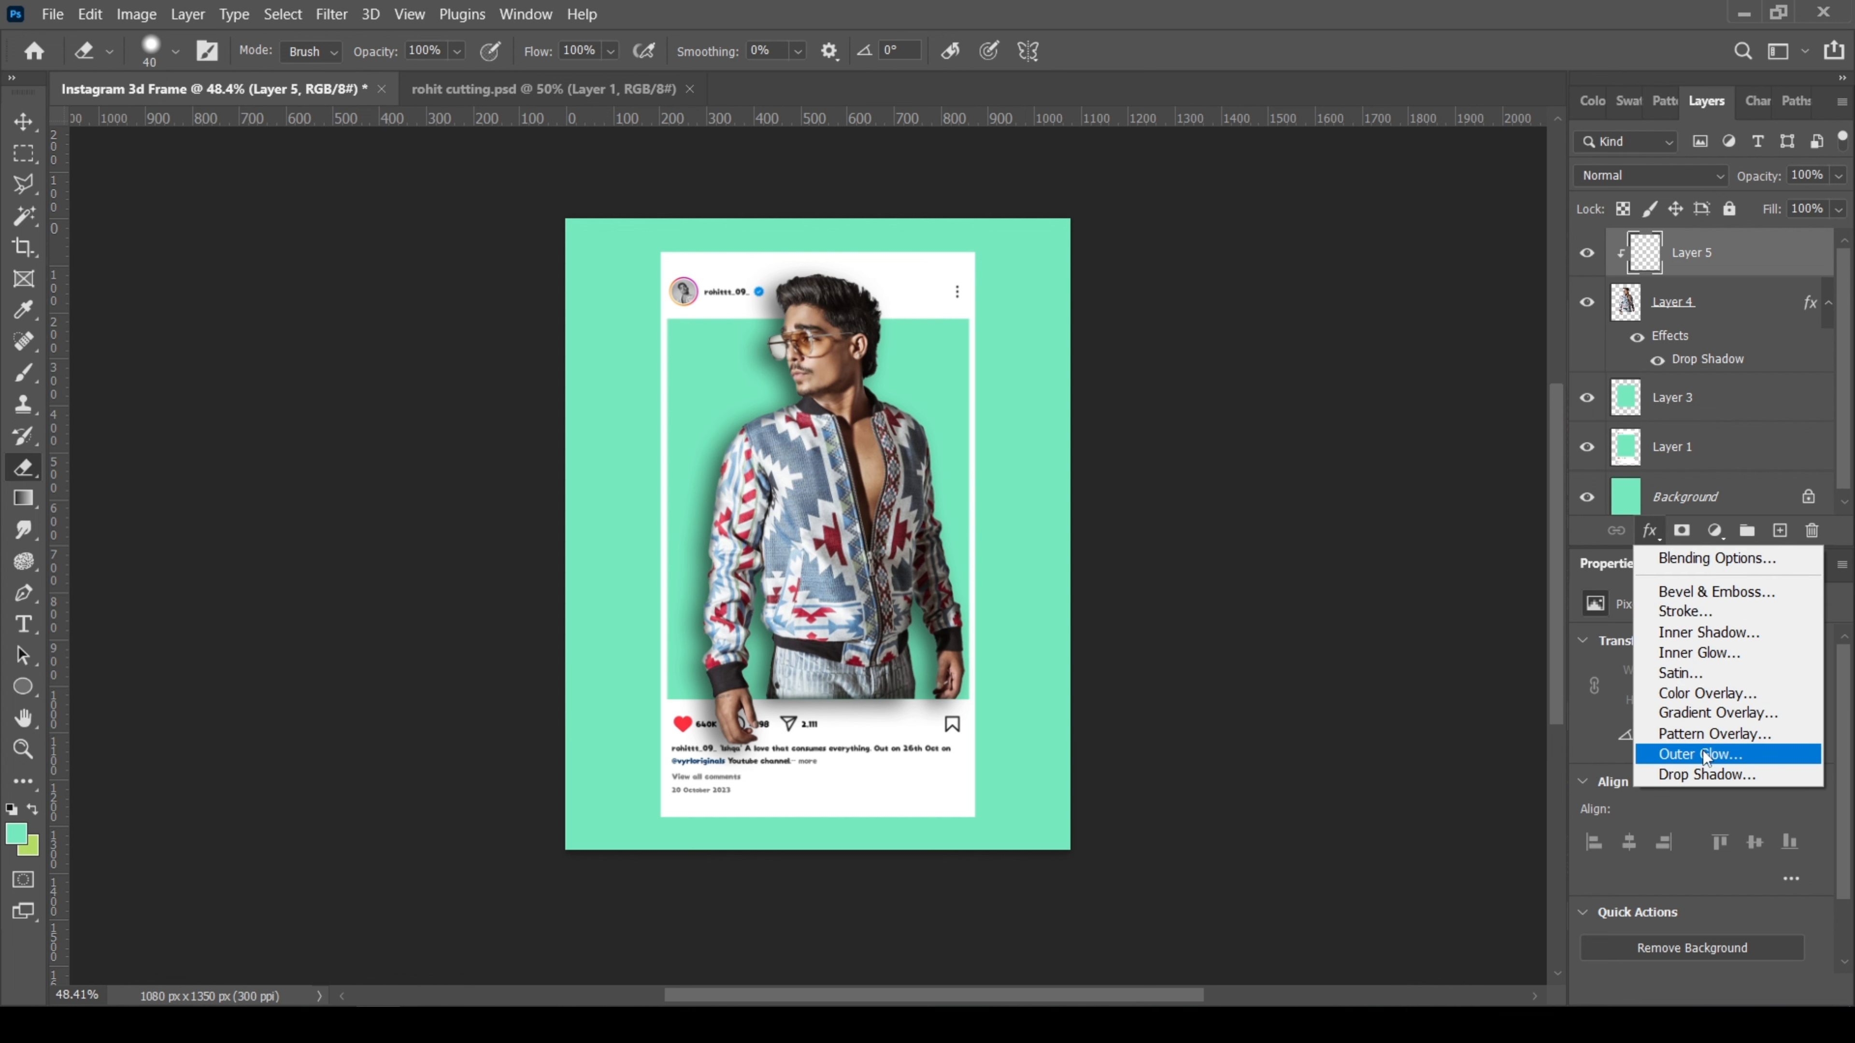
click(1709, 775)
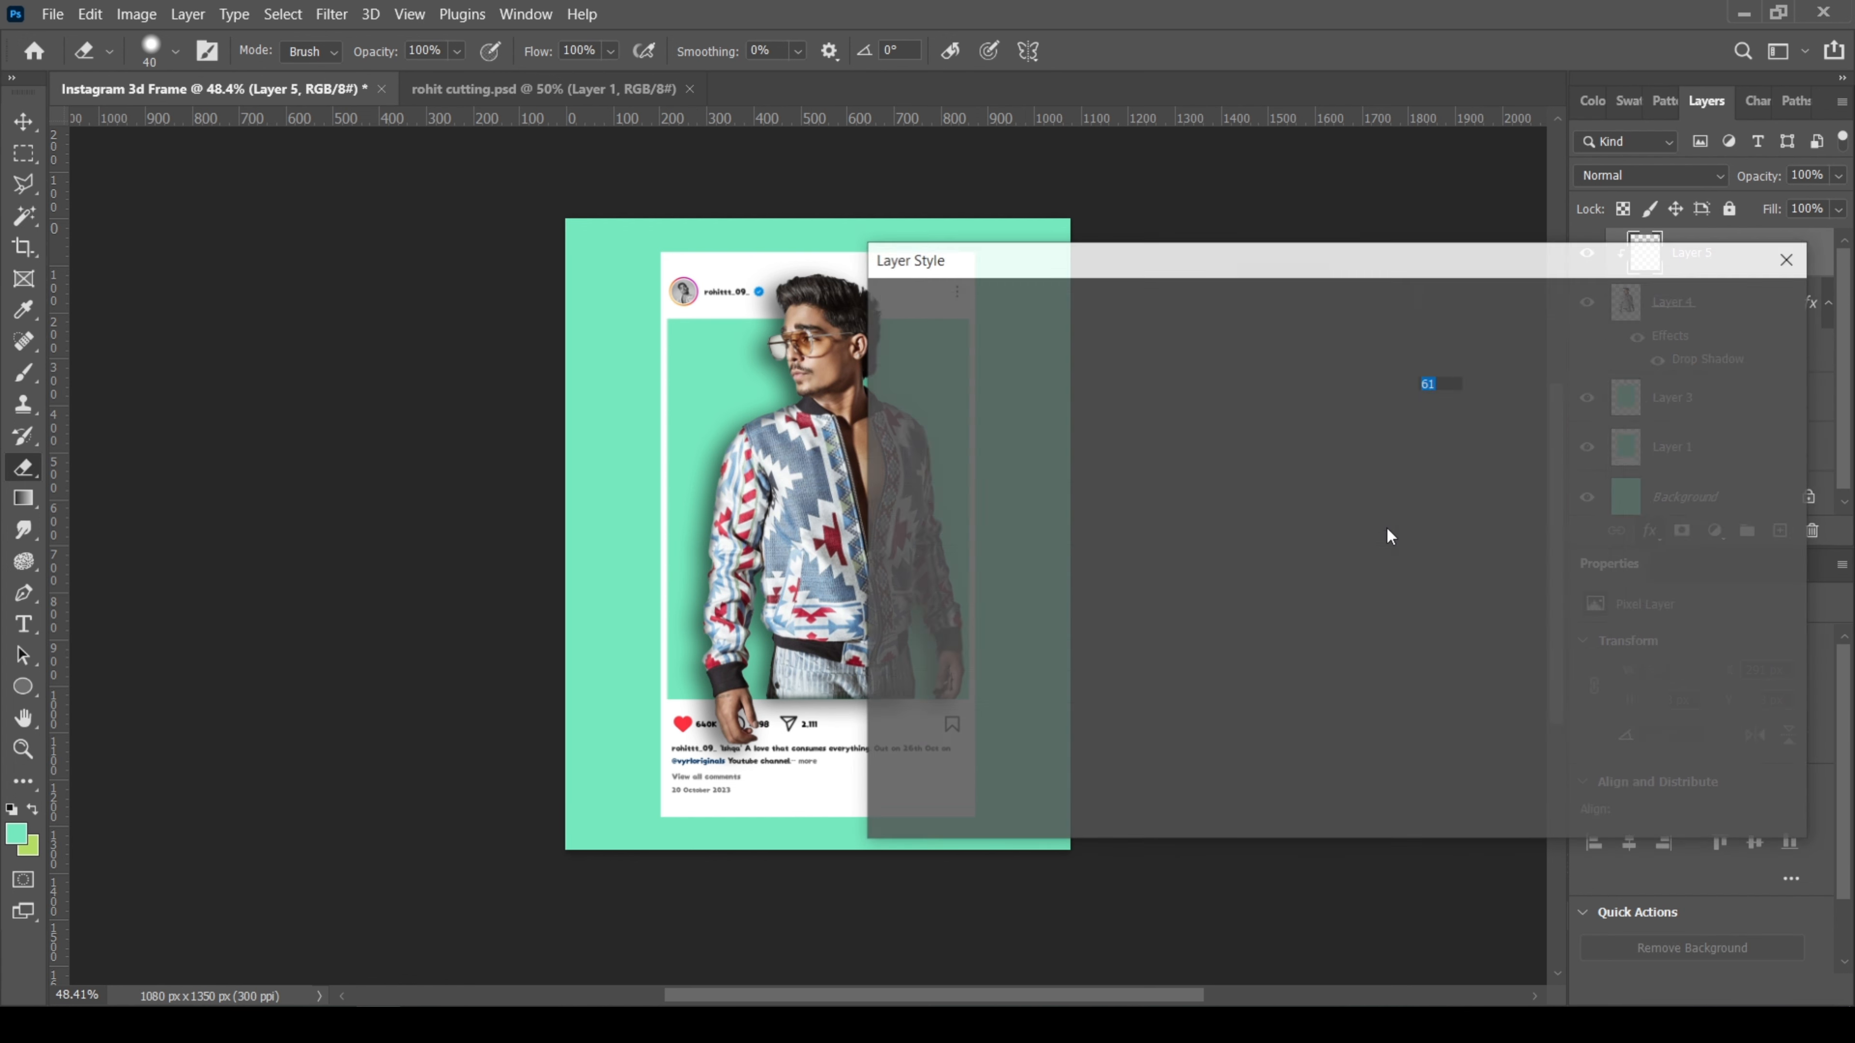
drag(1362, 276, 1439, 397)
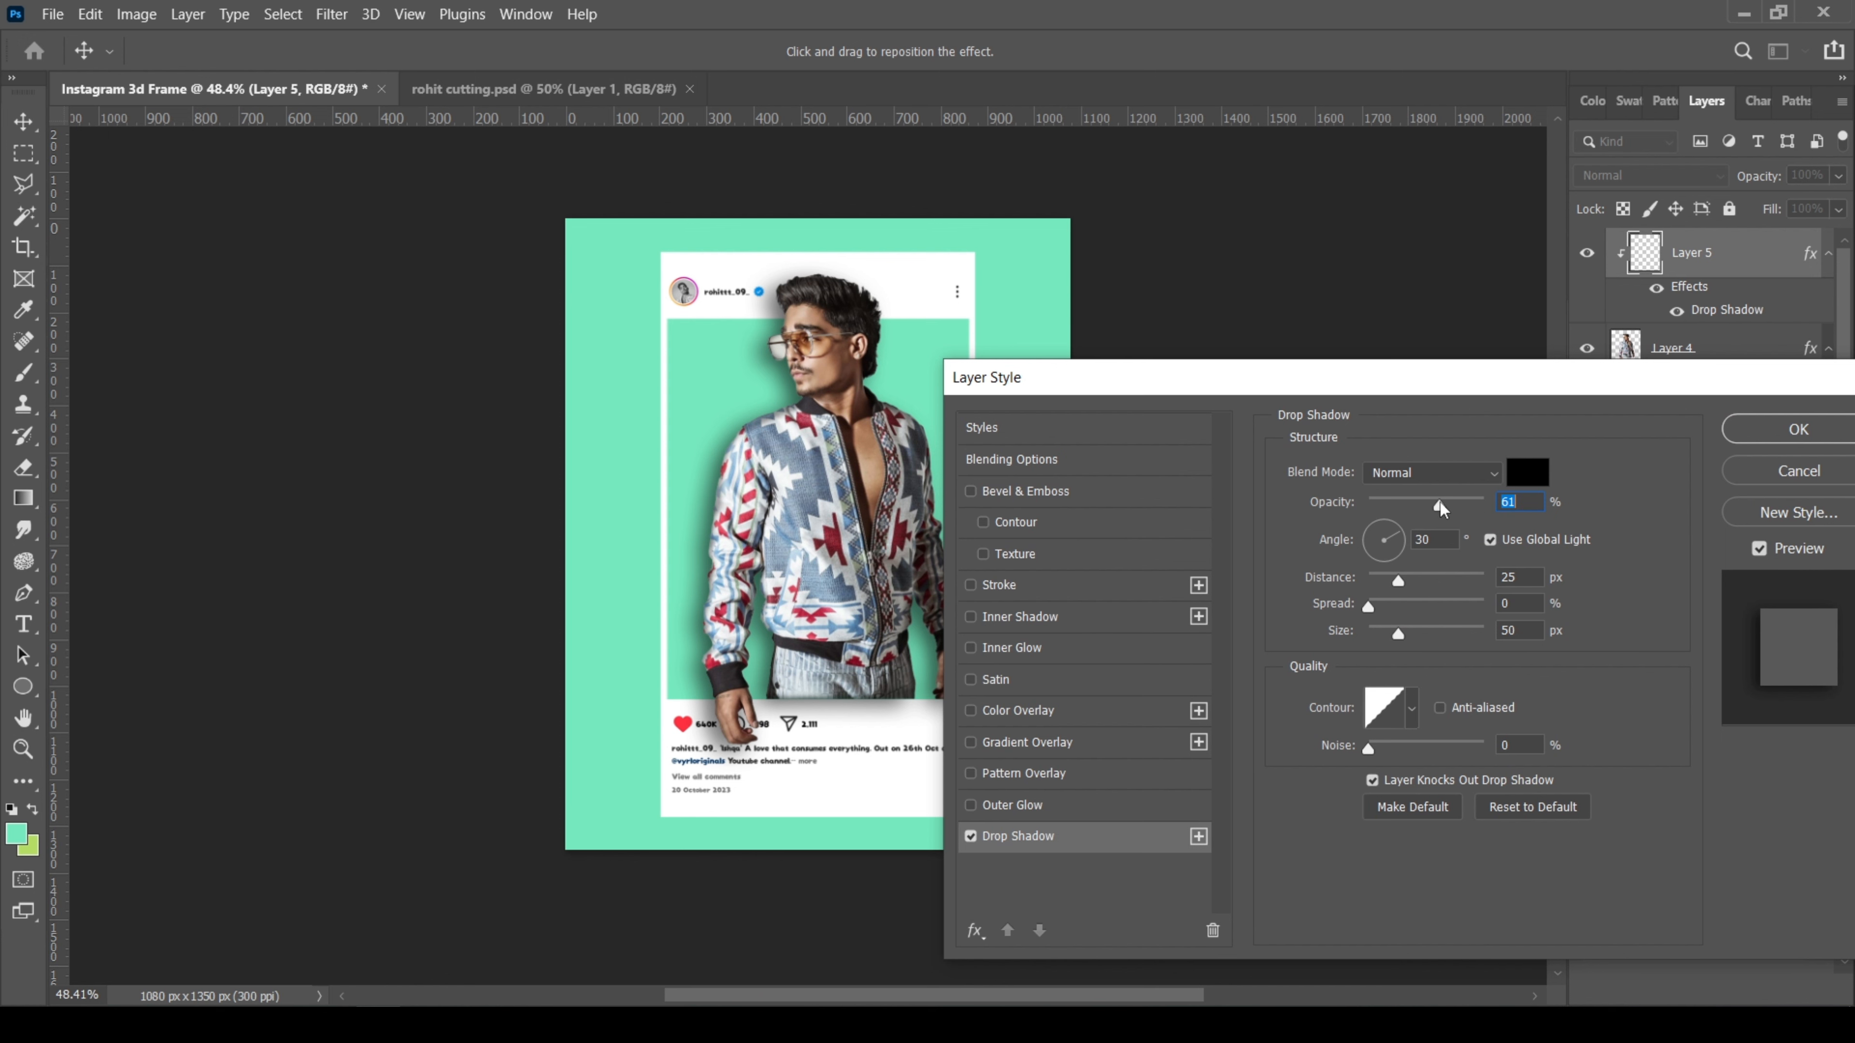
click(1785, 475)
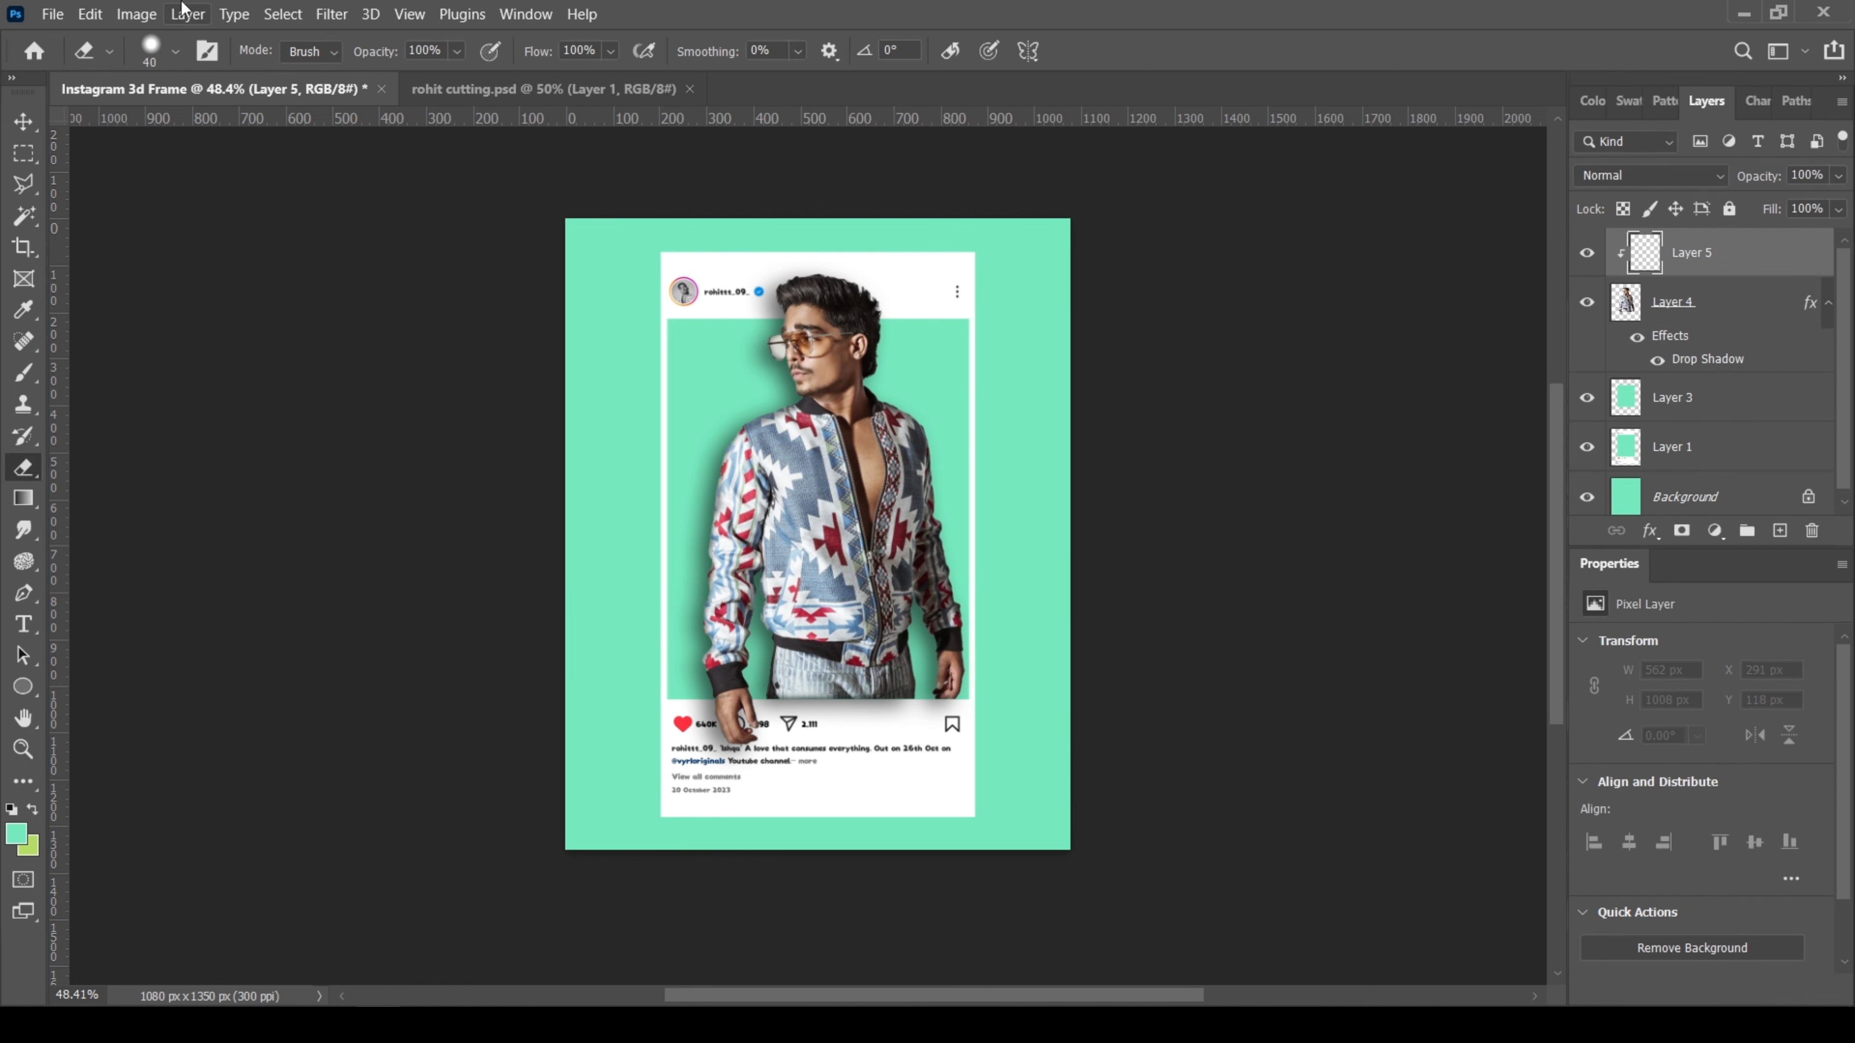
Apply Levels to the man's Layer 4 with gamma 1.04 and a lowered white point
click(136, 14)
mouse_move(292, 79)
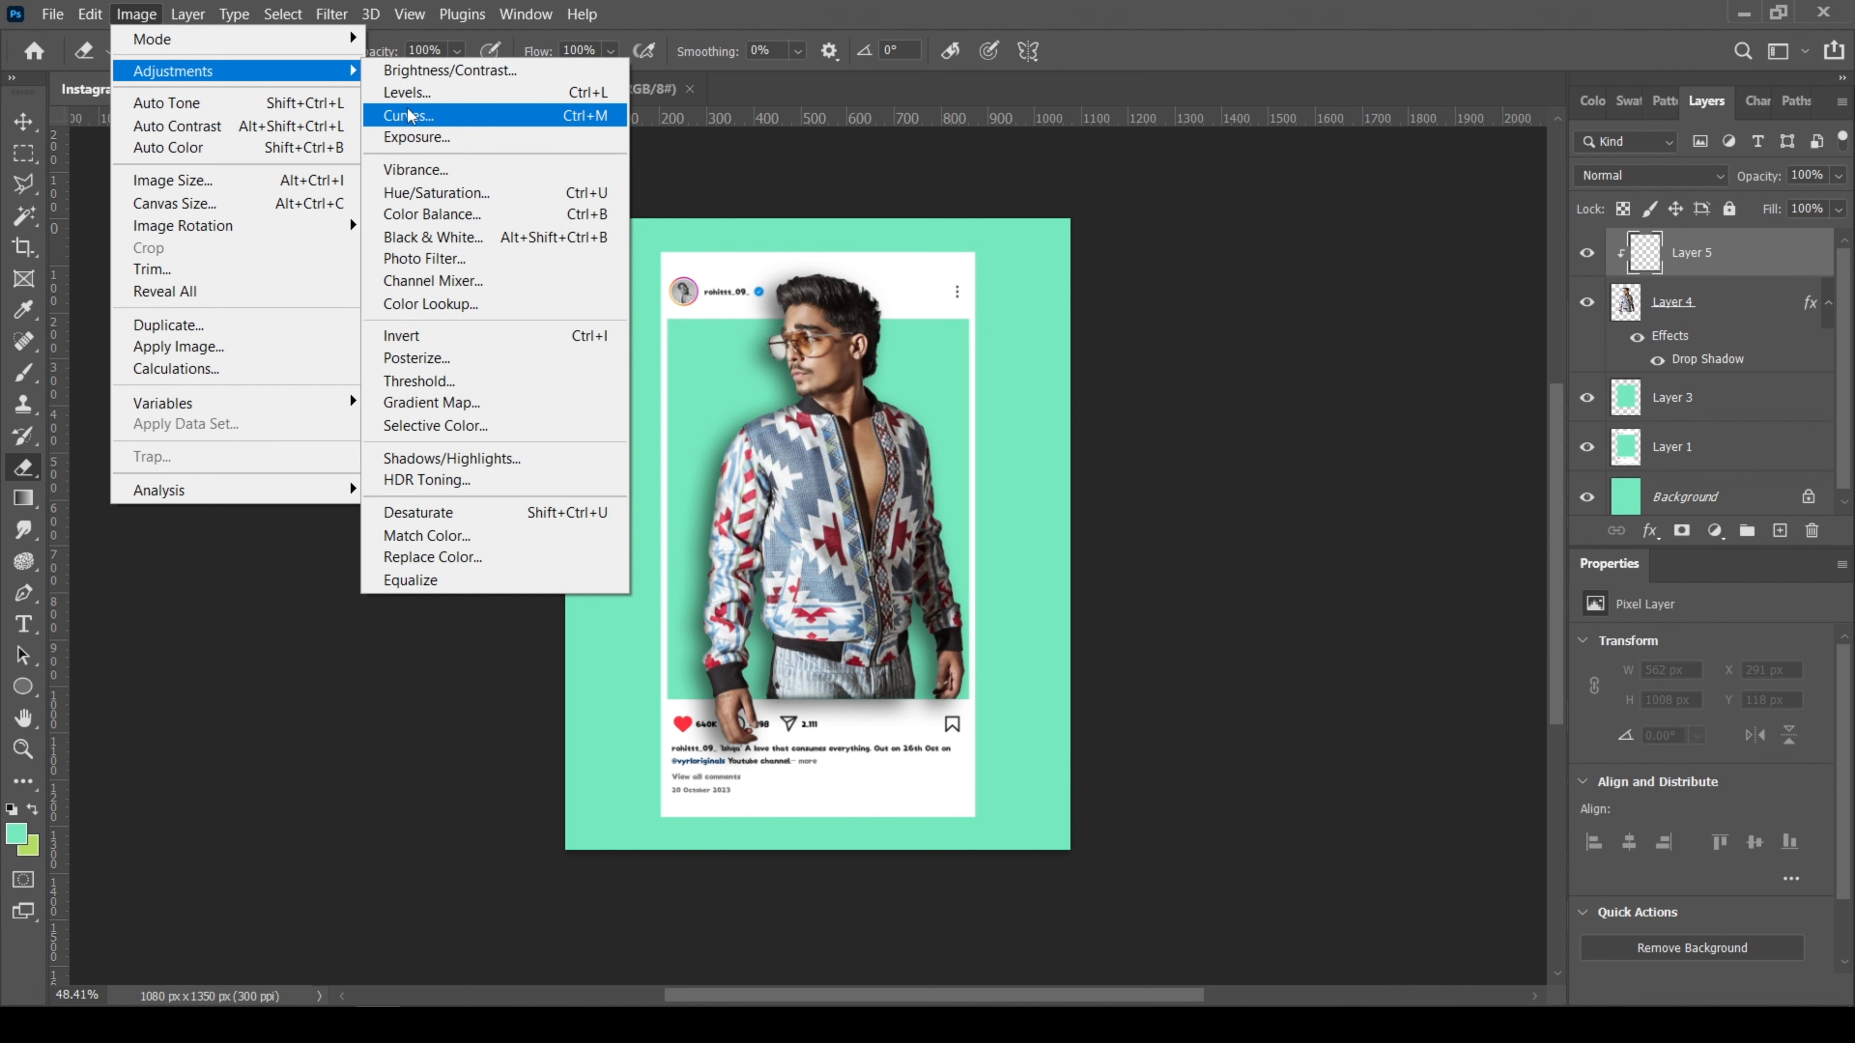
click(1784, 305)
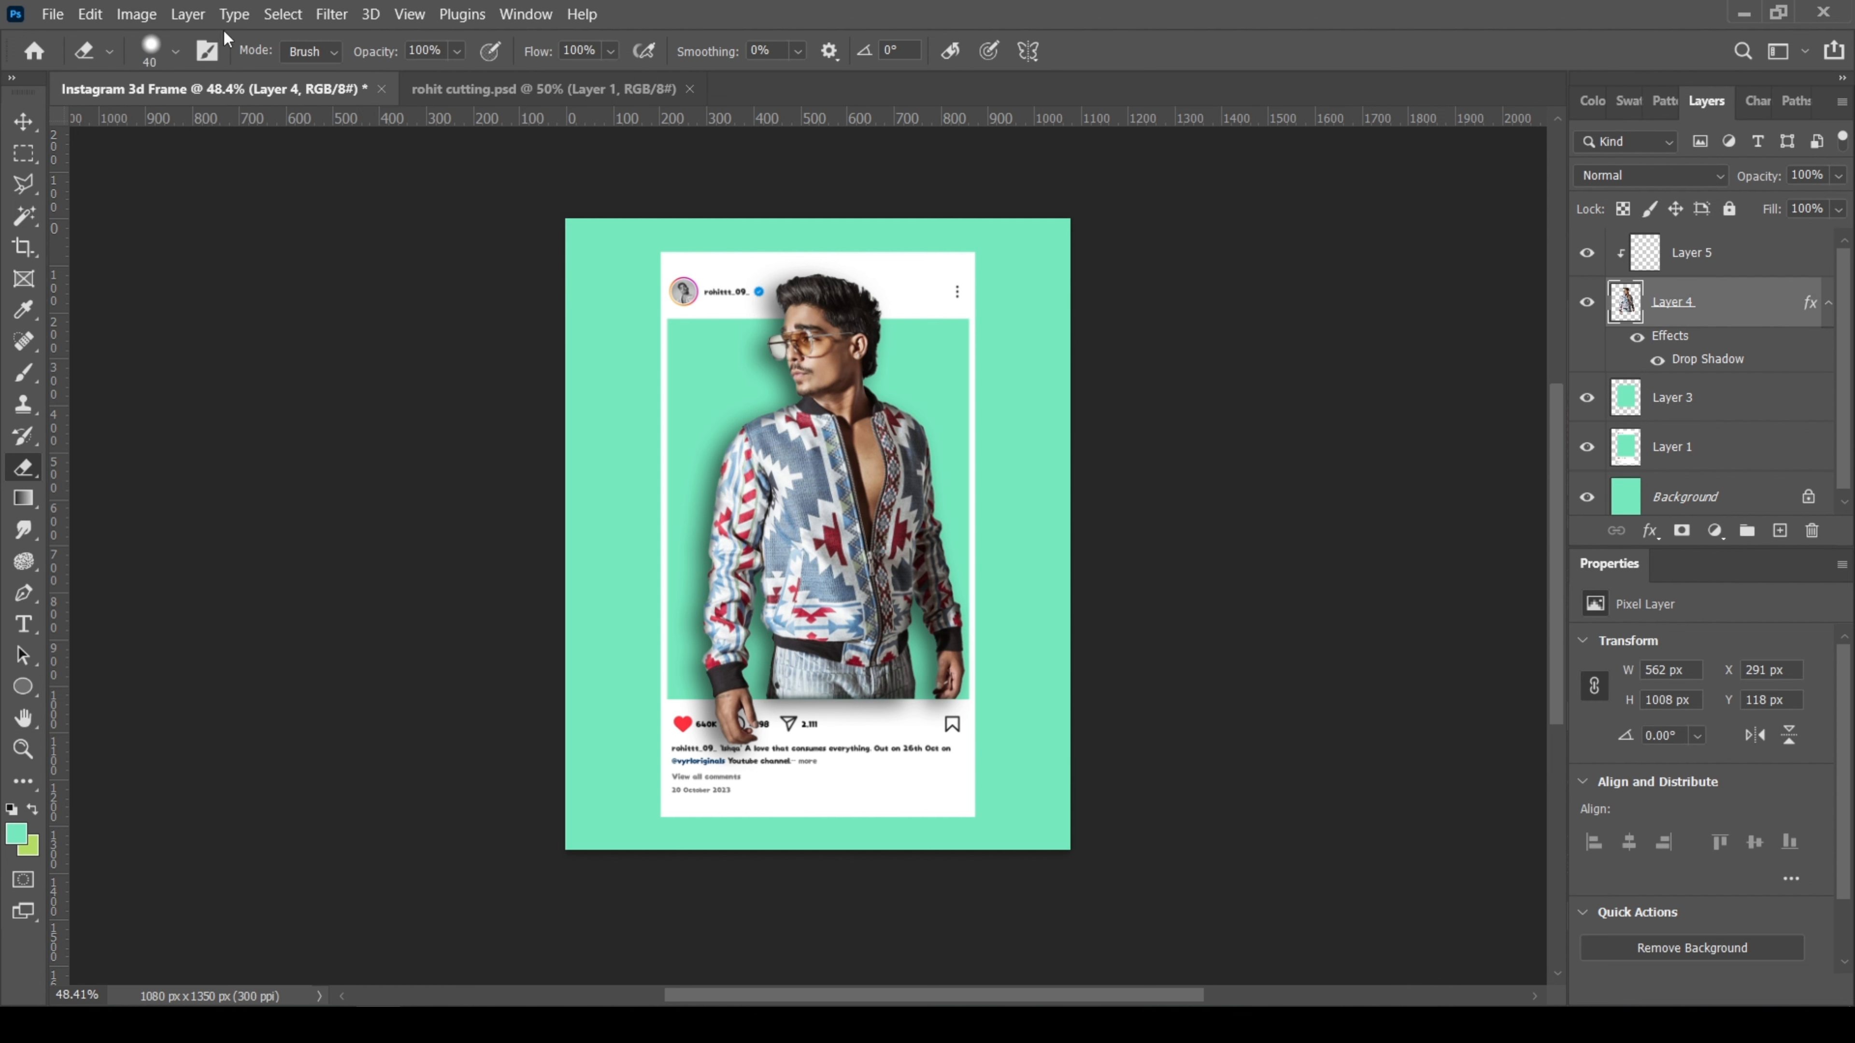
click(136, 14)
mouse_move(190, 71)
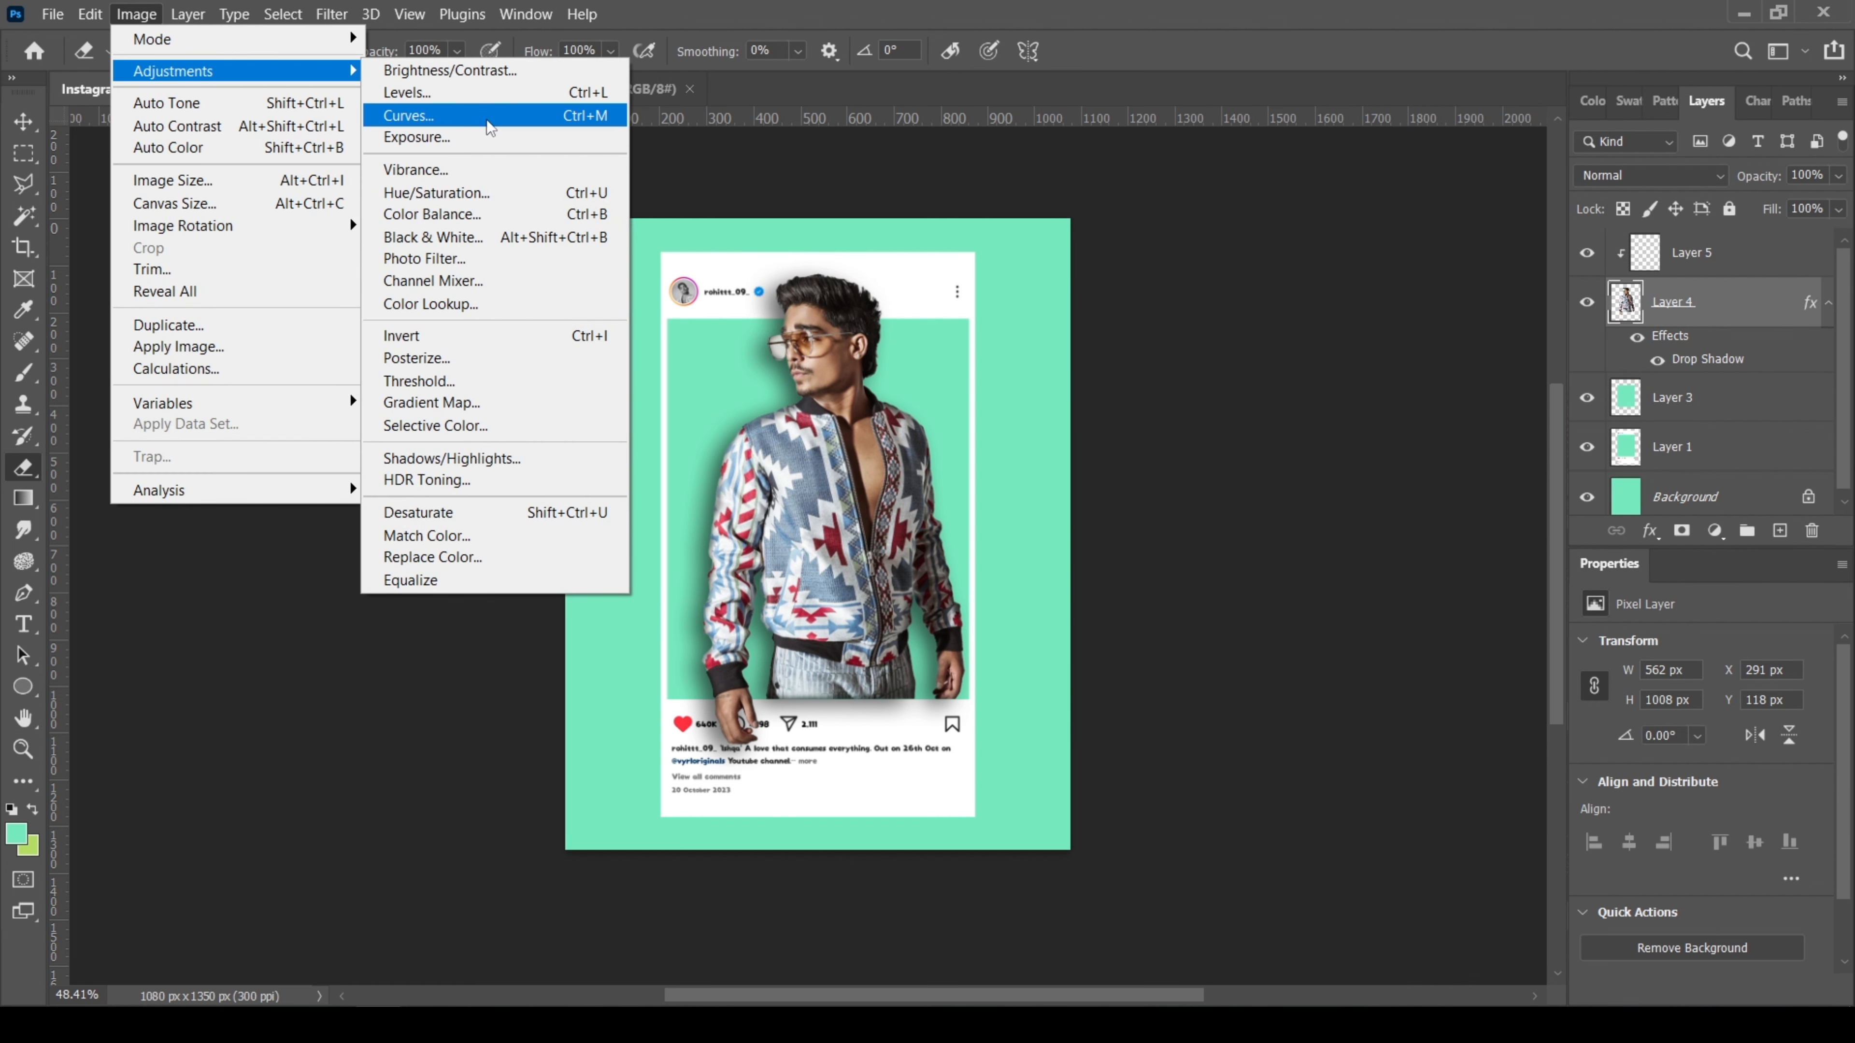
click(497, 93)
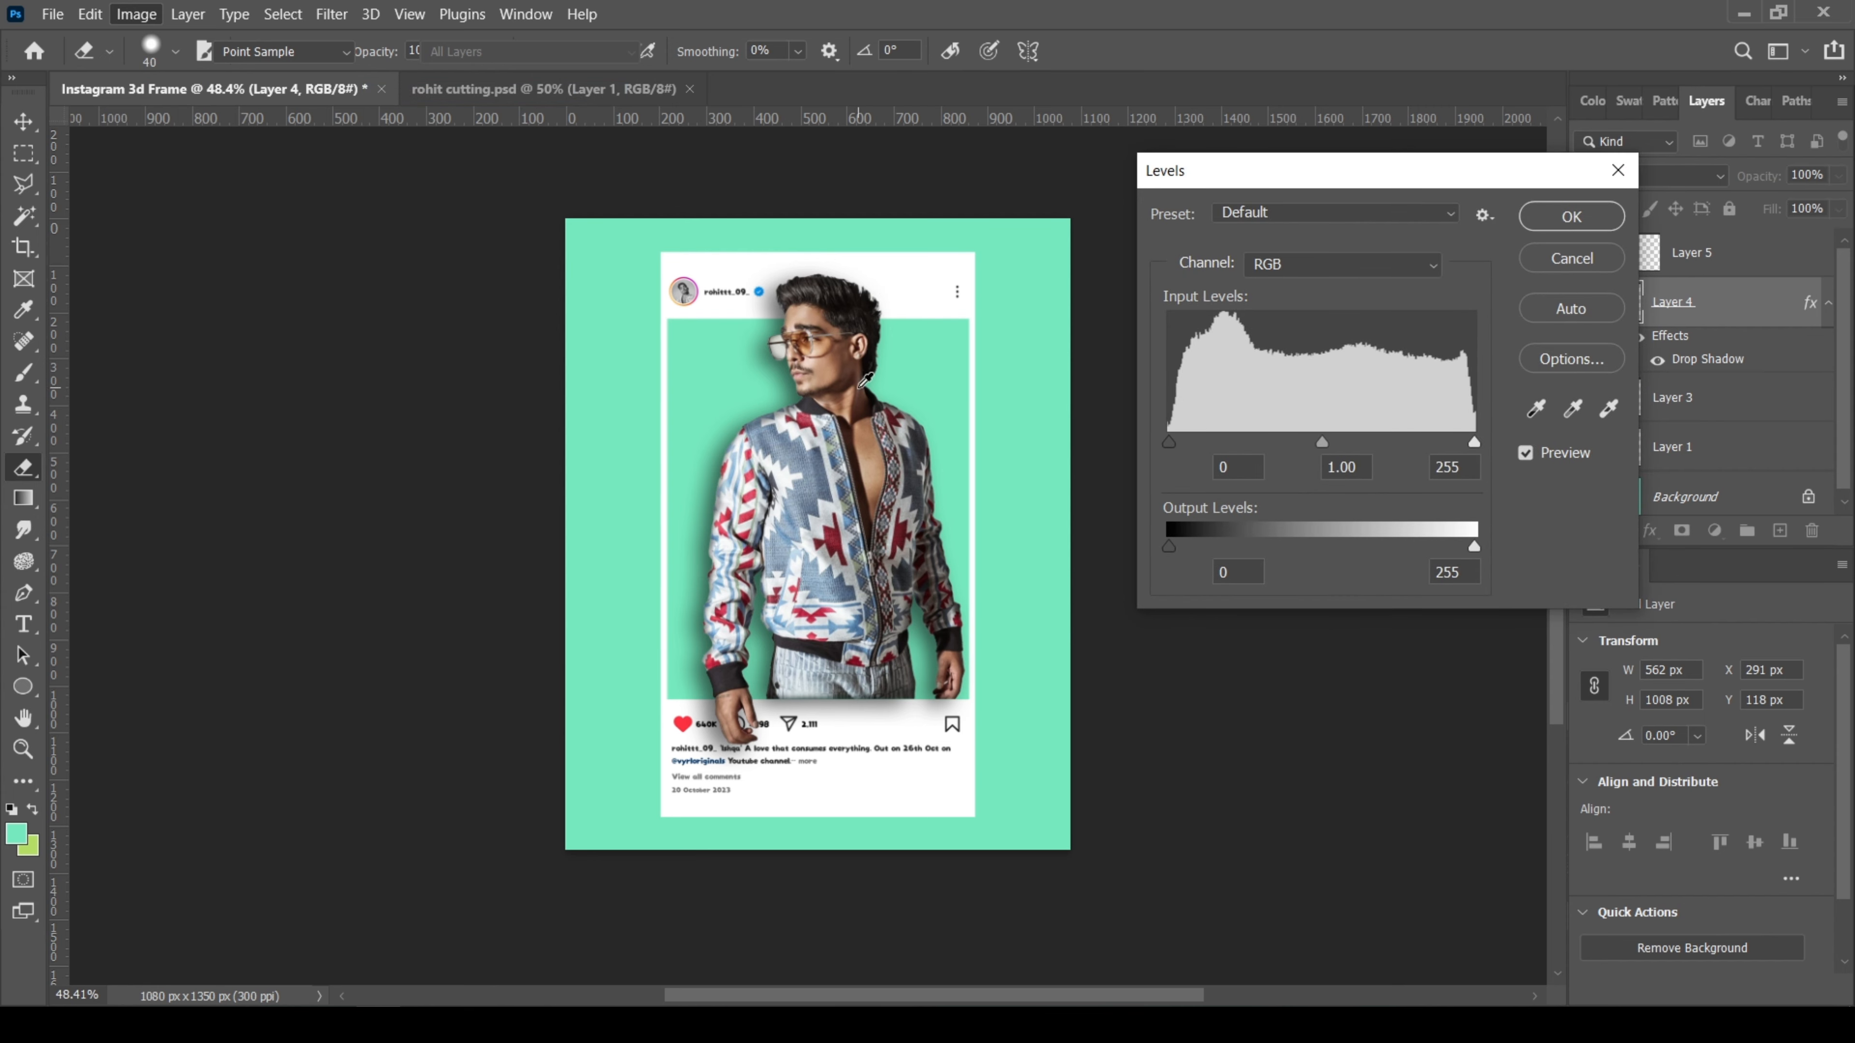
drag(851, 355, 628, 310)
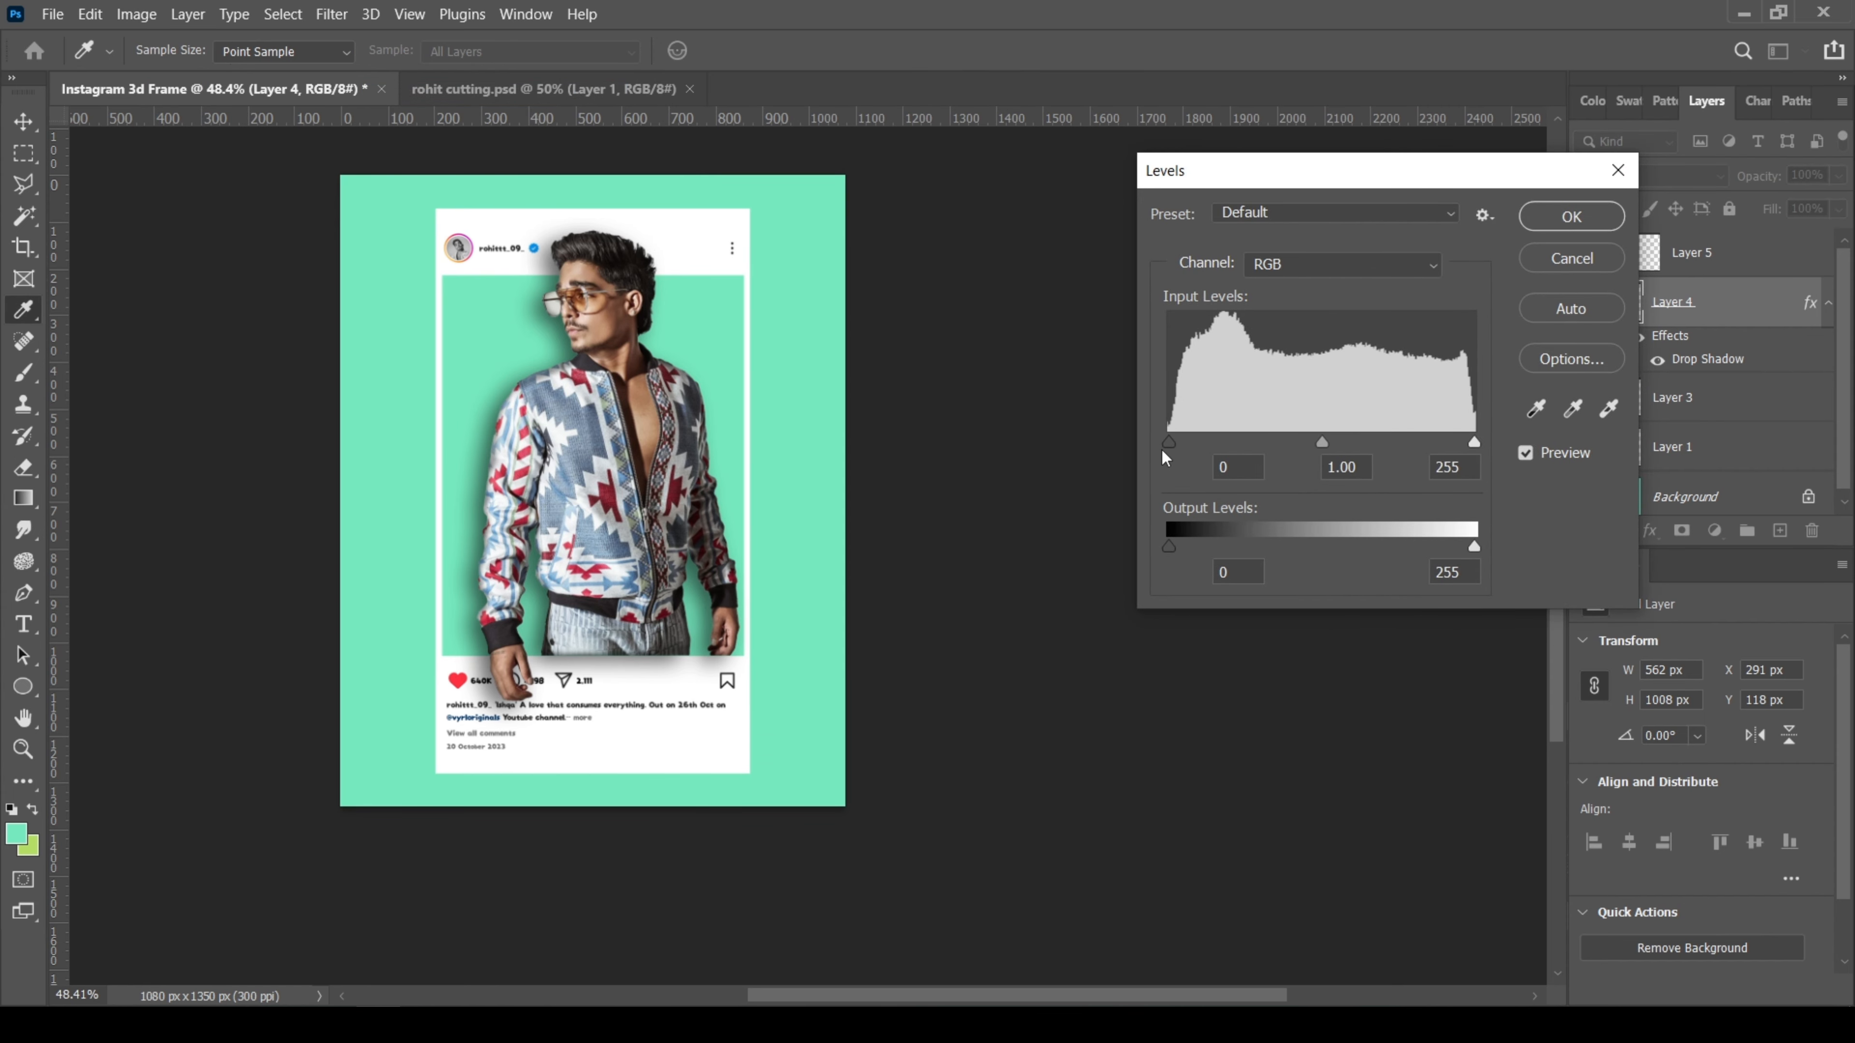
mouse_move(1168, 442)
mouse_down()
mouse_move(1196, 443)
mouse_move(1160, 443)
mouse_up()
mouse_move(1322, 443)
mouse_down()
mouse_move(1285, 445)
mouse_move(1317, 445)
mouse_up()
mouse_move(1472, 444)
mouse_down()
mouse_move(1425, 448)
mouse_move(1455, 449)
mouse_up()
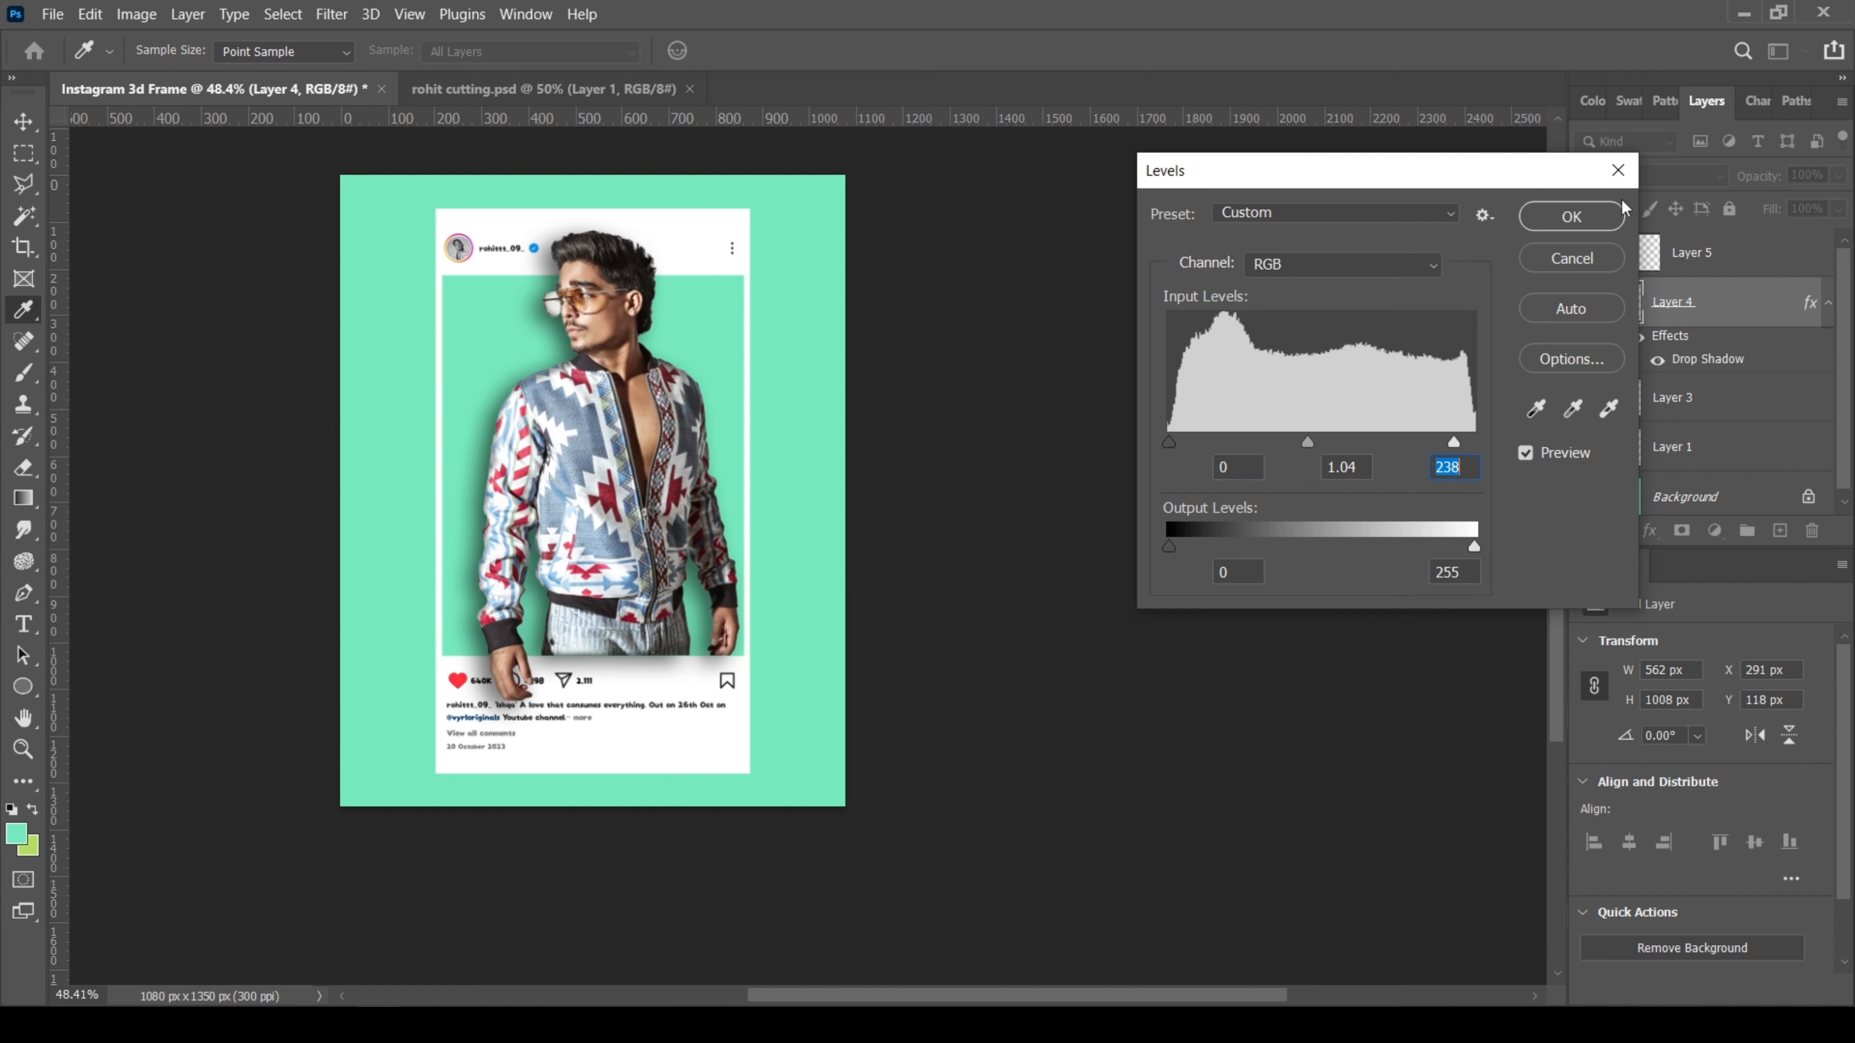
click(1571, 216)
Apply an RGB Curve with shadow and highlight points that gently lifts the shadows
click(137, 14)
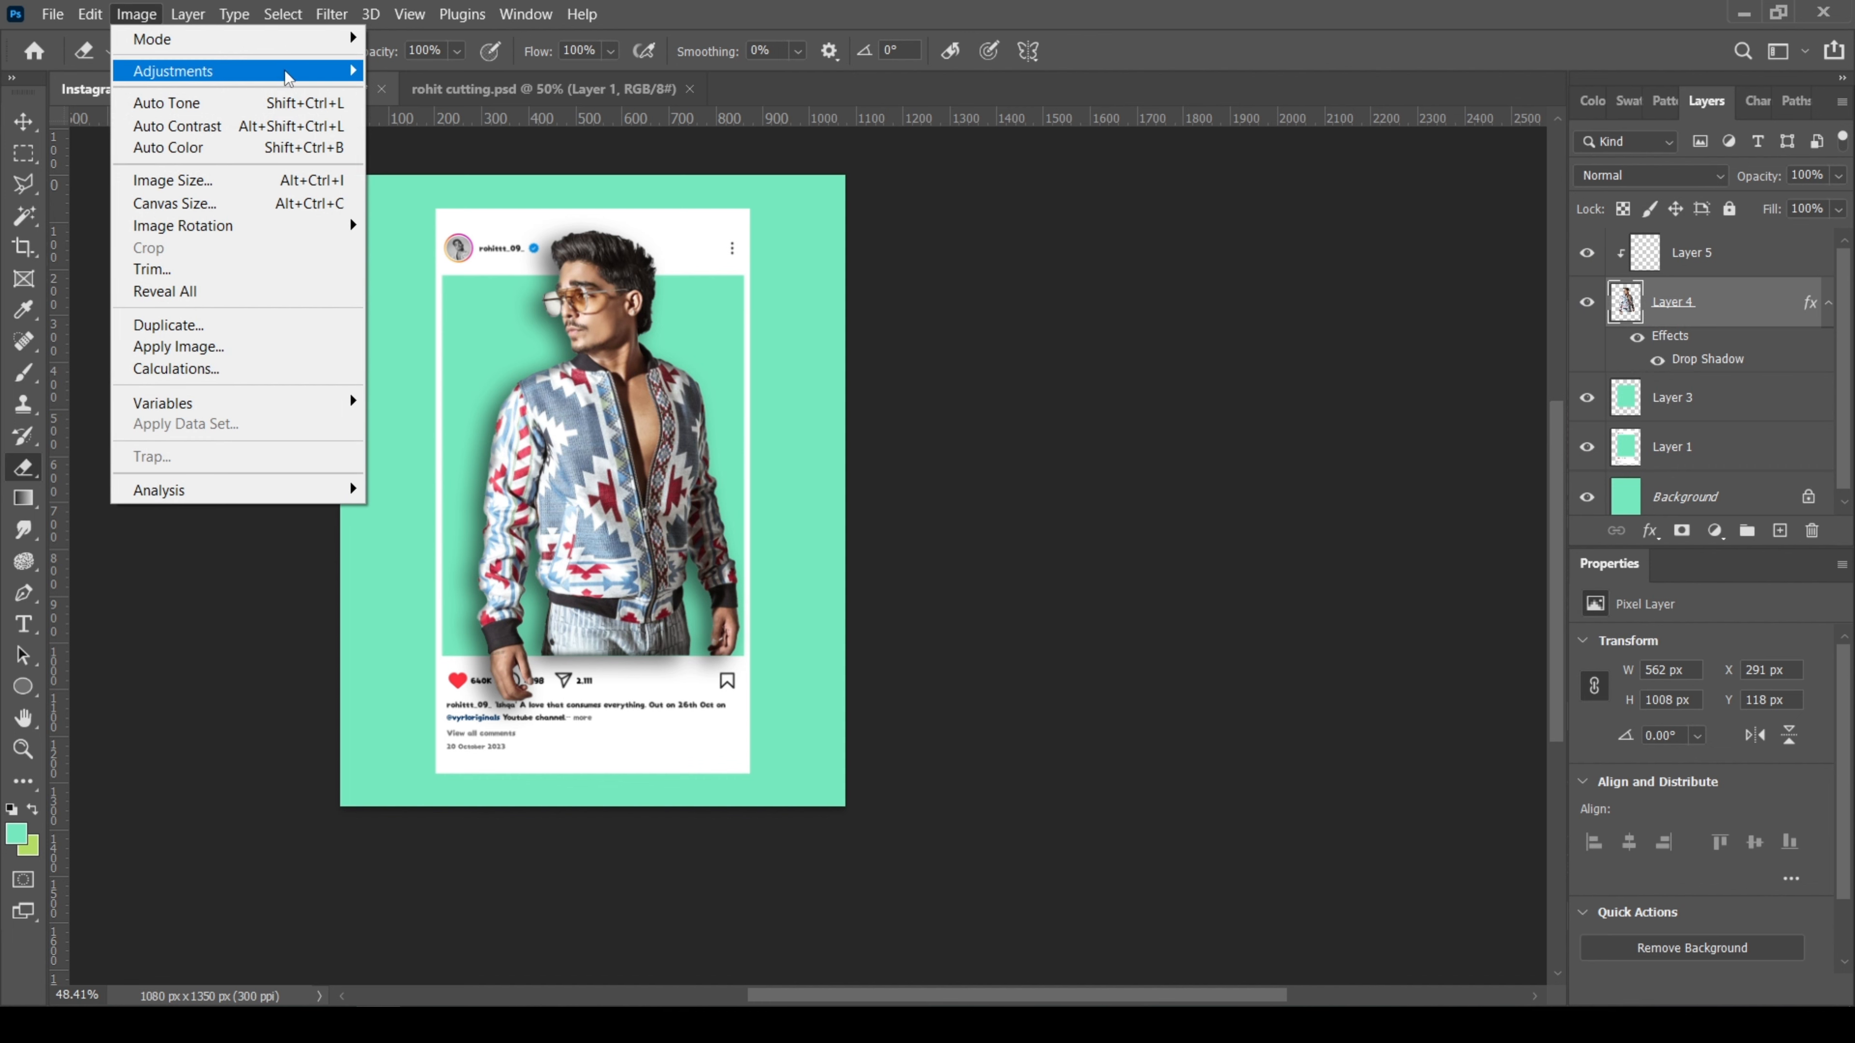
mouse_move(288, 77)
click(439, 113)
drag(1028, 139, 1500, 242)
mouse_move(1331, 428)
mouse_down()
mouse_move(1347, 446)
mouse_move(1339, 422)
mouse_up()
mouse_move(1168, 583)
mouse_down()
mouse_move(1183, 605)
mouse_move(1181, 569)
mouse_move(1262, 530)
mouse_move(1188, 581)
mouse_move(1181, 566)
mouse_up()
key(Delete)
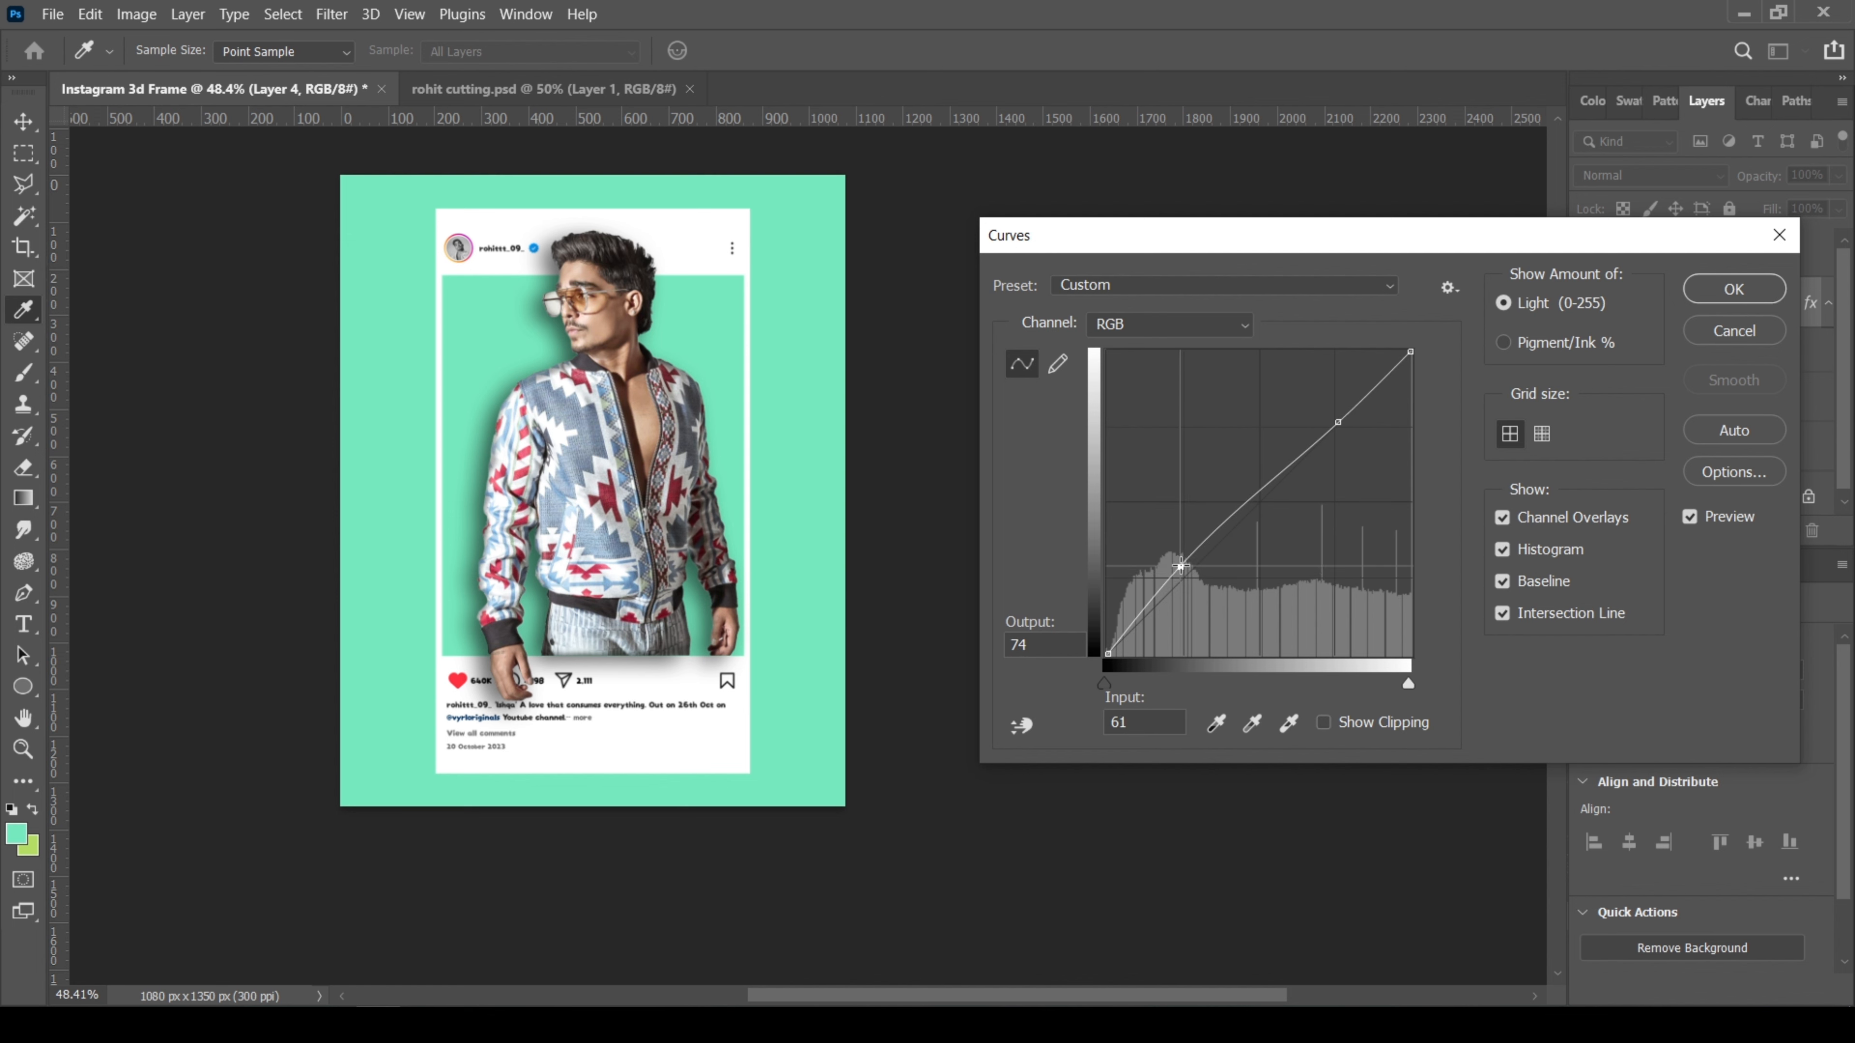
mouse_move(1342, 422)
mouse_down()
mouse_move(1346, 512)
mouse_move(1334, 429)
mouse_up()
click(1733, 289)
Dismiss the adjustments menu unused and select the Background layer
click(137, 14)
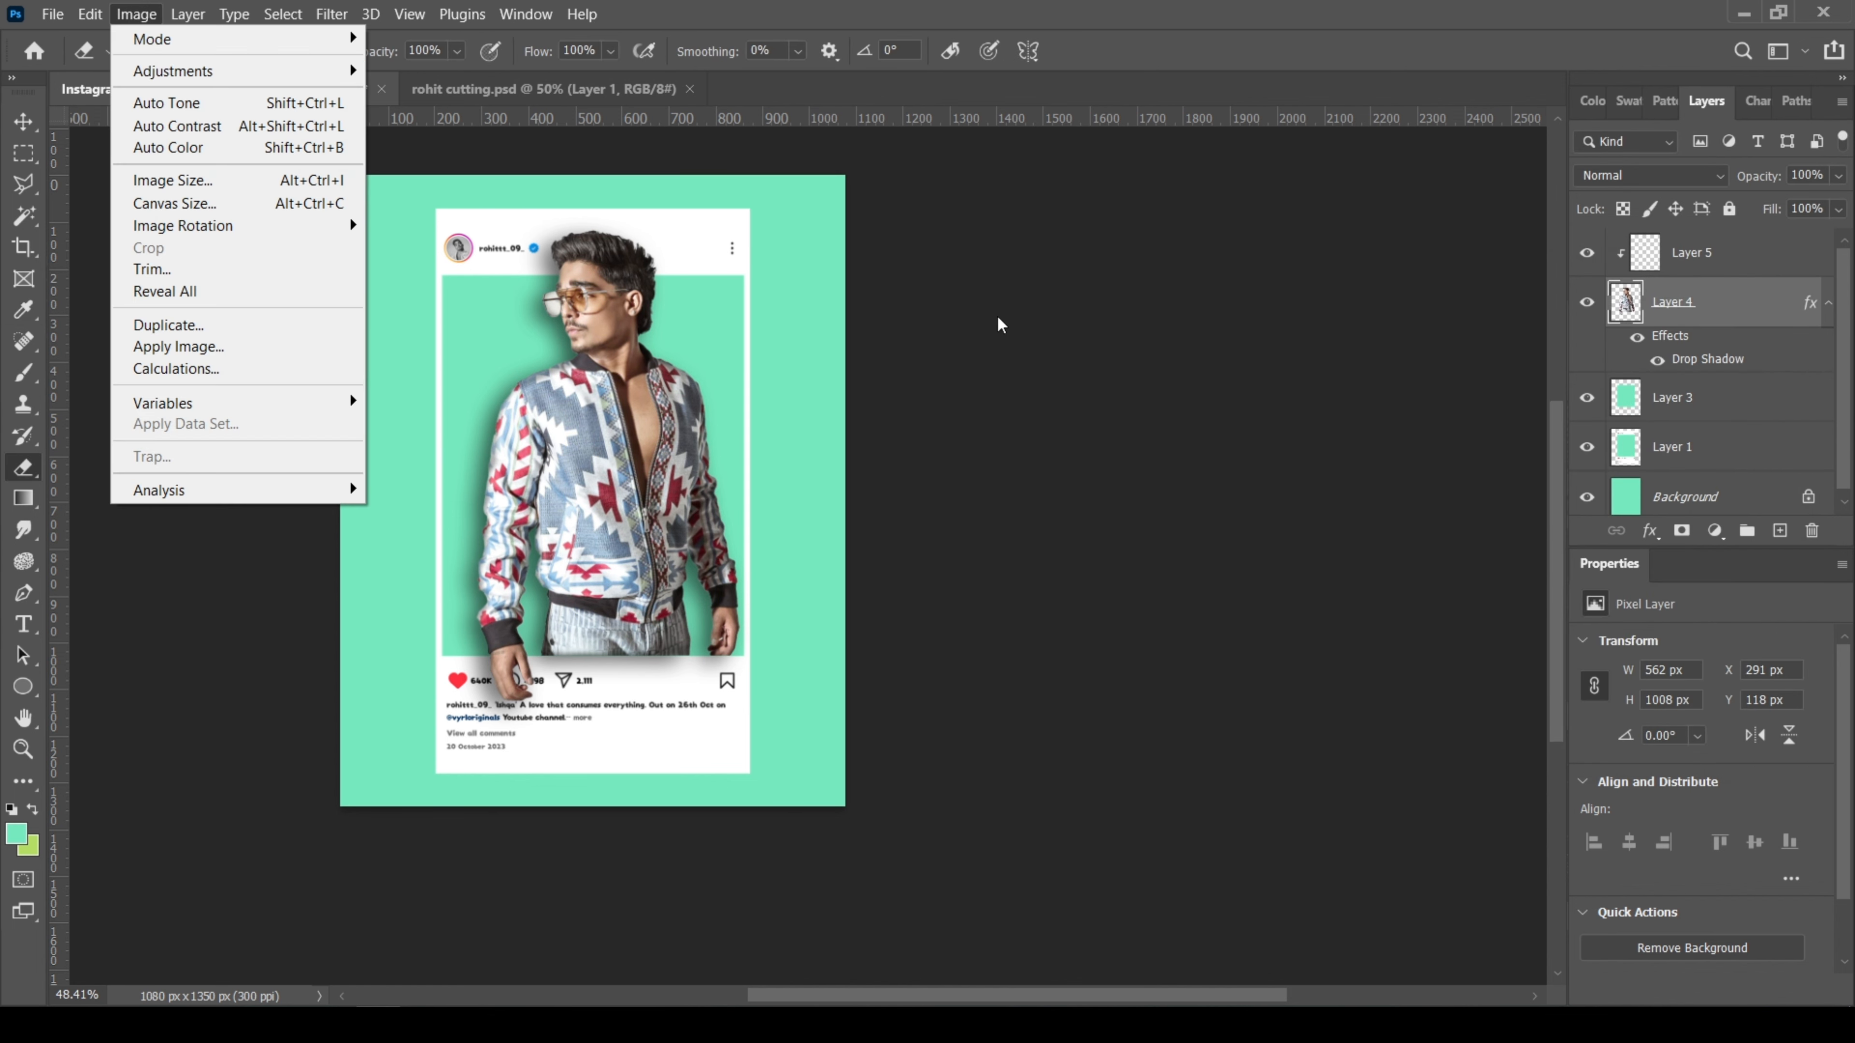
click(1001, 323)
drag(656, 379, 873, 389)
click(1742, 500)
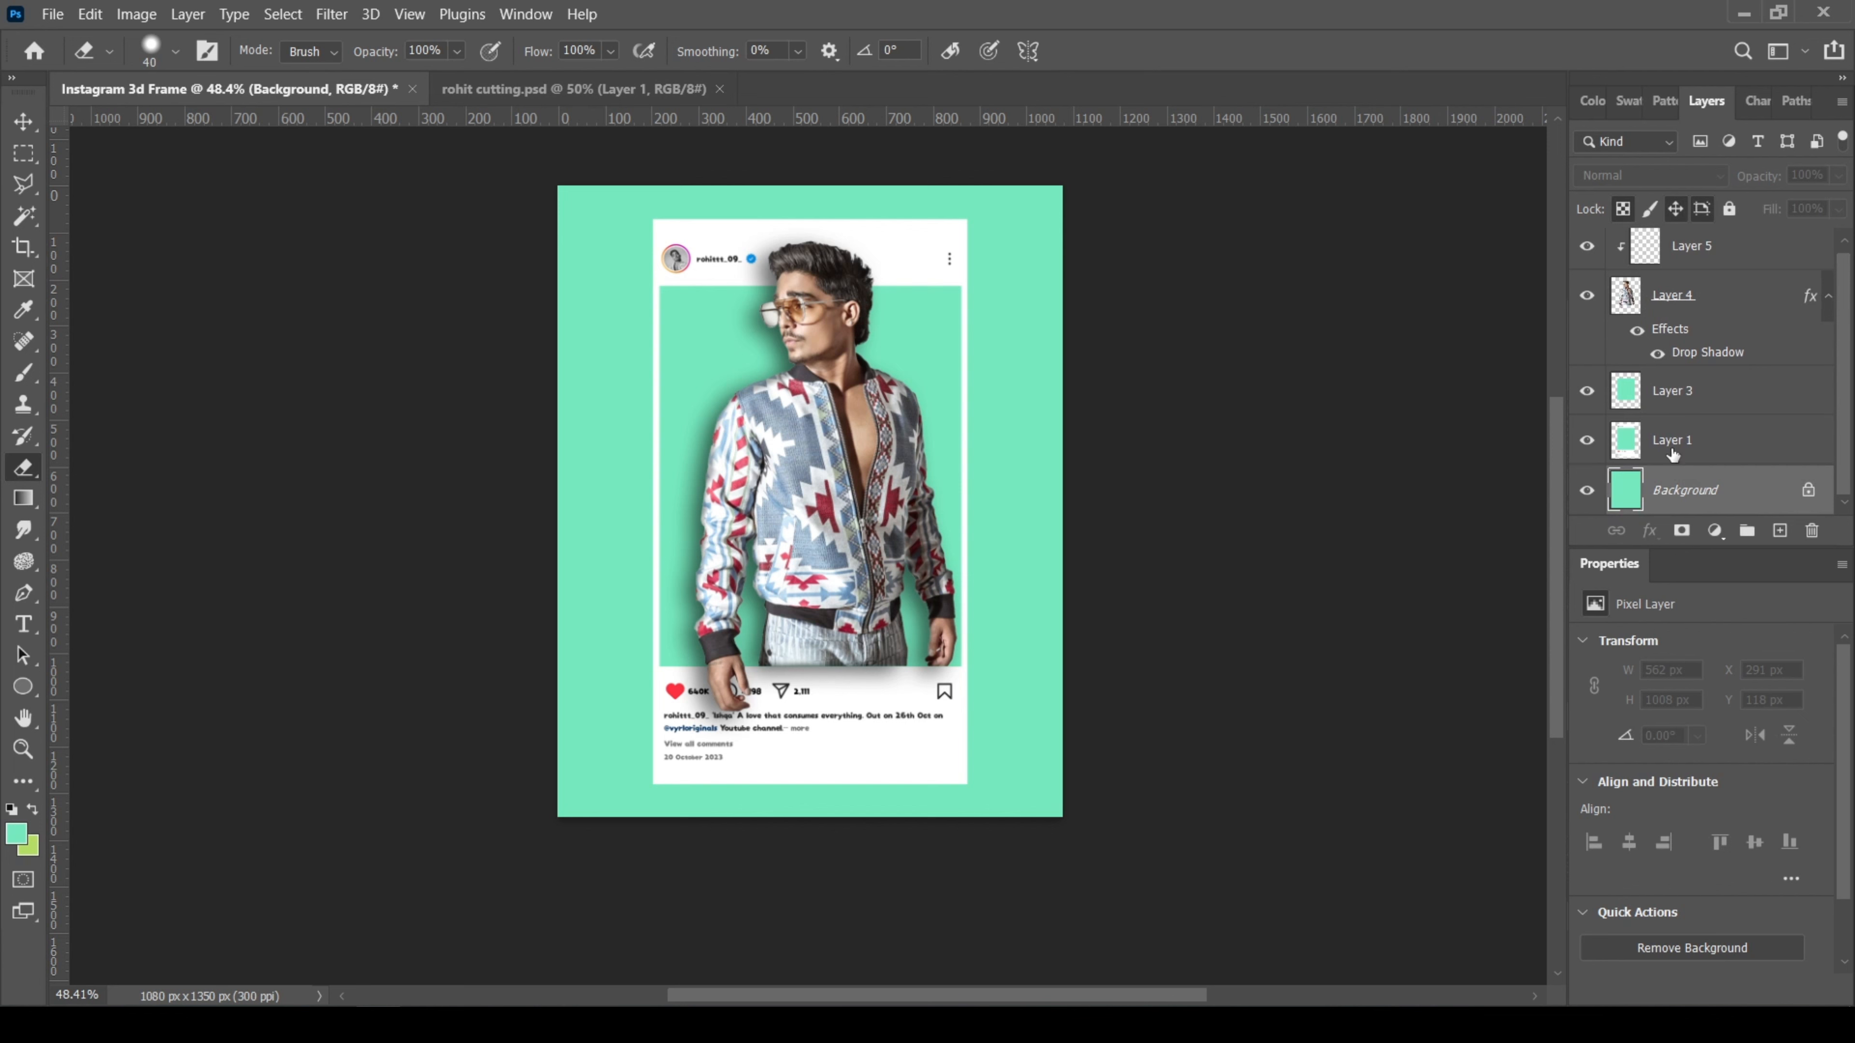
Merge all layers into one and apply a Color Balance of −13/−2/−9
shift+click(1710, 253)
key(ctrl+e)
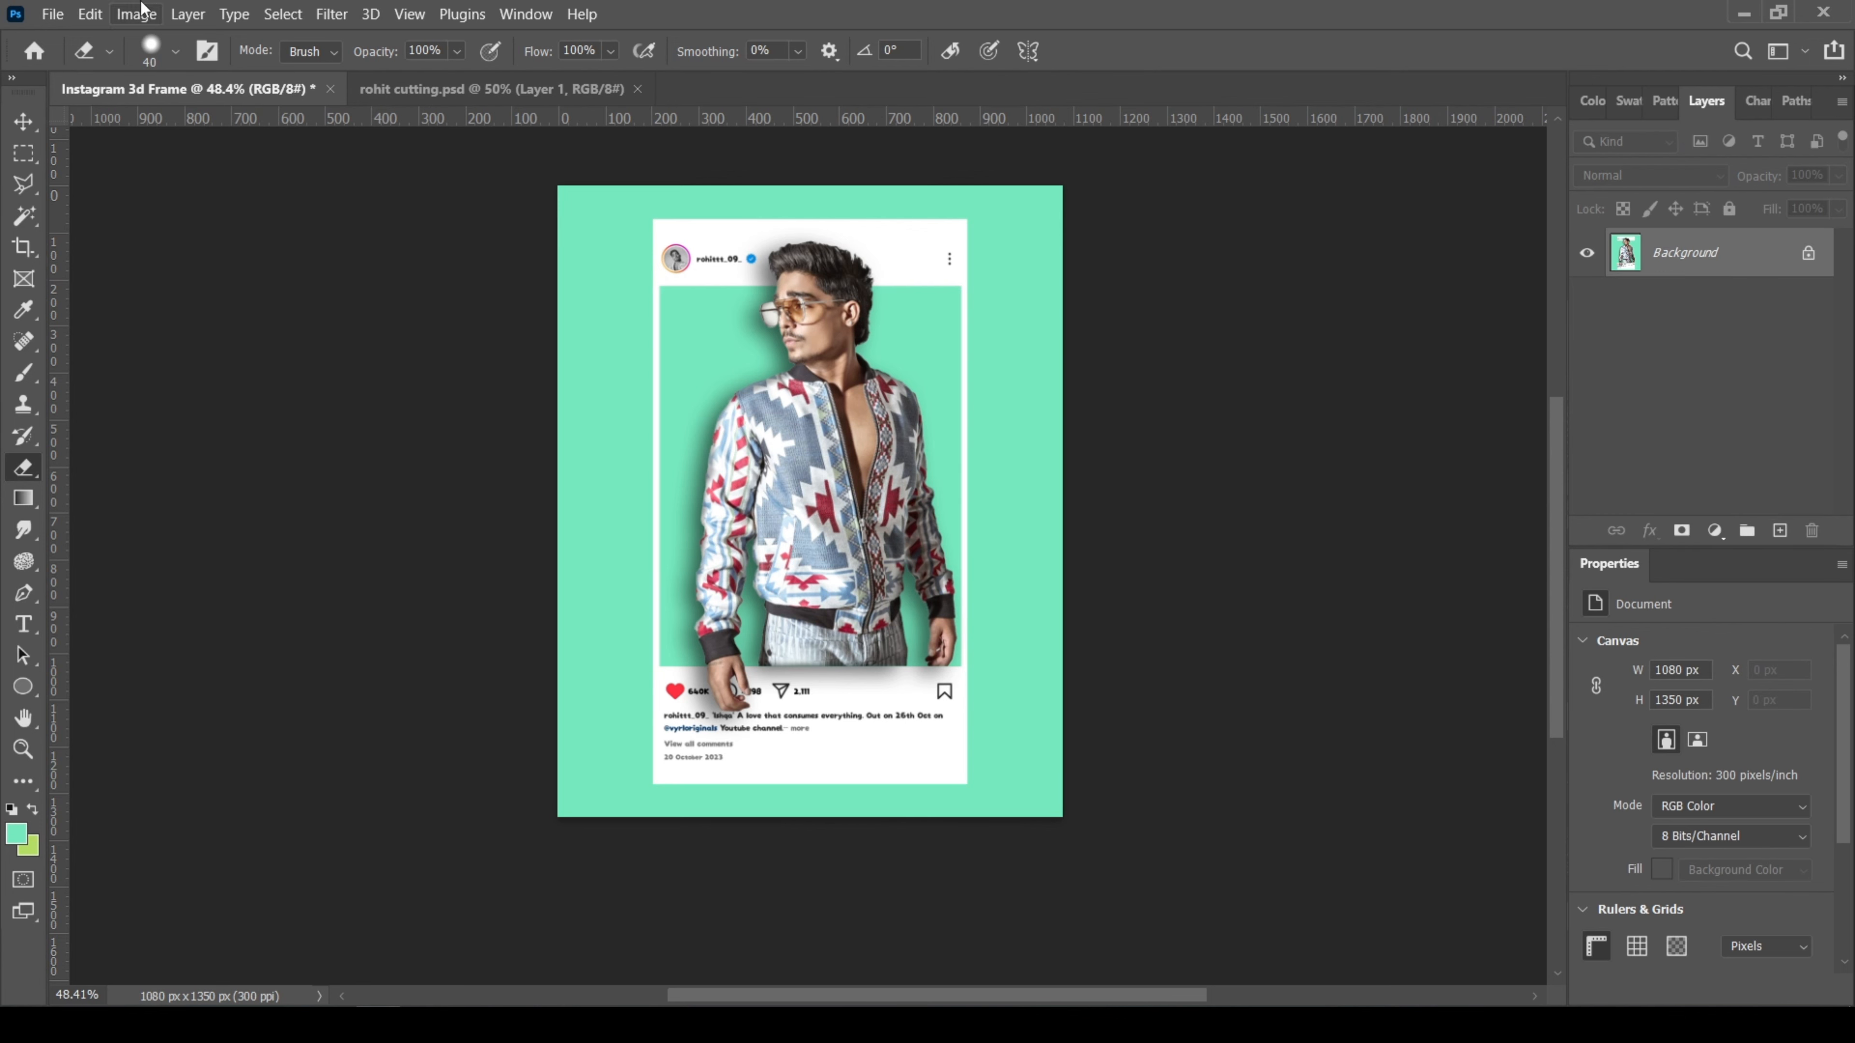
click(137, 14)
mouse_move(250, 79)
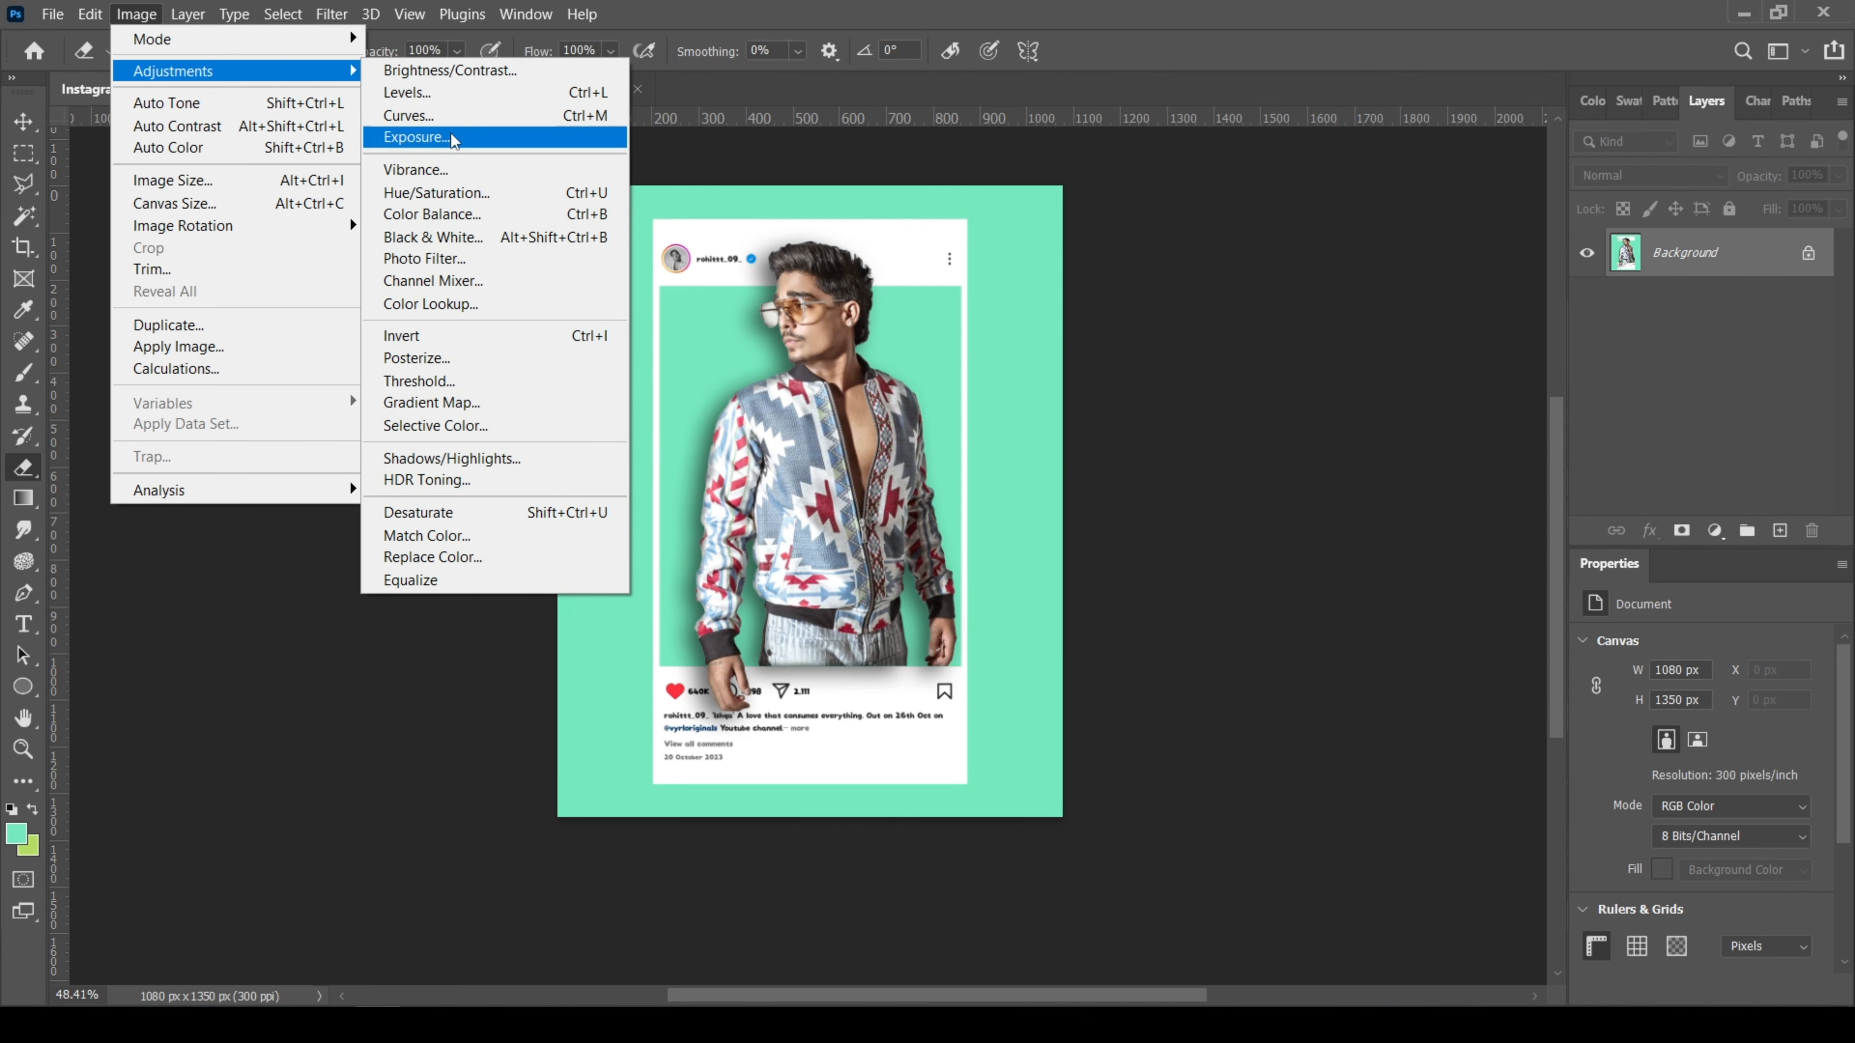
click(462, 219)
drag(982, 381, 925, 371)
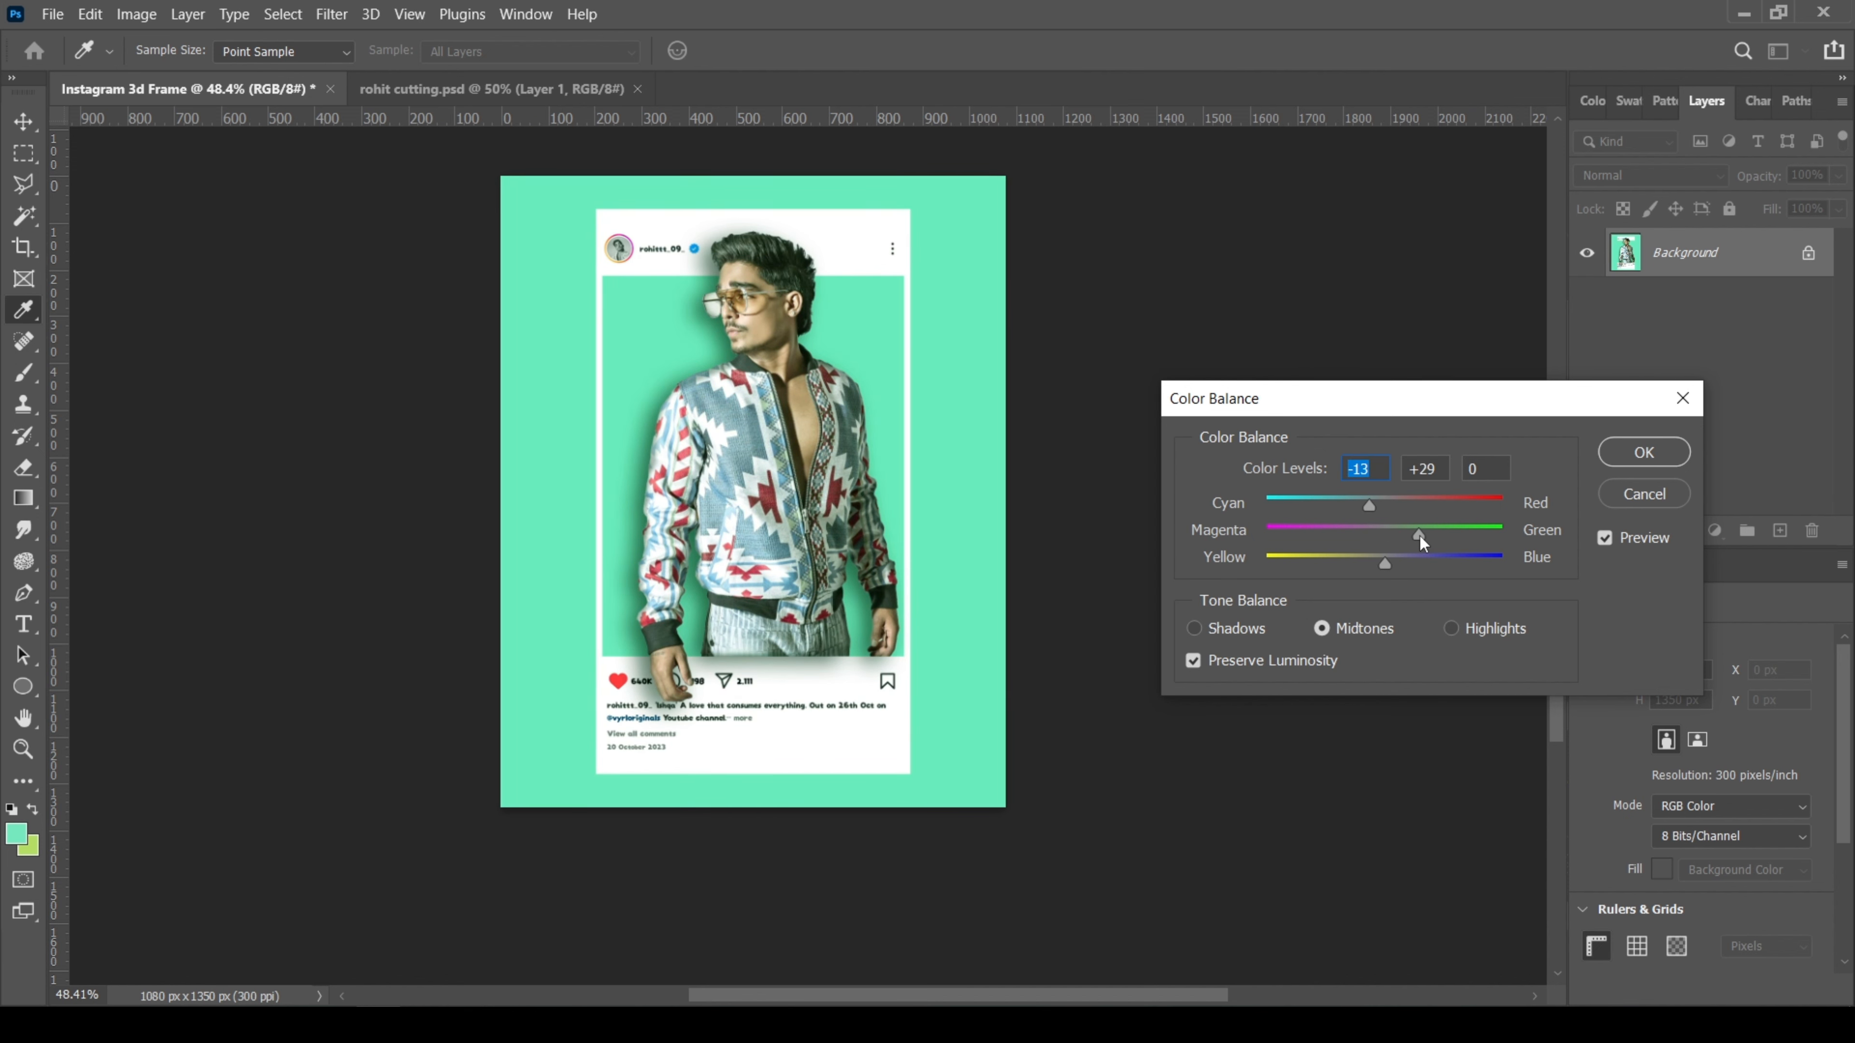
drag(1390, 538, 1380, 542)
drag(1384, 562, 1374, 574)
click(1643, 452)
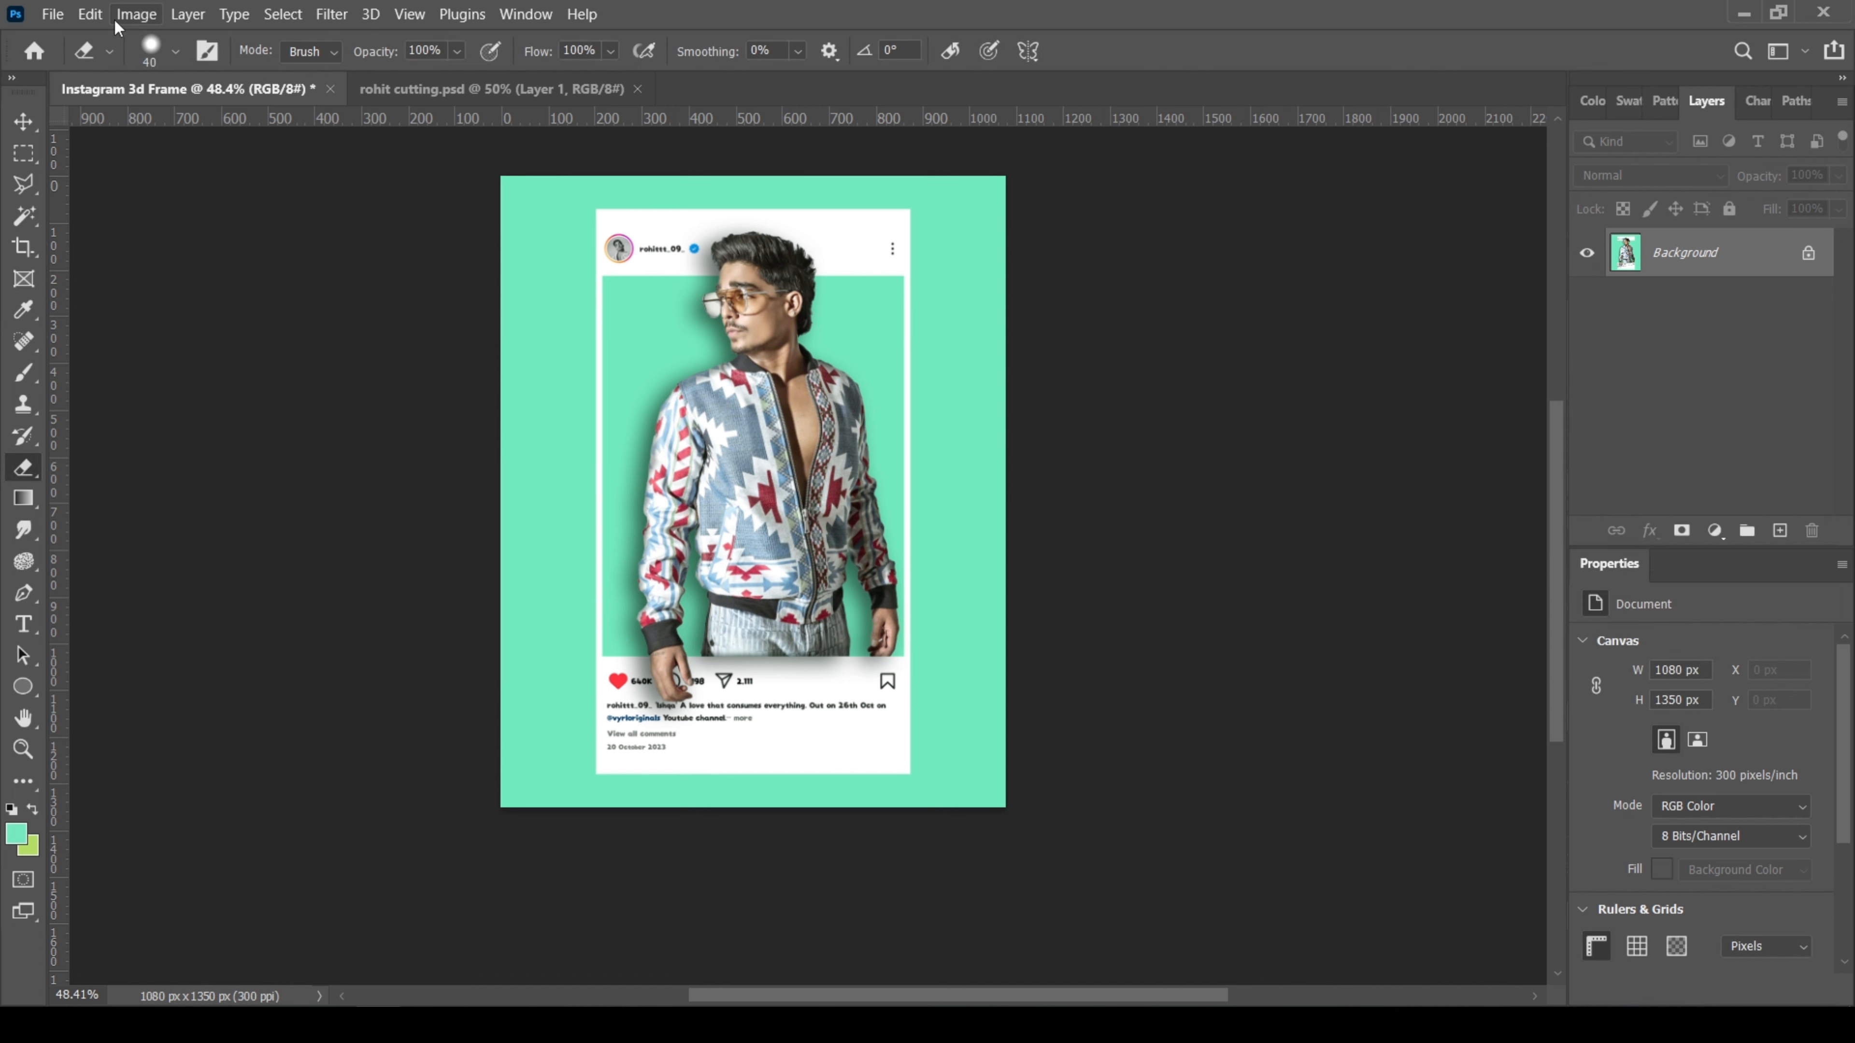
Apply Hue/Saturation with Hue −14 and Saturation +2 to green the backdrop
click(137, 14)
mouse_move(219, 71)
click(540, 187)
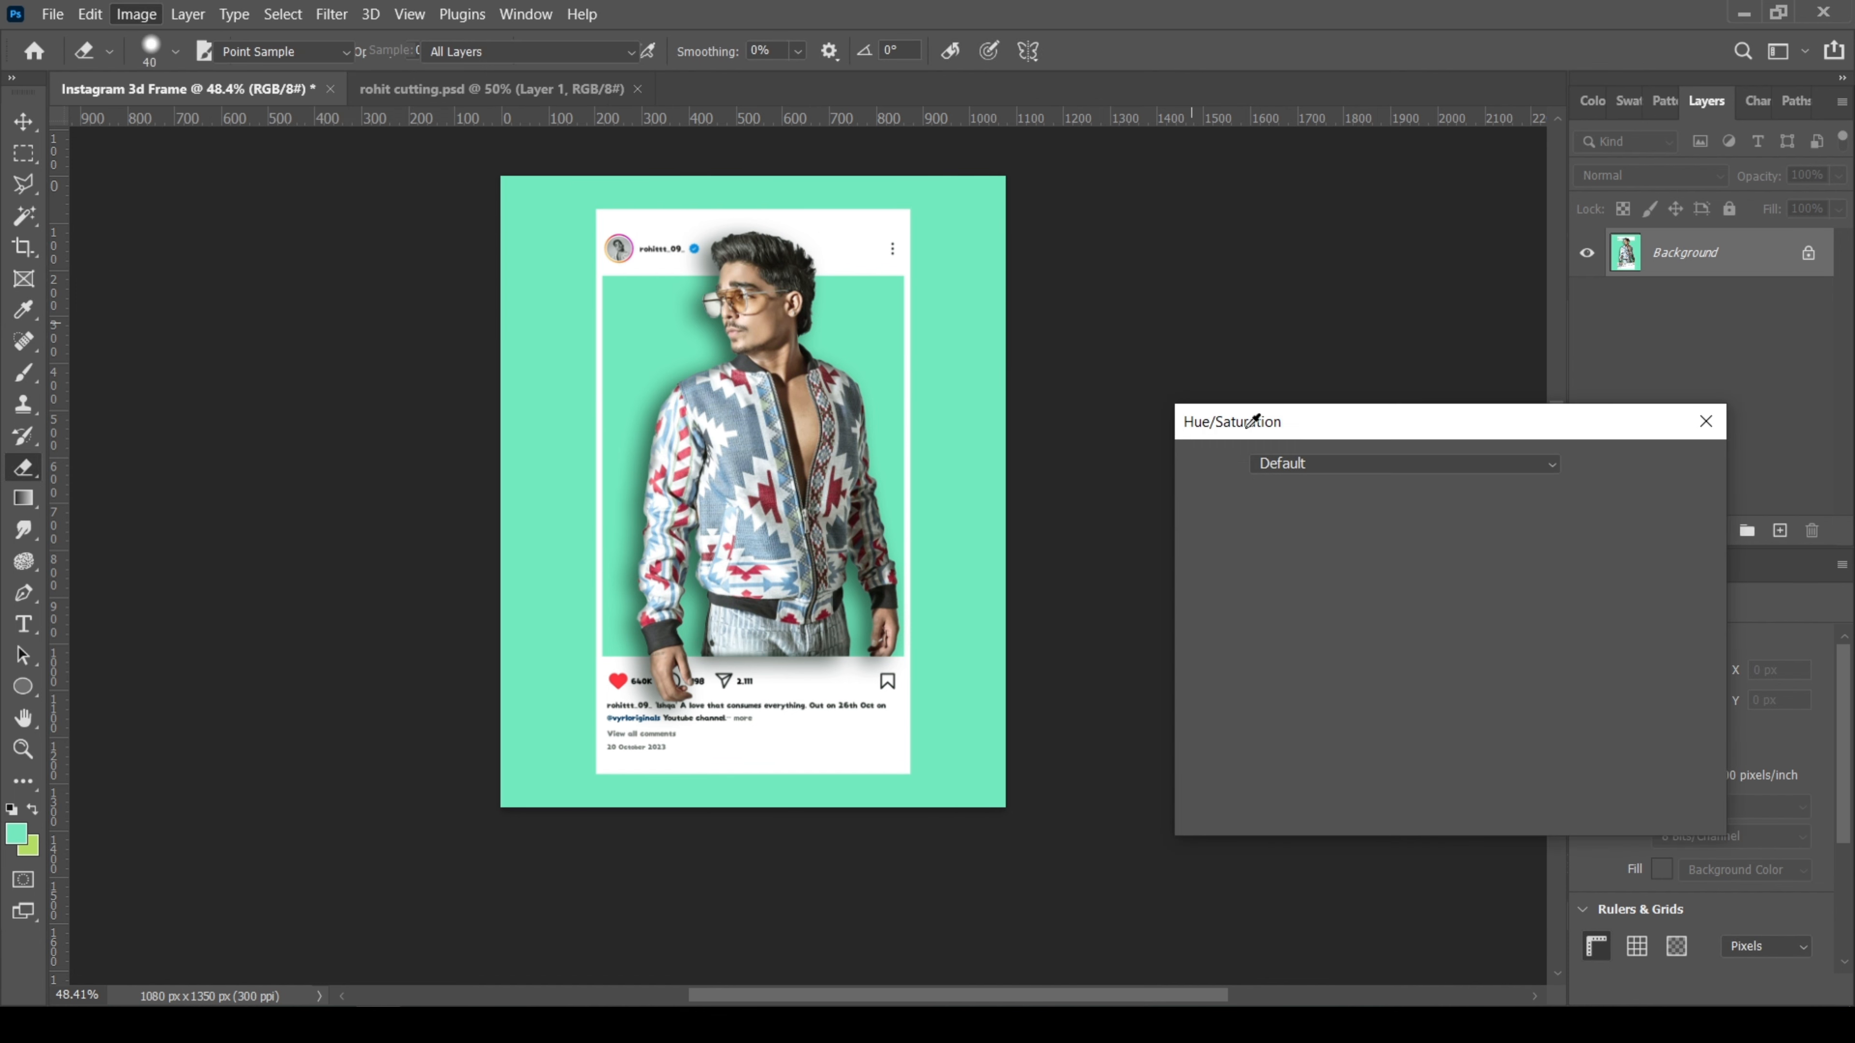
drag(1388, 597, 1395, 719)
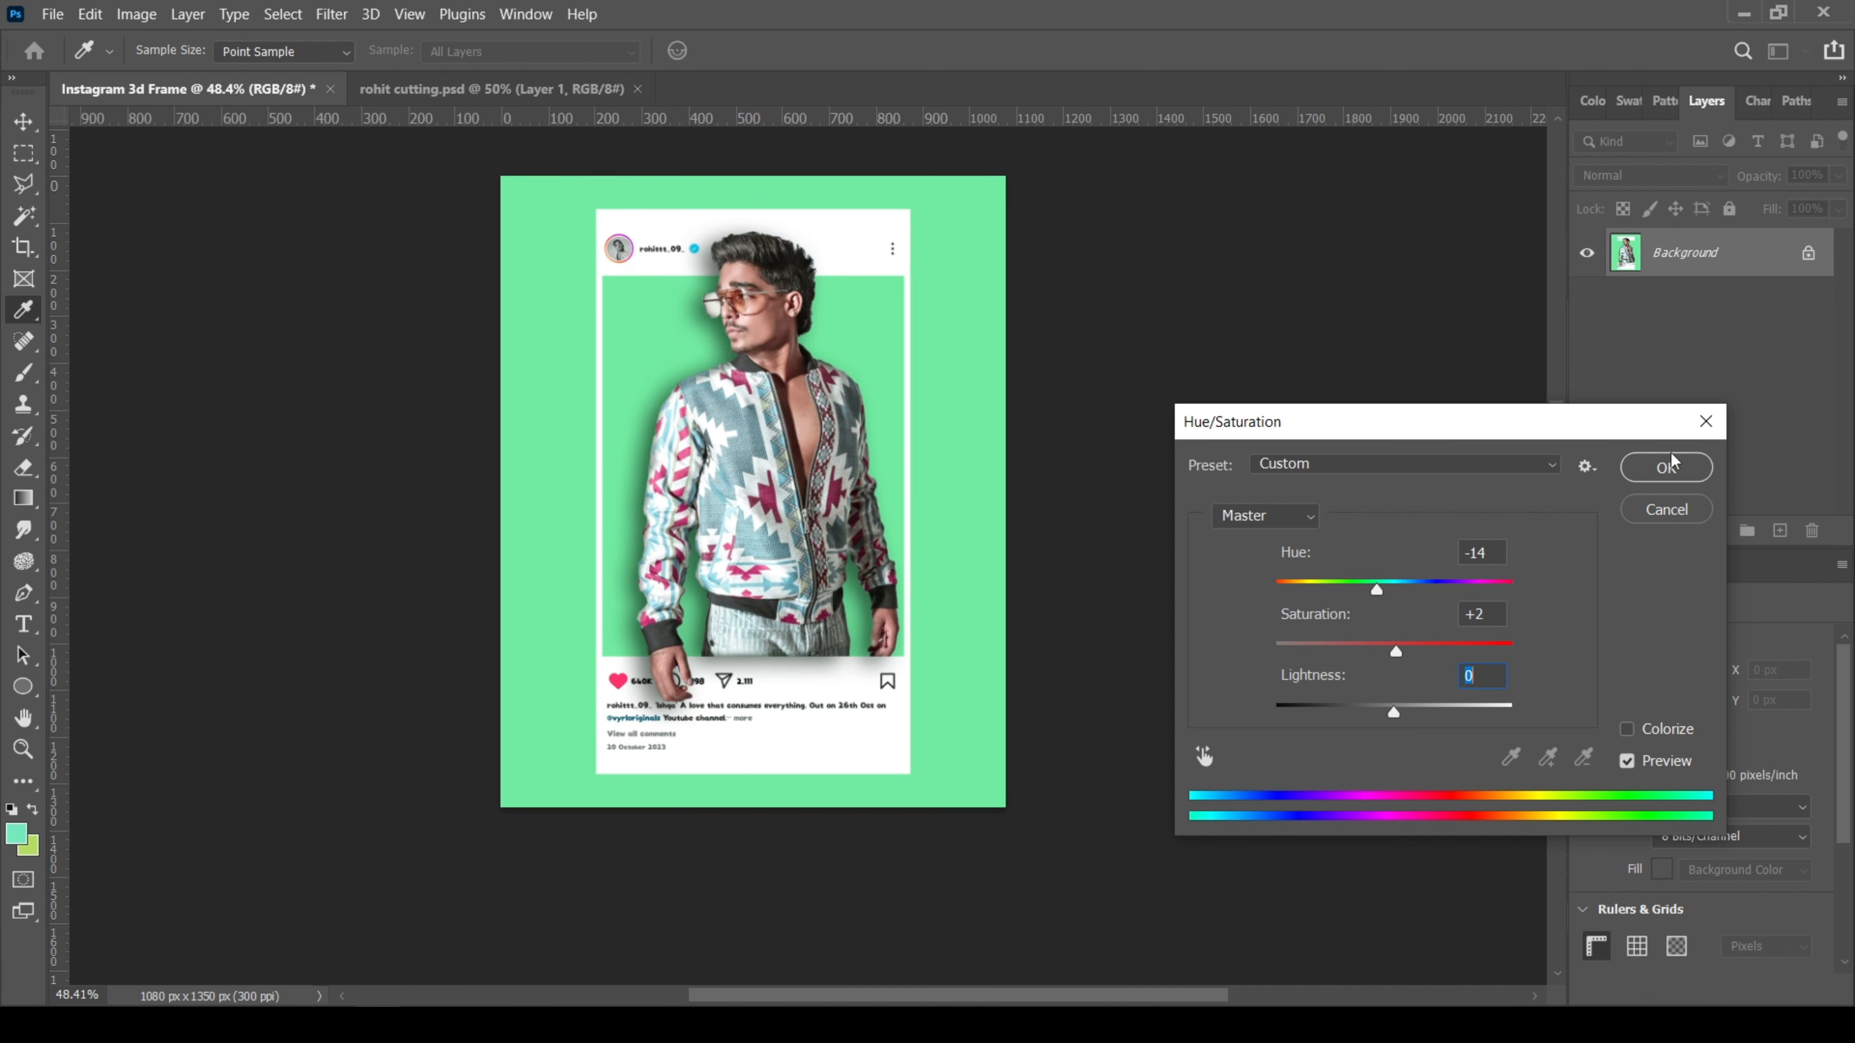
click(1666, 467)
Apply an RGB Curve mapping input 199 to output 179 to darken the poster
key(e)
click(129, 14)
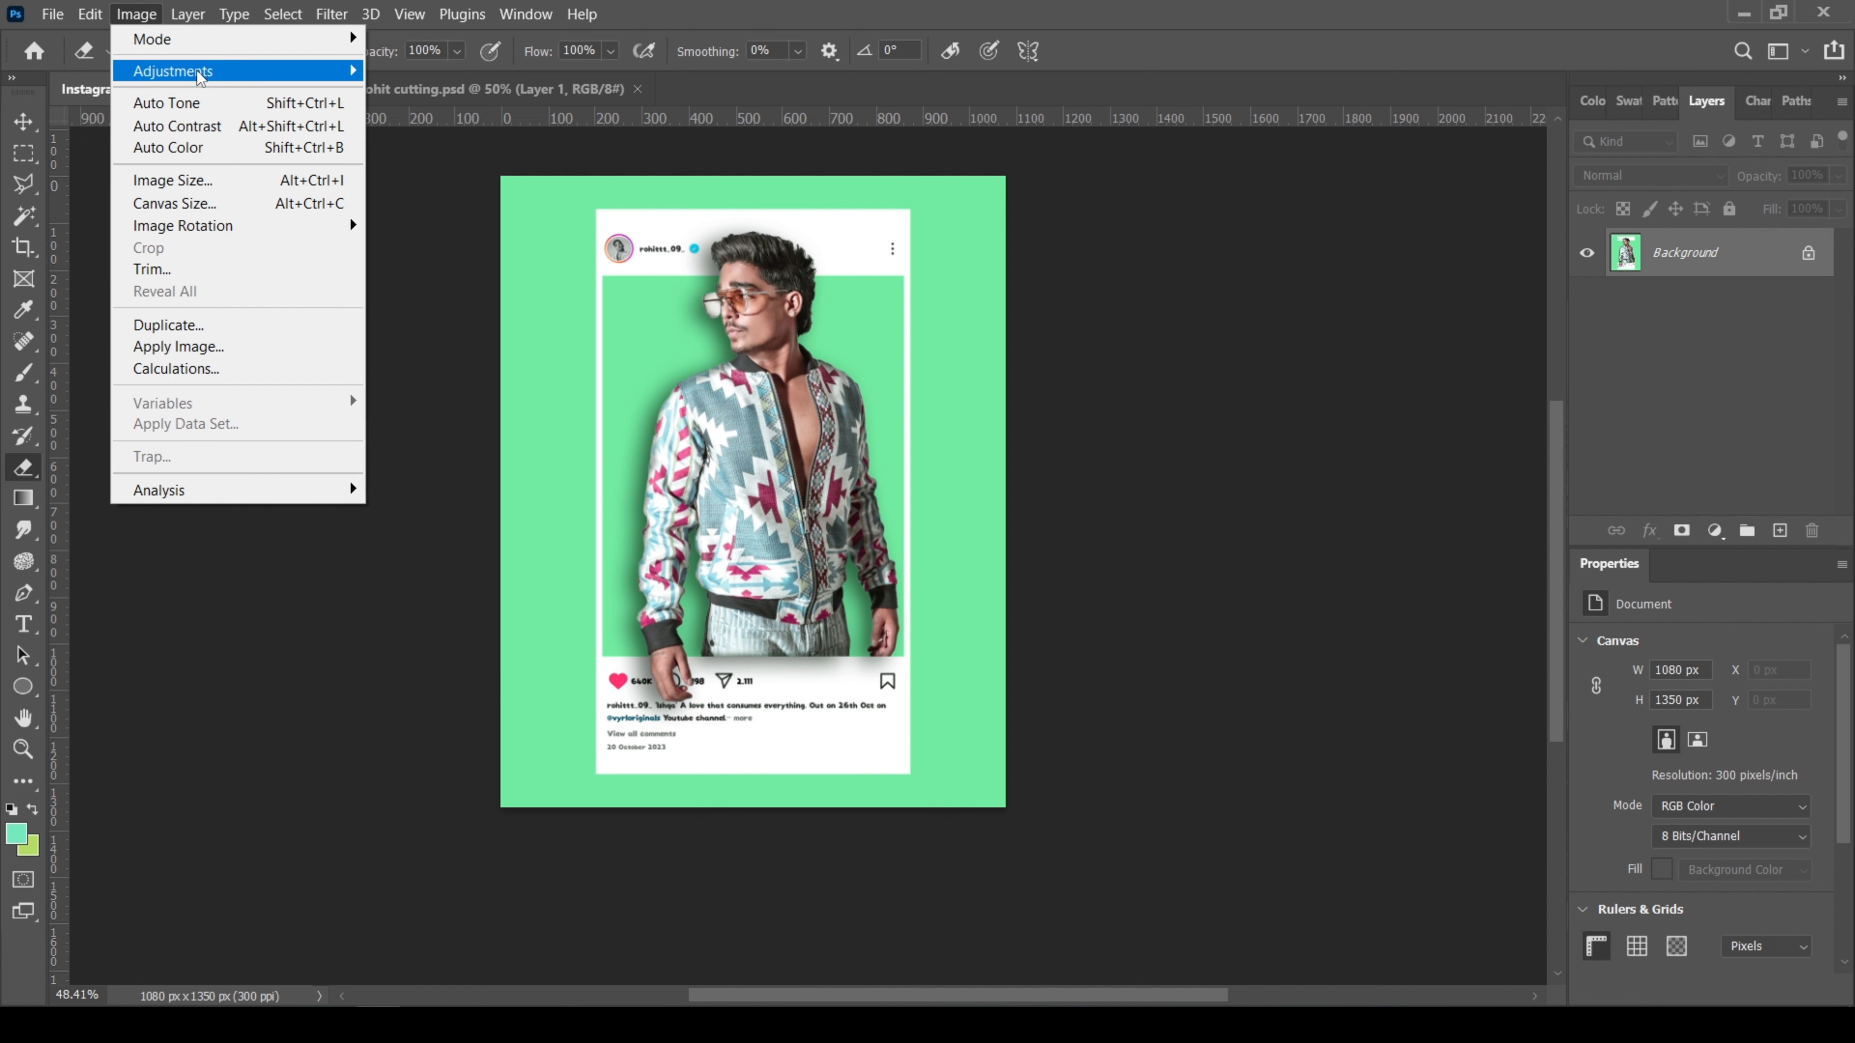
mouse_move(197, 72)
click(470, 108)
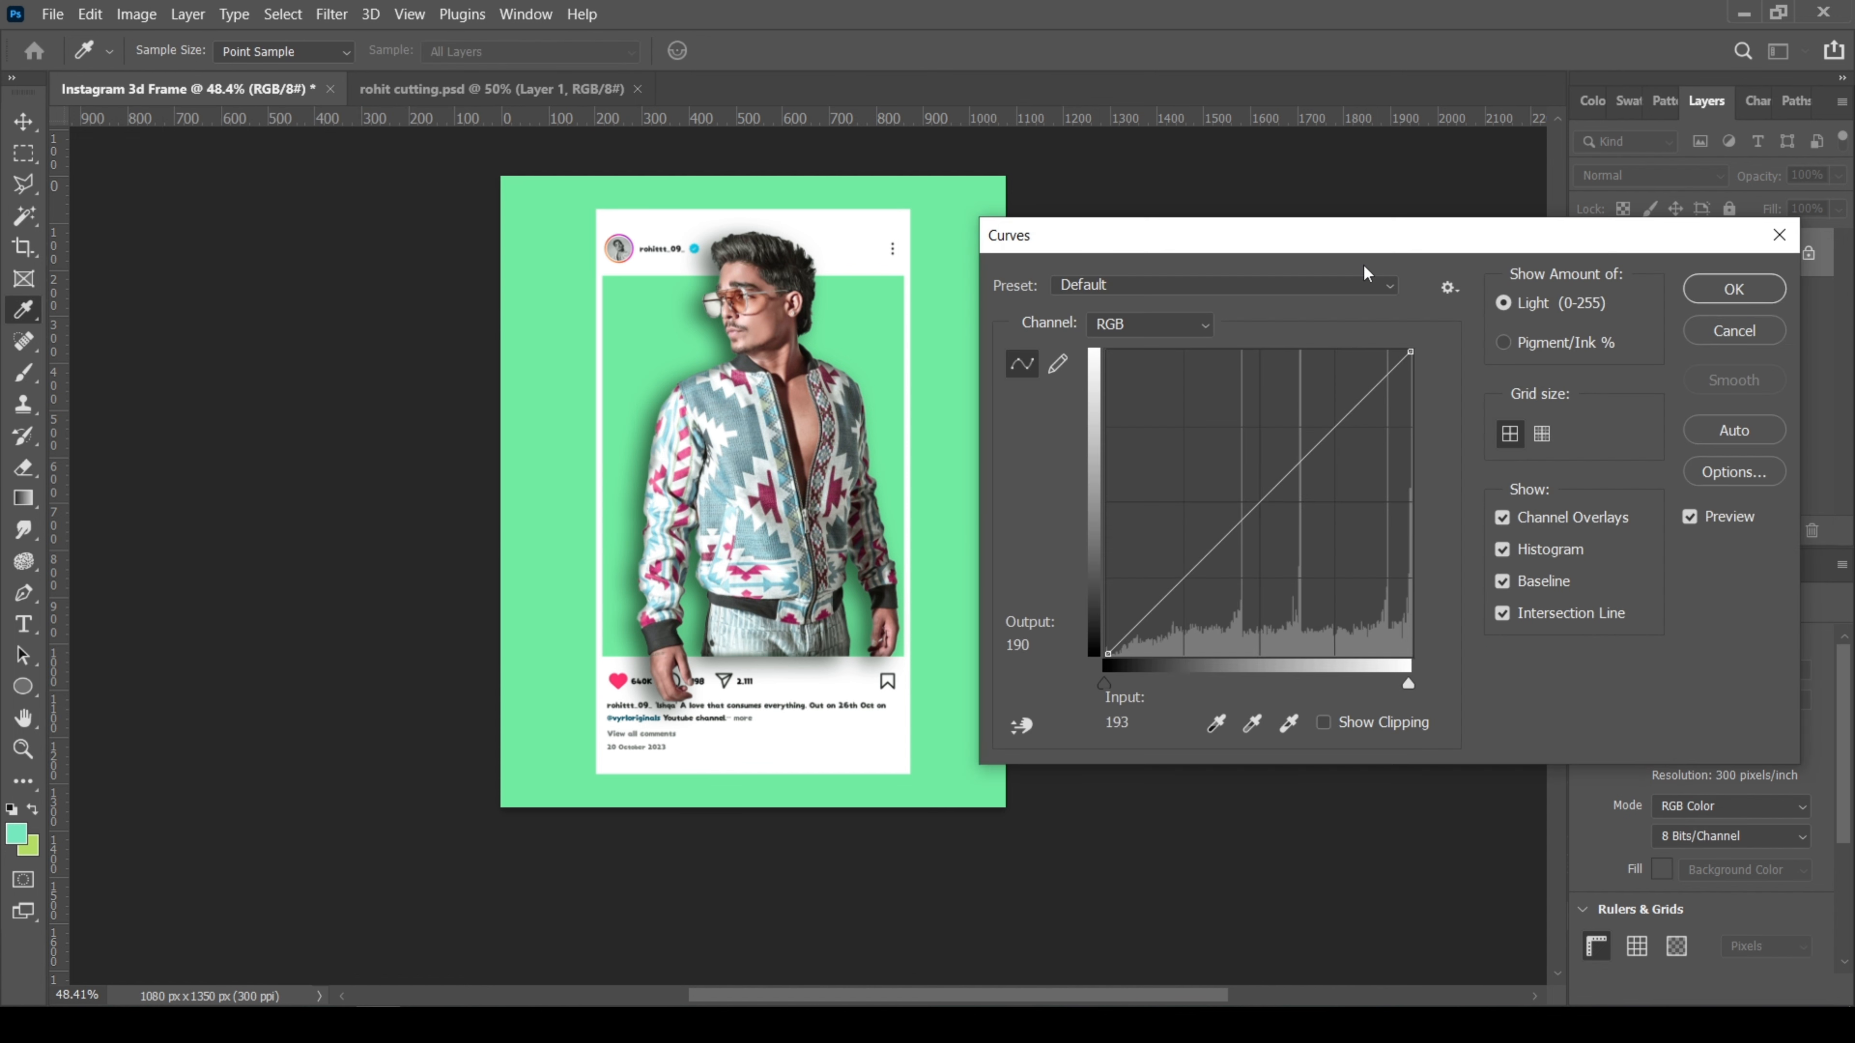
drag(1414, 237, 1430, 210)
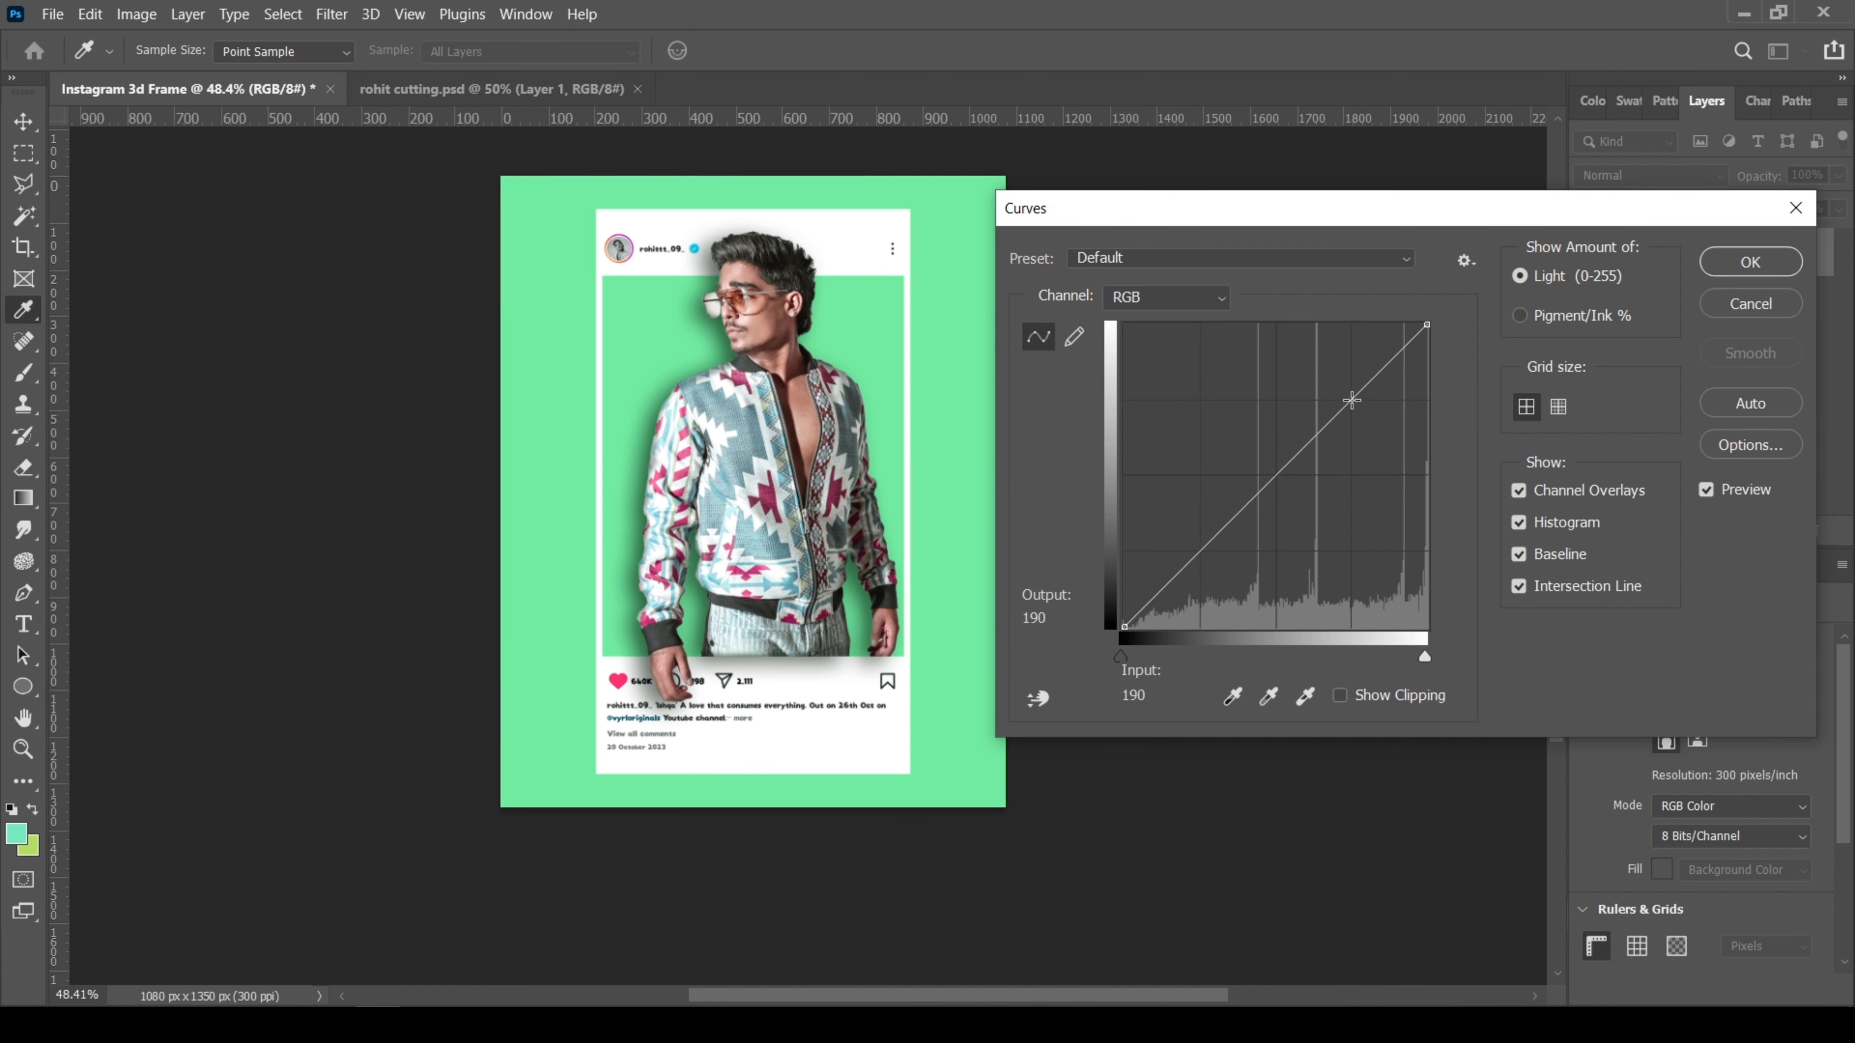
drag(1351, 399, 1349, 398)
drag(1195, 555, 1204, 553)
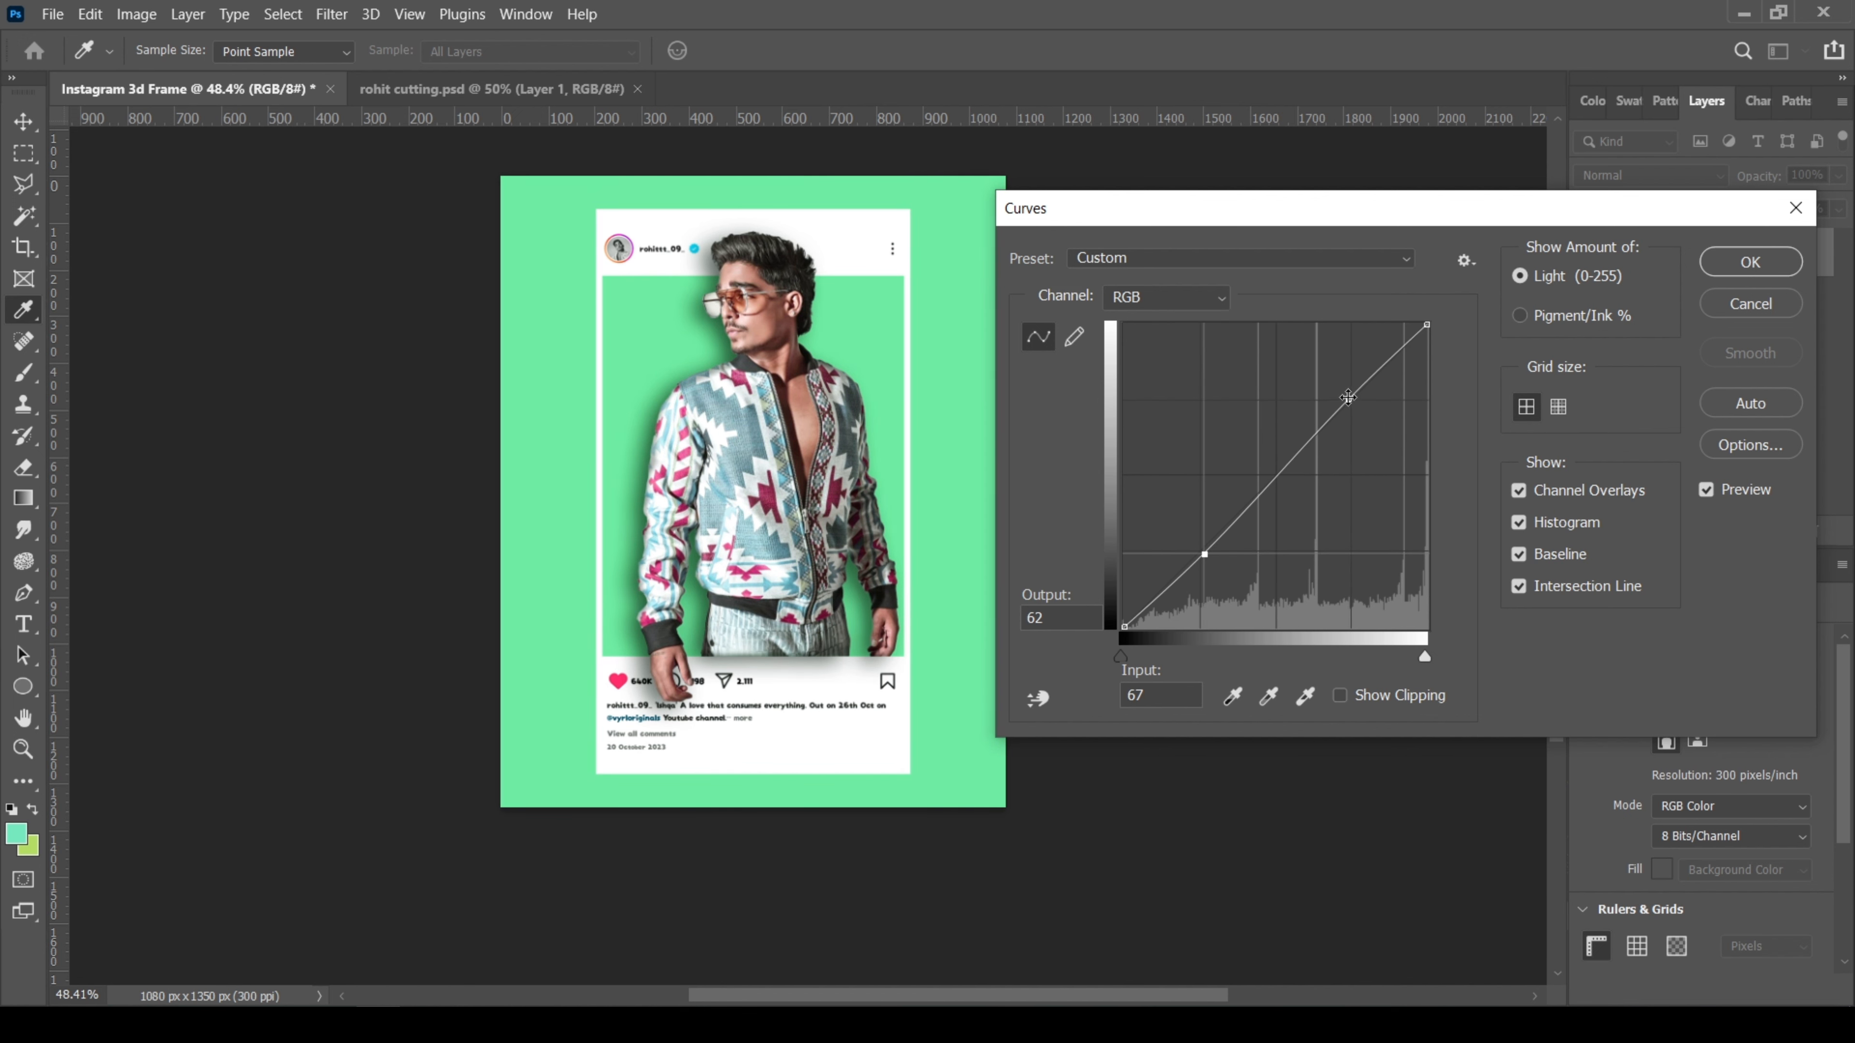
drag(1348, 397, 1353, 414)
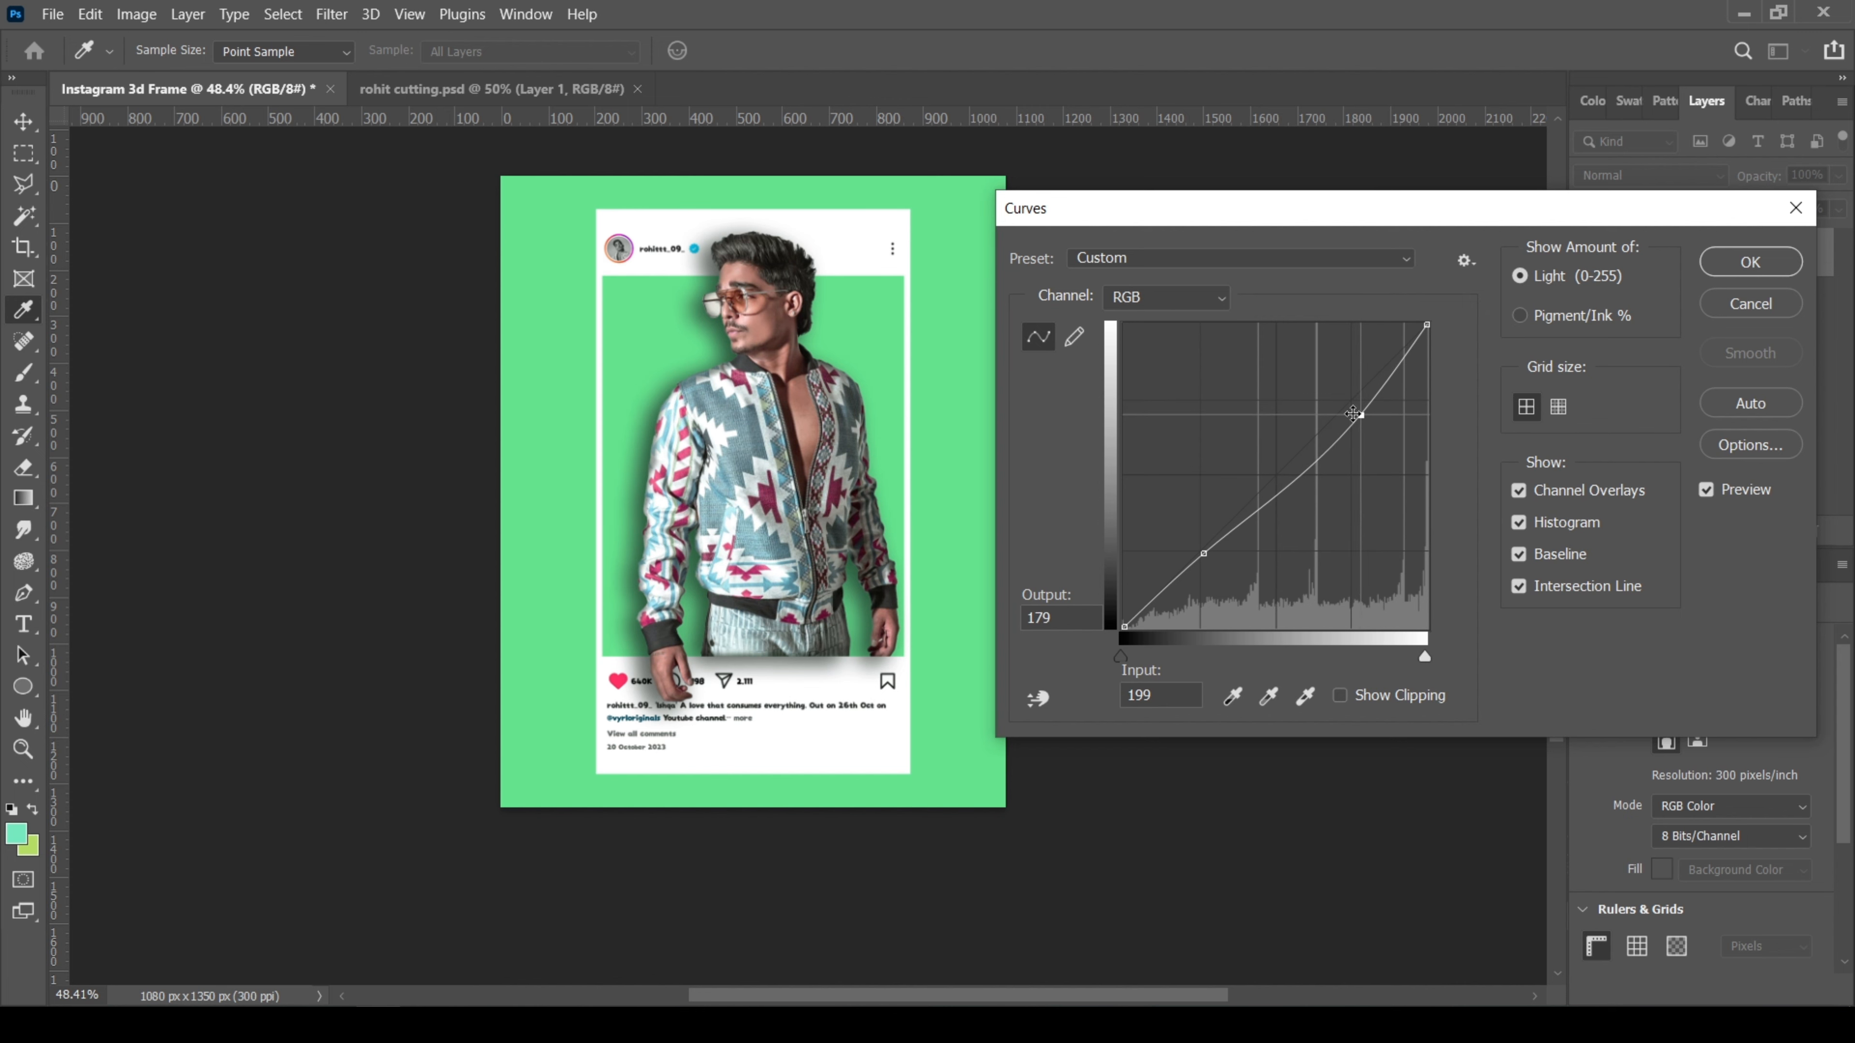
click(1729, 271)
Preview the finished poster with the panels hidden, then restore the interface
key(e)
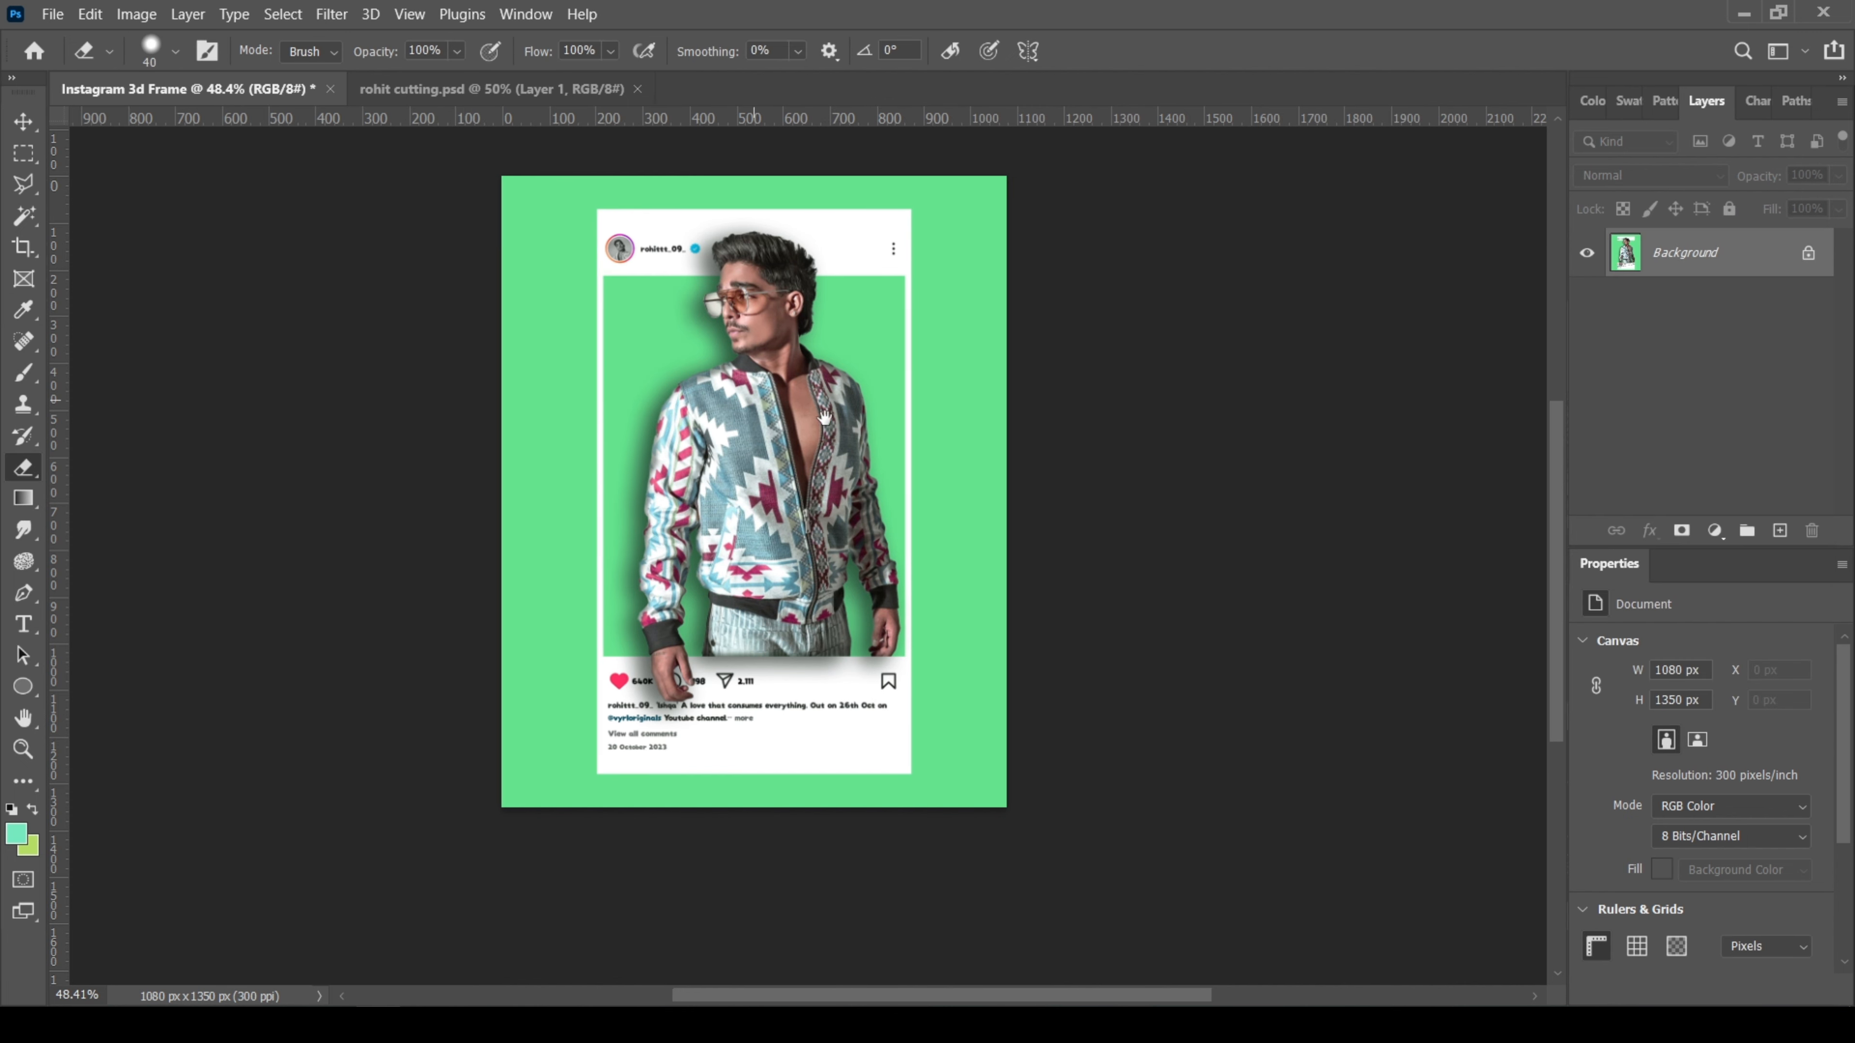
drag(756, 402, 817, 409)
scroll(856, 431, up, 2)
key(Tab)
scroll(685, 491, up, 1)
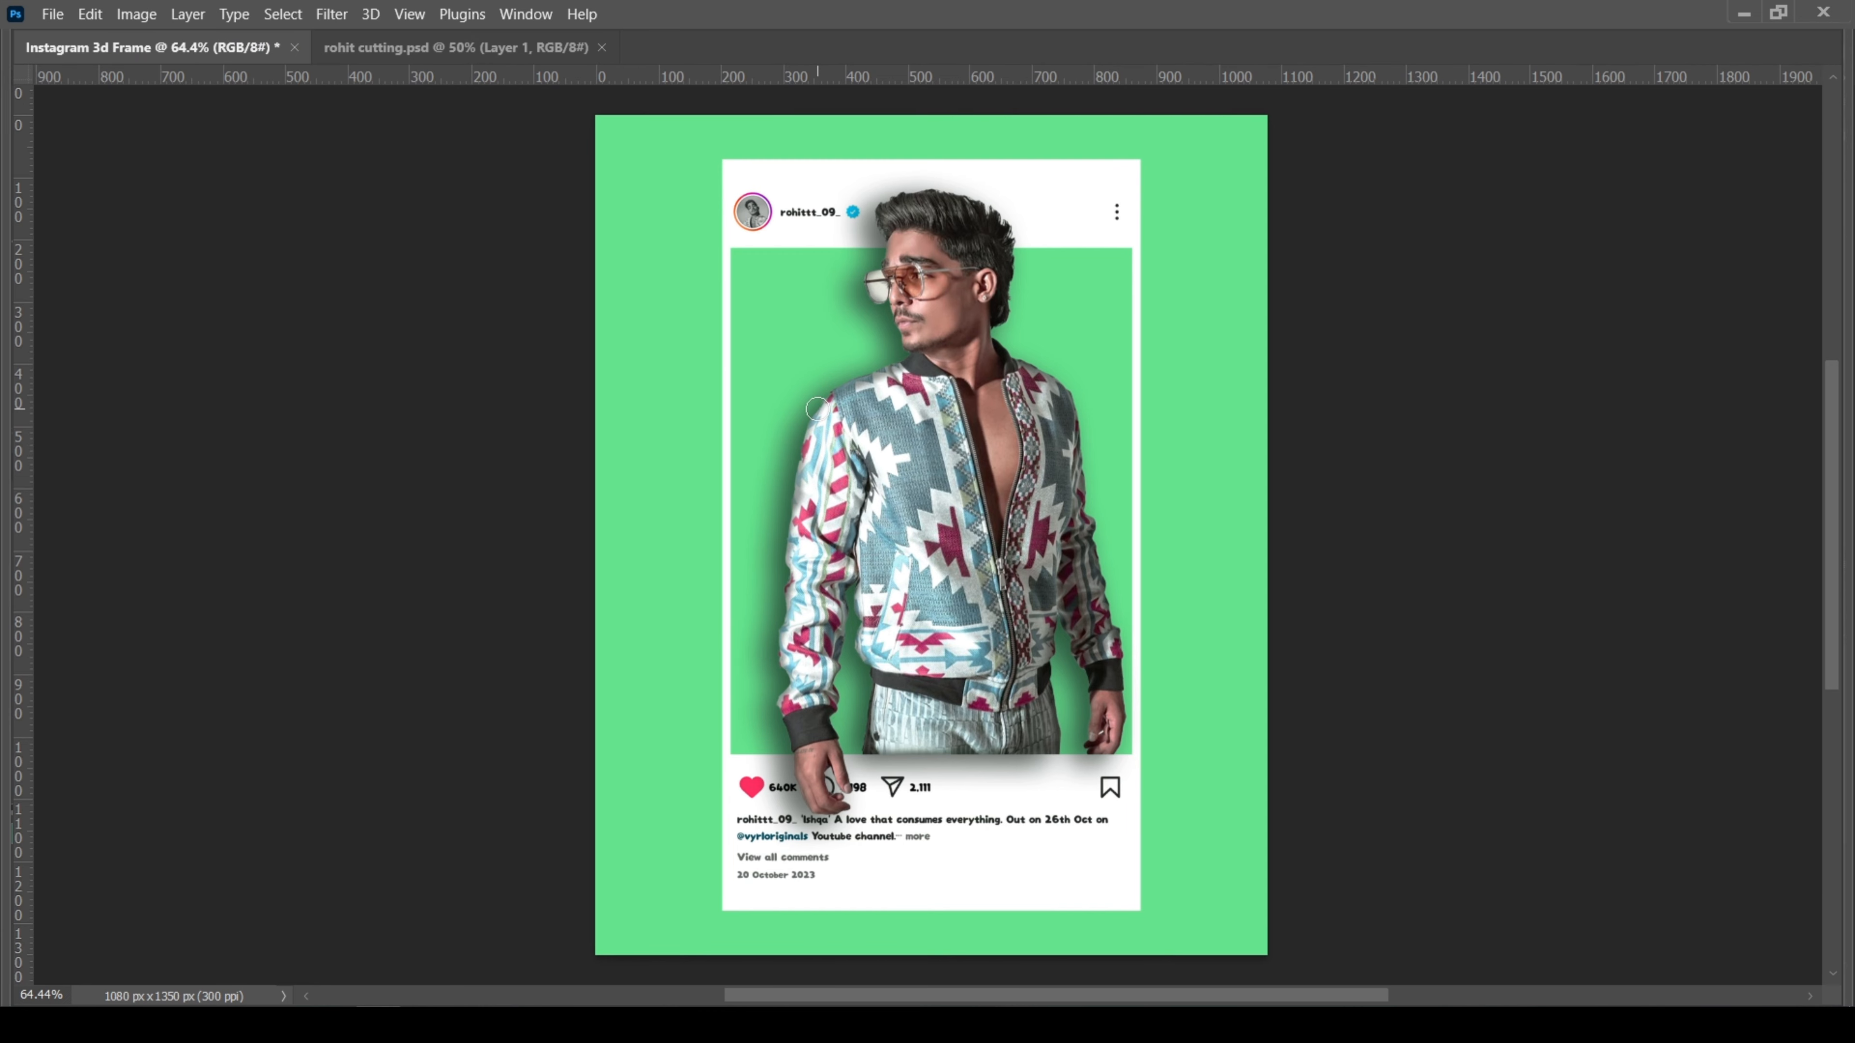
key(Tab)
scroll(789, 477, down, 1)
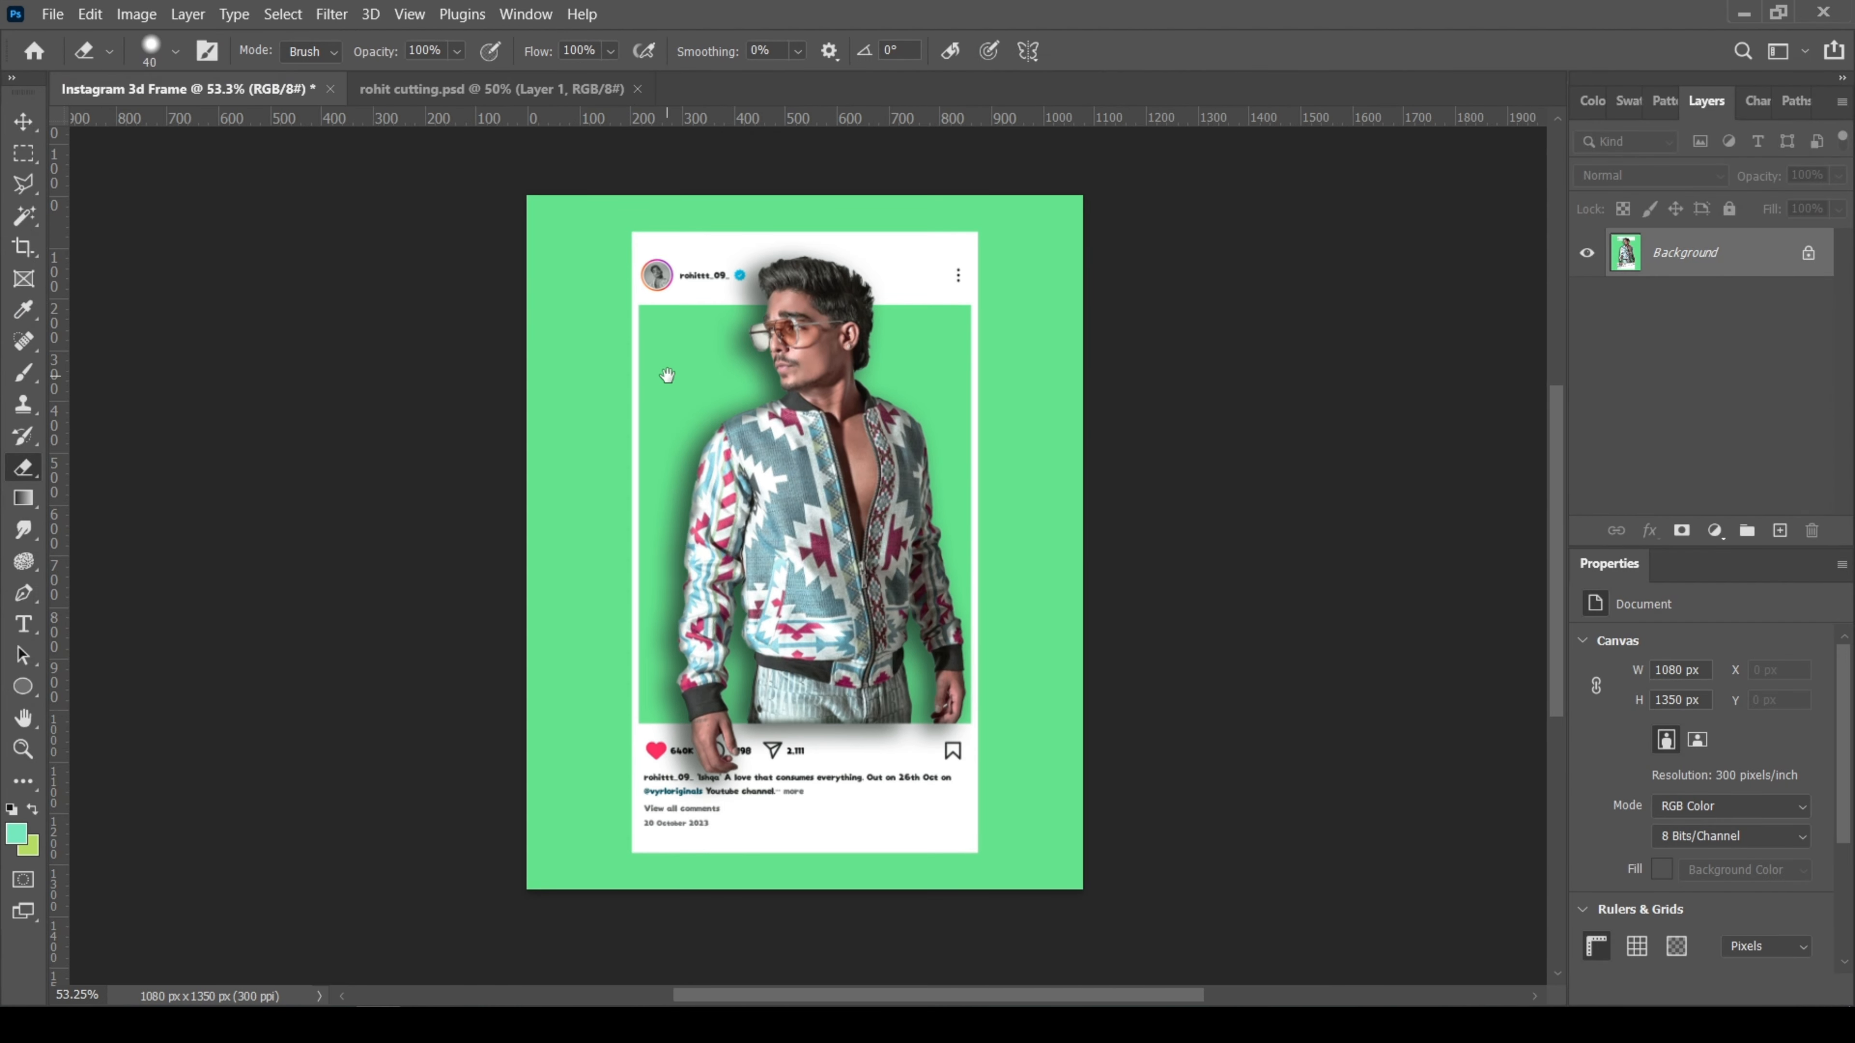
drag(667, 375, 713, 377)
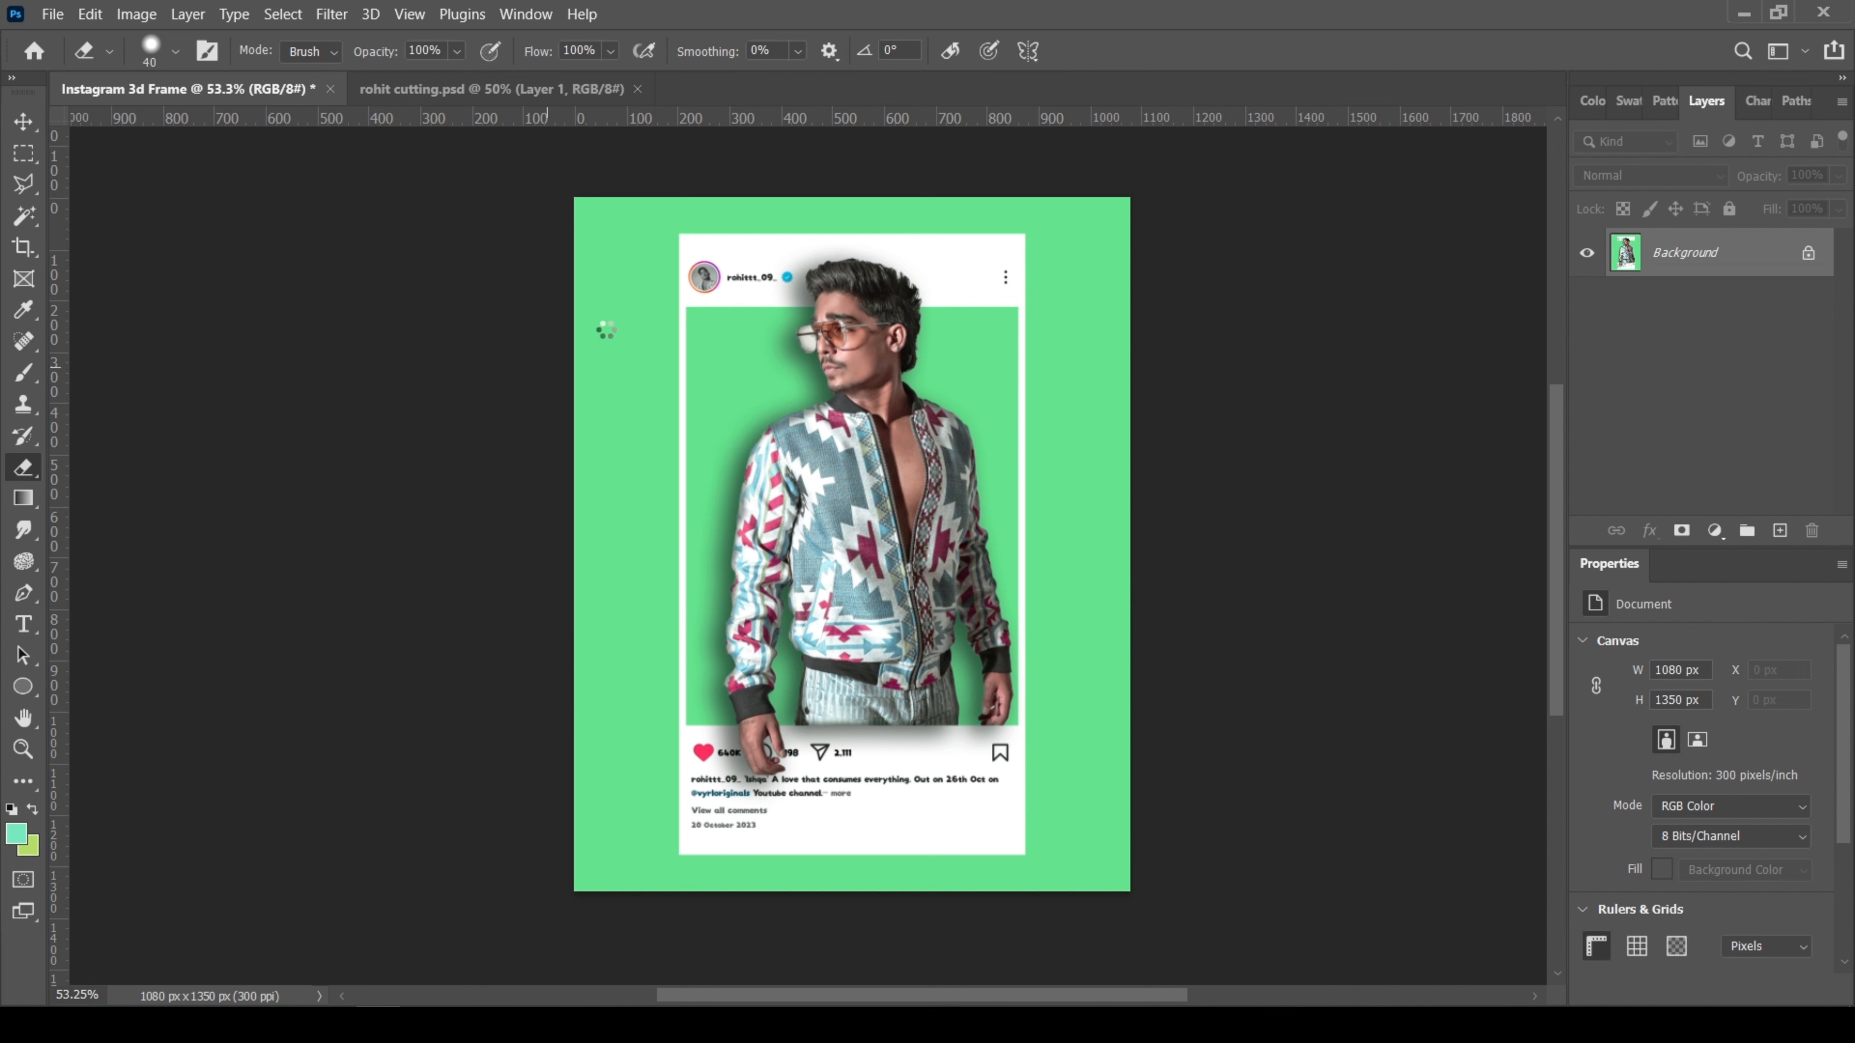
key(t)
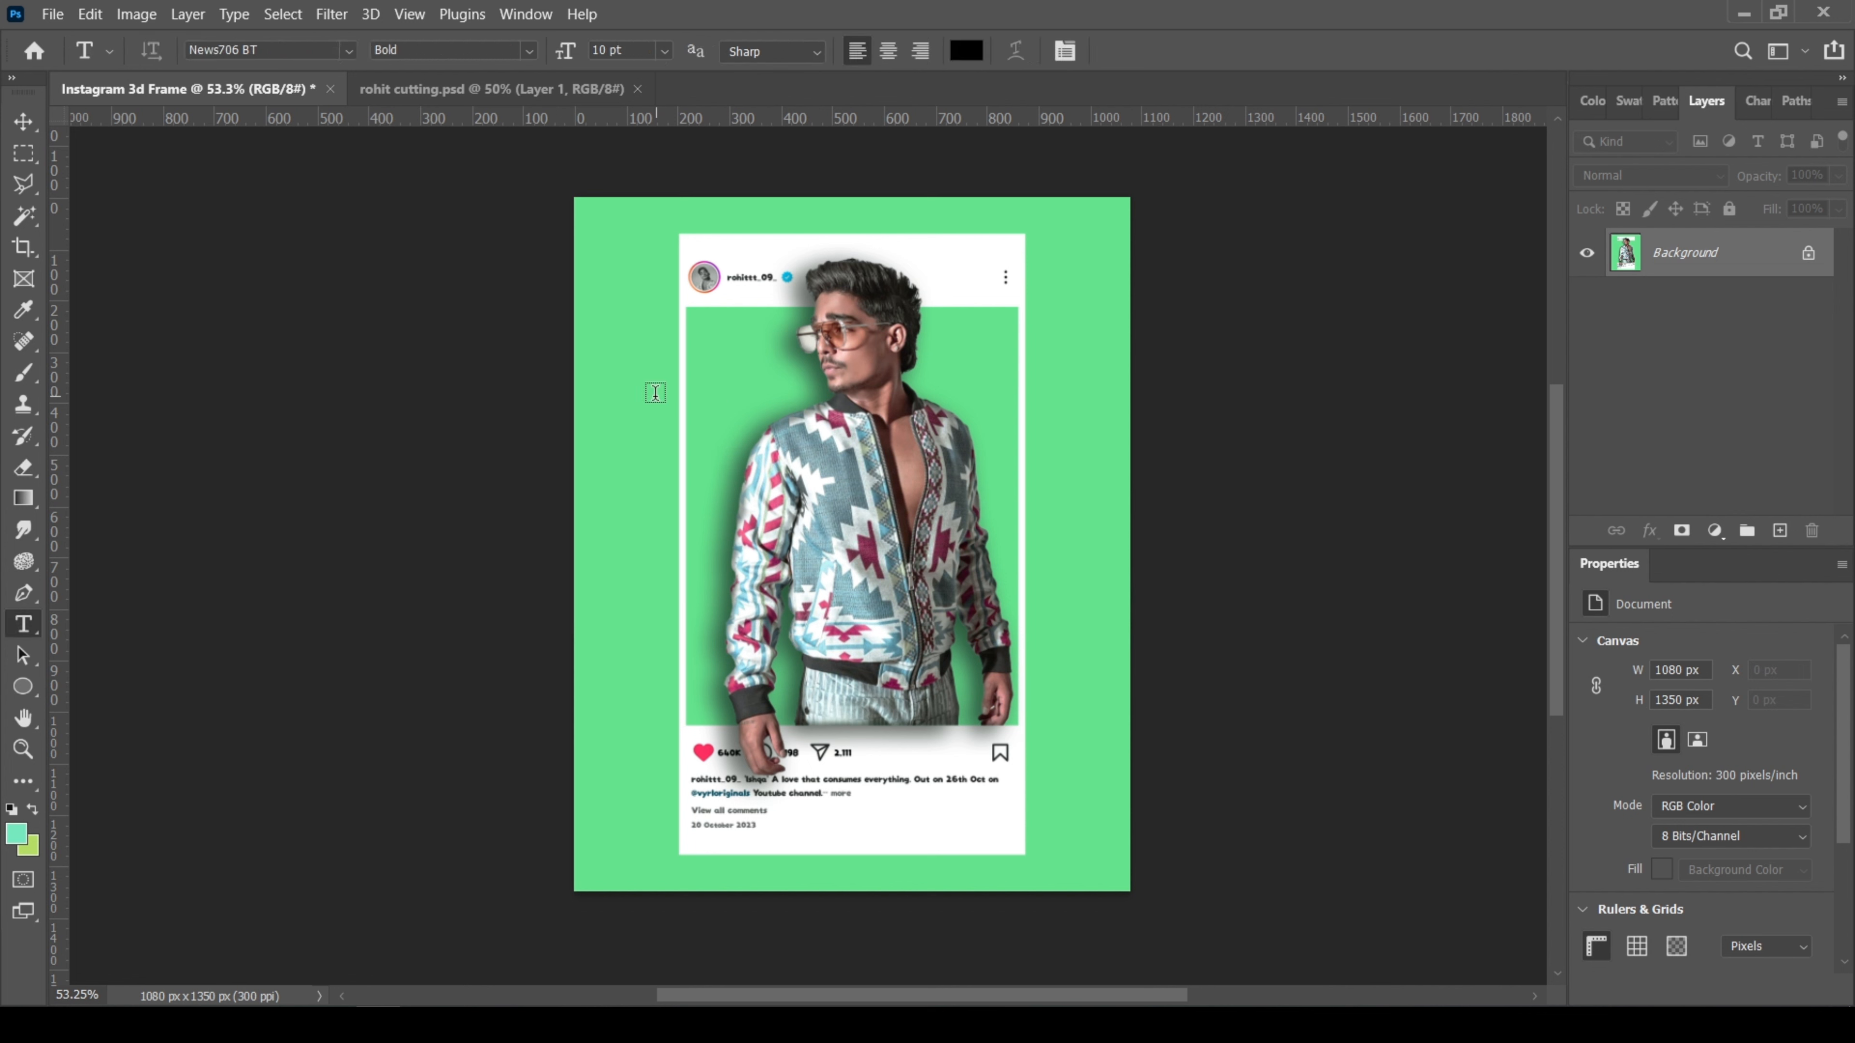
click(598, 329)
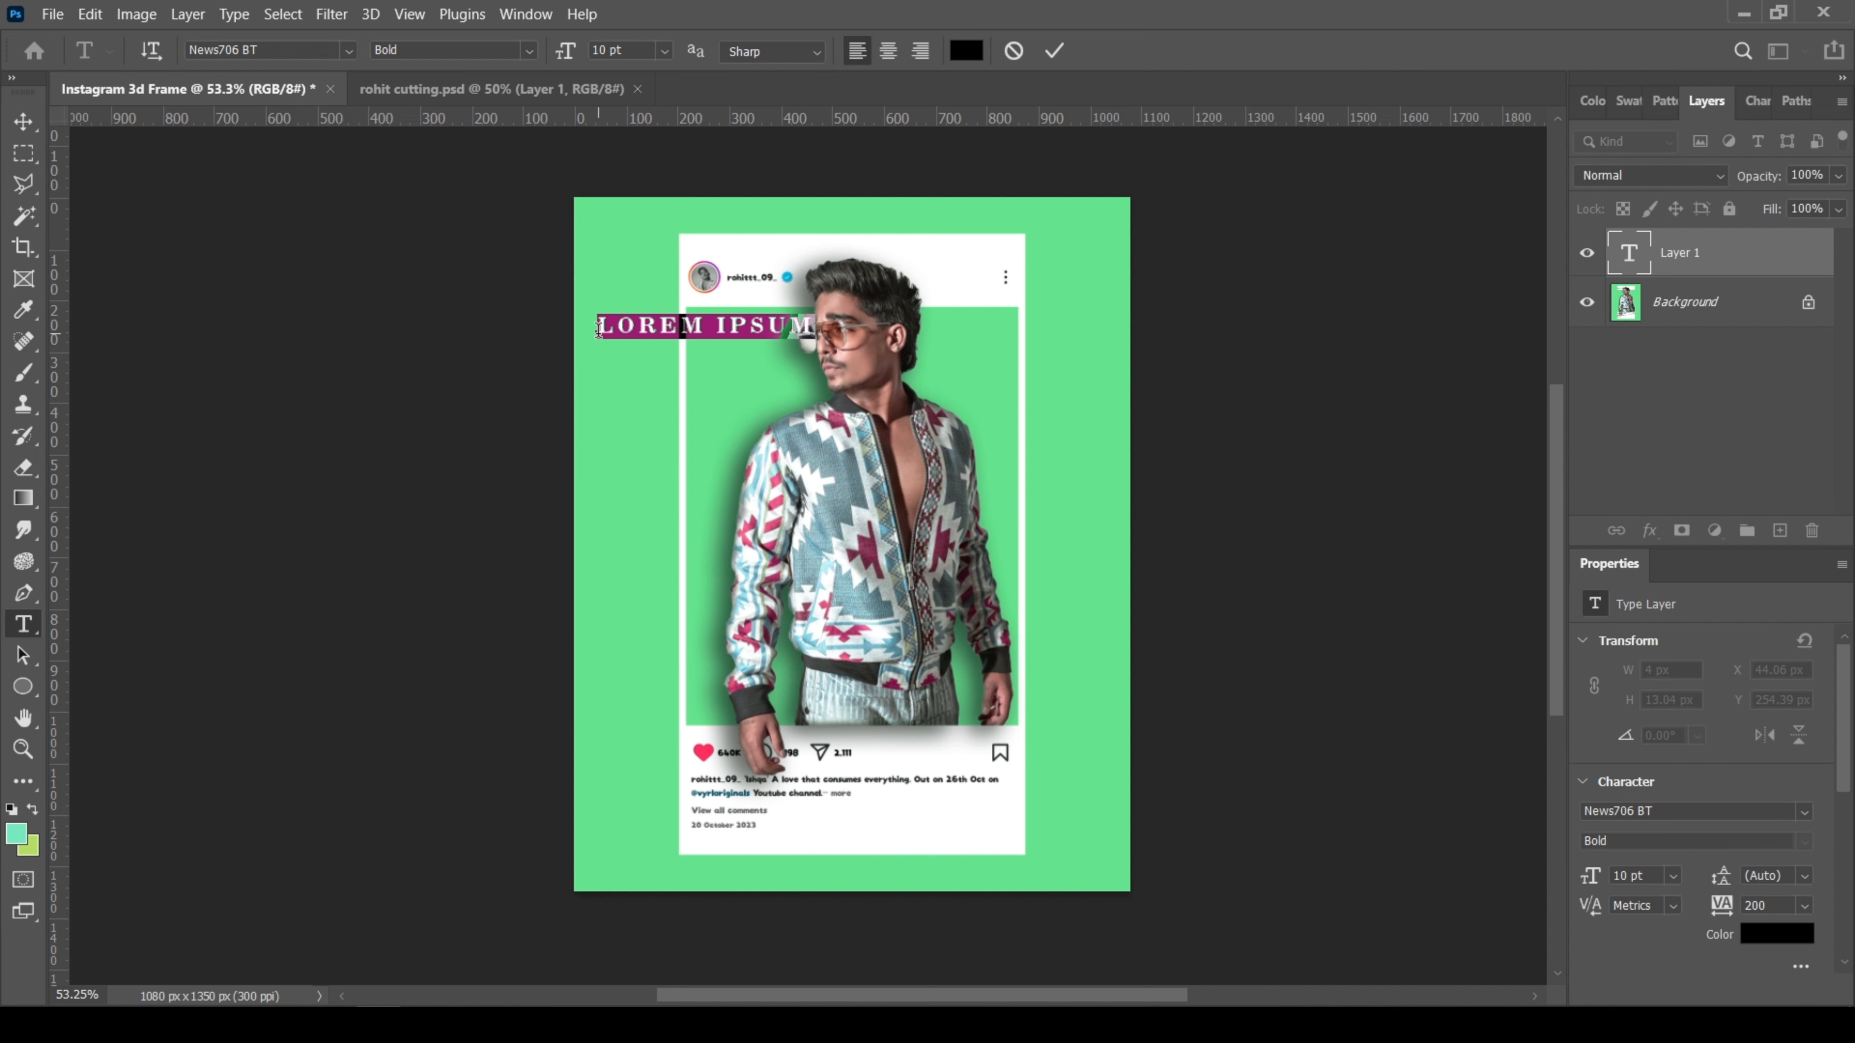
key(BackSpace)
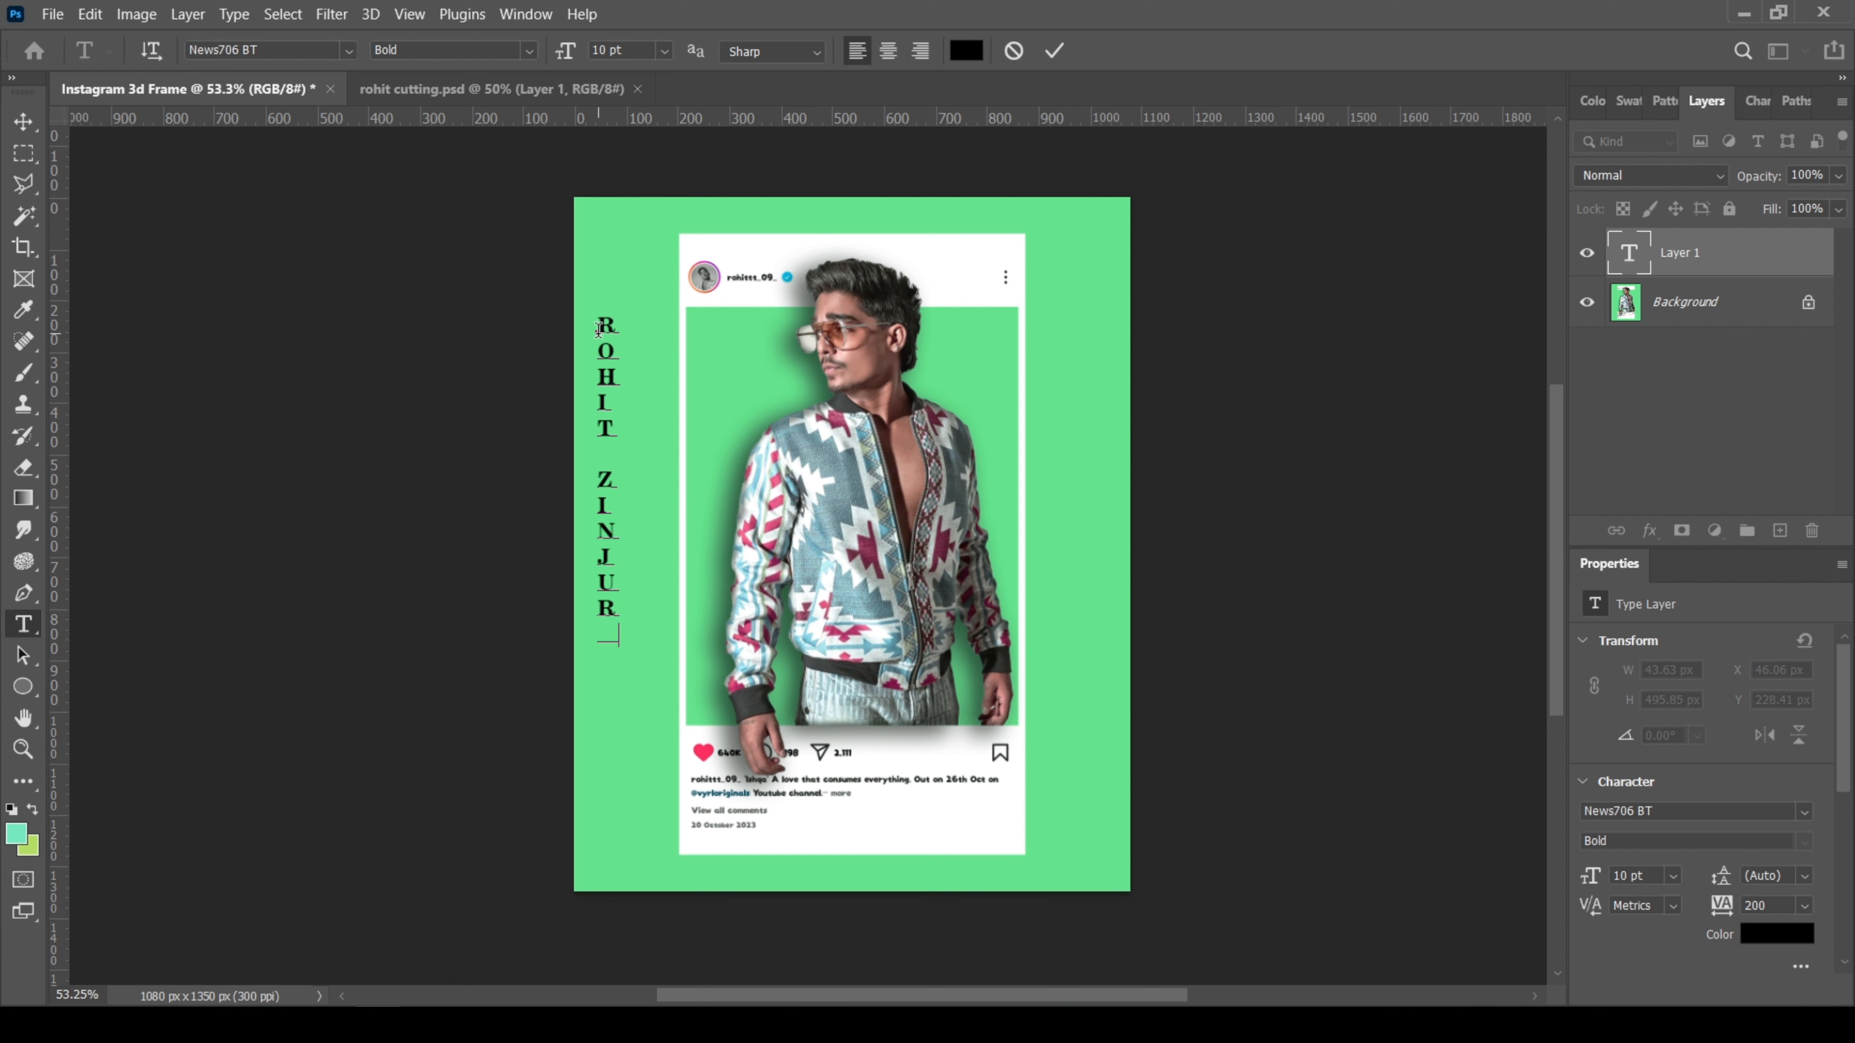
key(ctrl+a)
key(ctrl+shift+period)
key(ctrl+shift+period)
key(ctrl+shift+period)
key(ctrl+shift+period)
key(ctrl+shift+period)
key(ctrl+shift+period)
key(ctrl+shift+period)
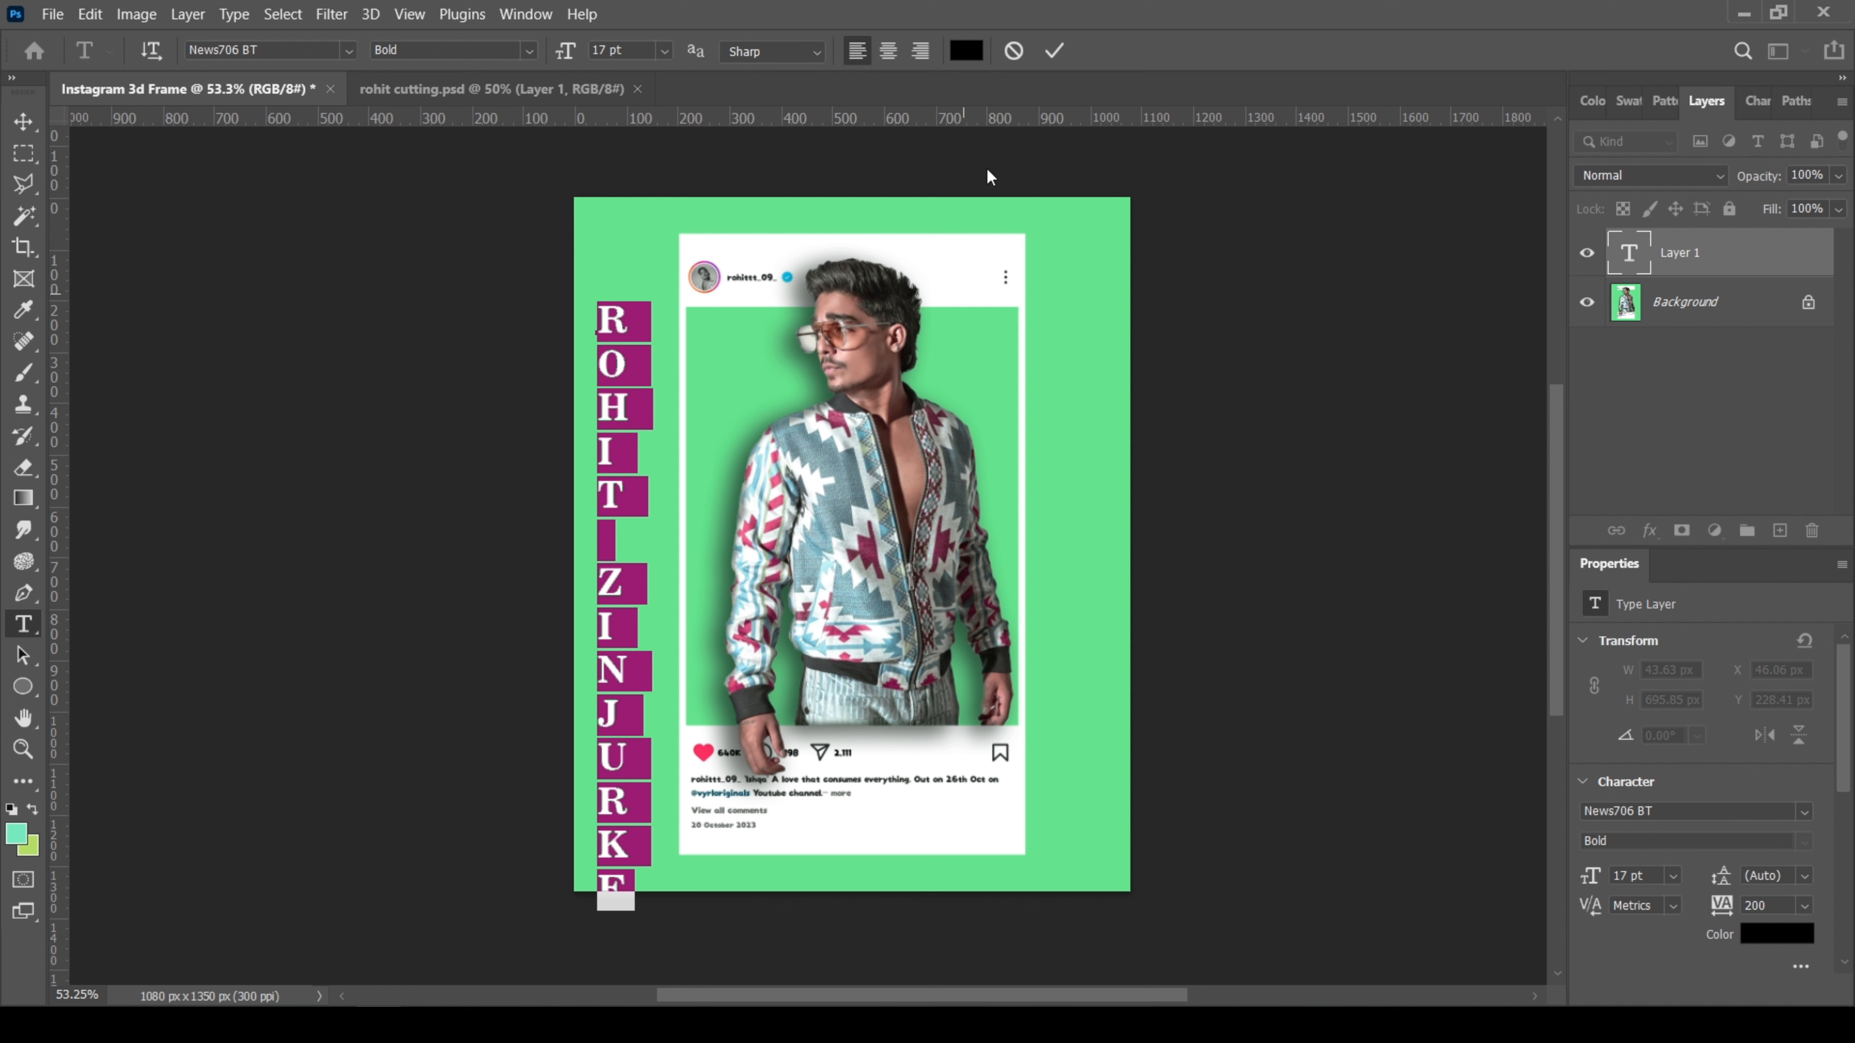
Color the vertical name text white and commit it
click(22, 836)
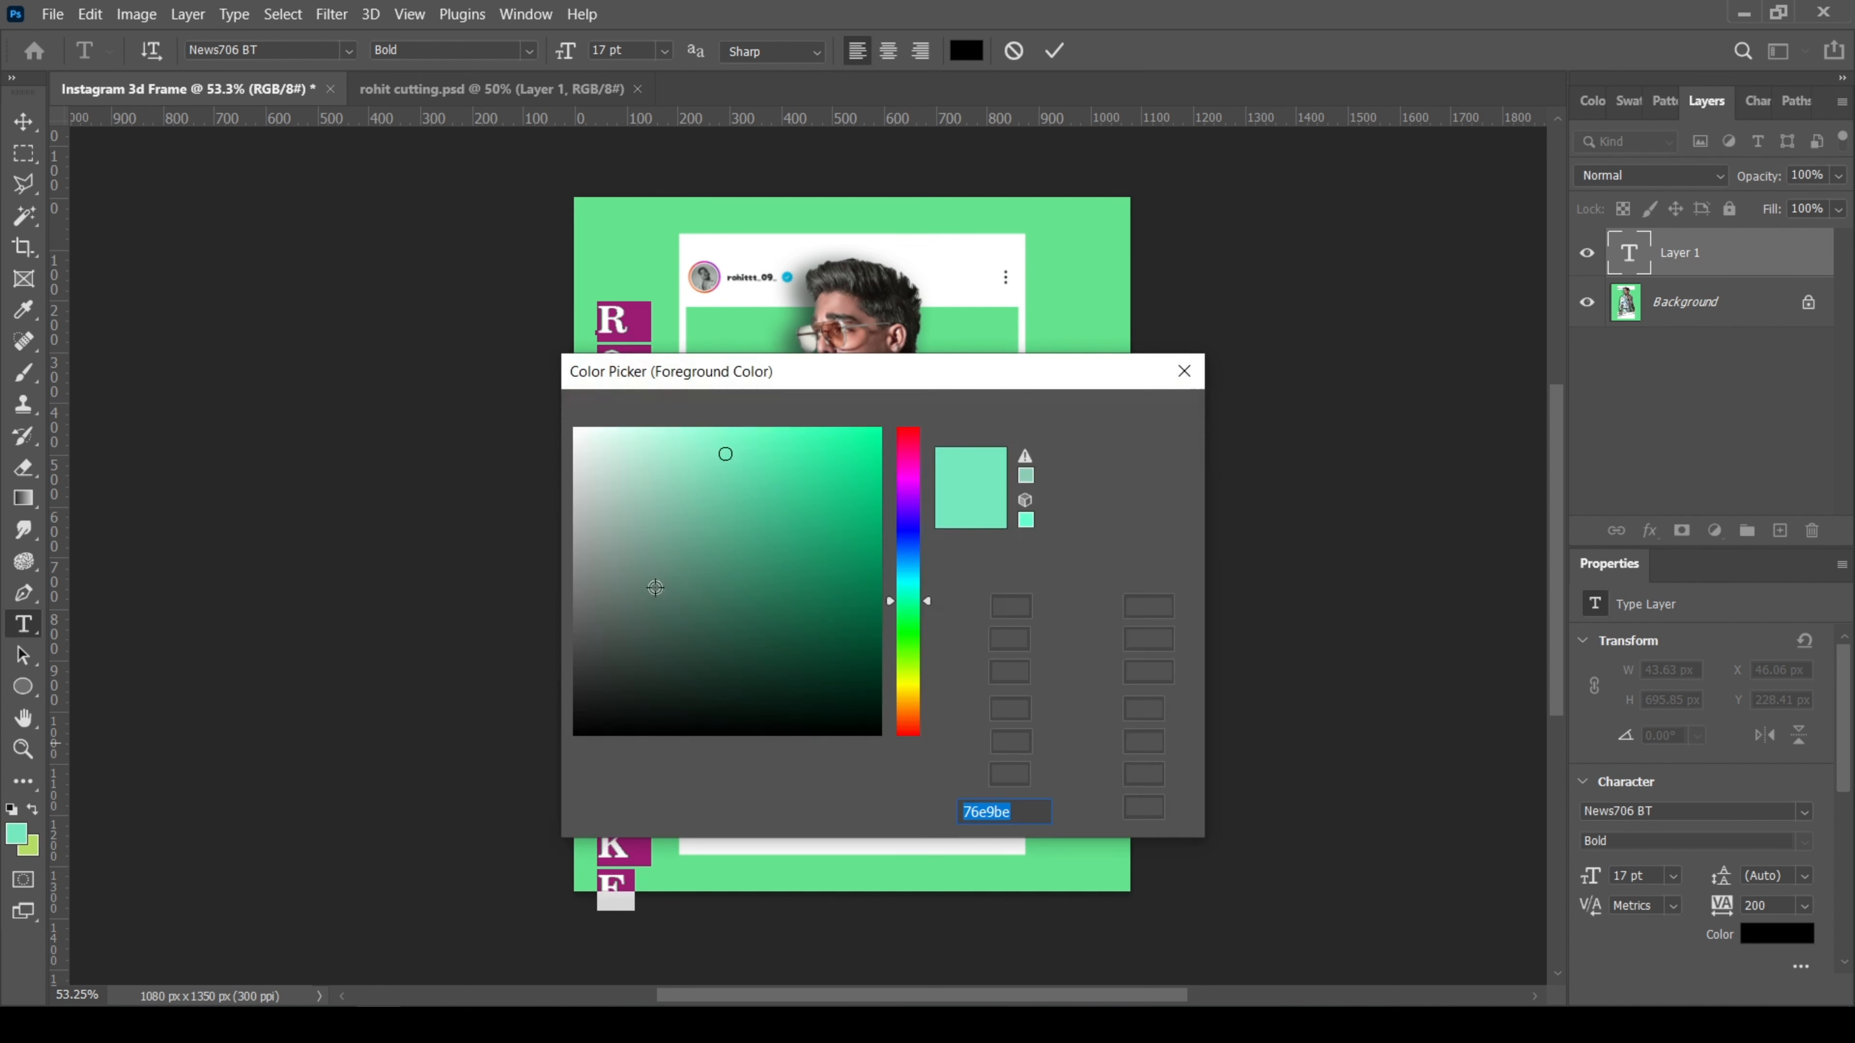
drag(584, 438, 522, 426)
click(1093, 423)
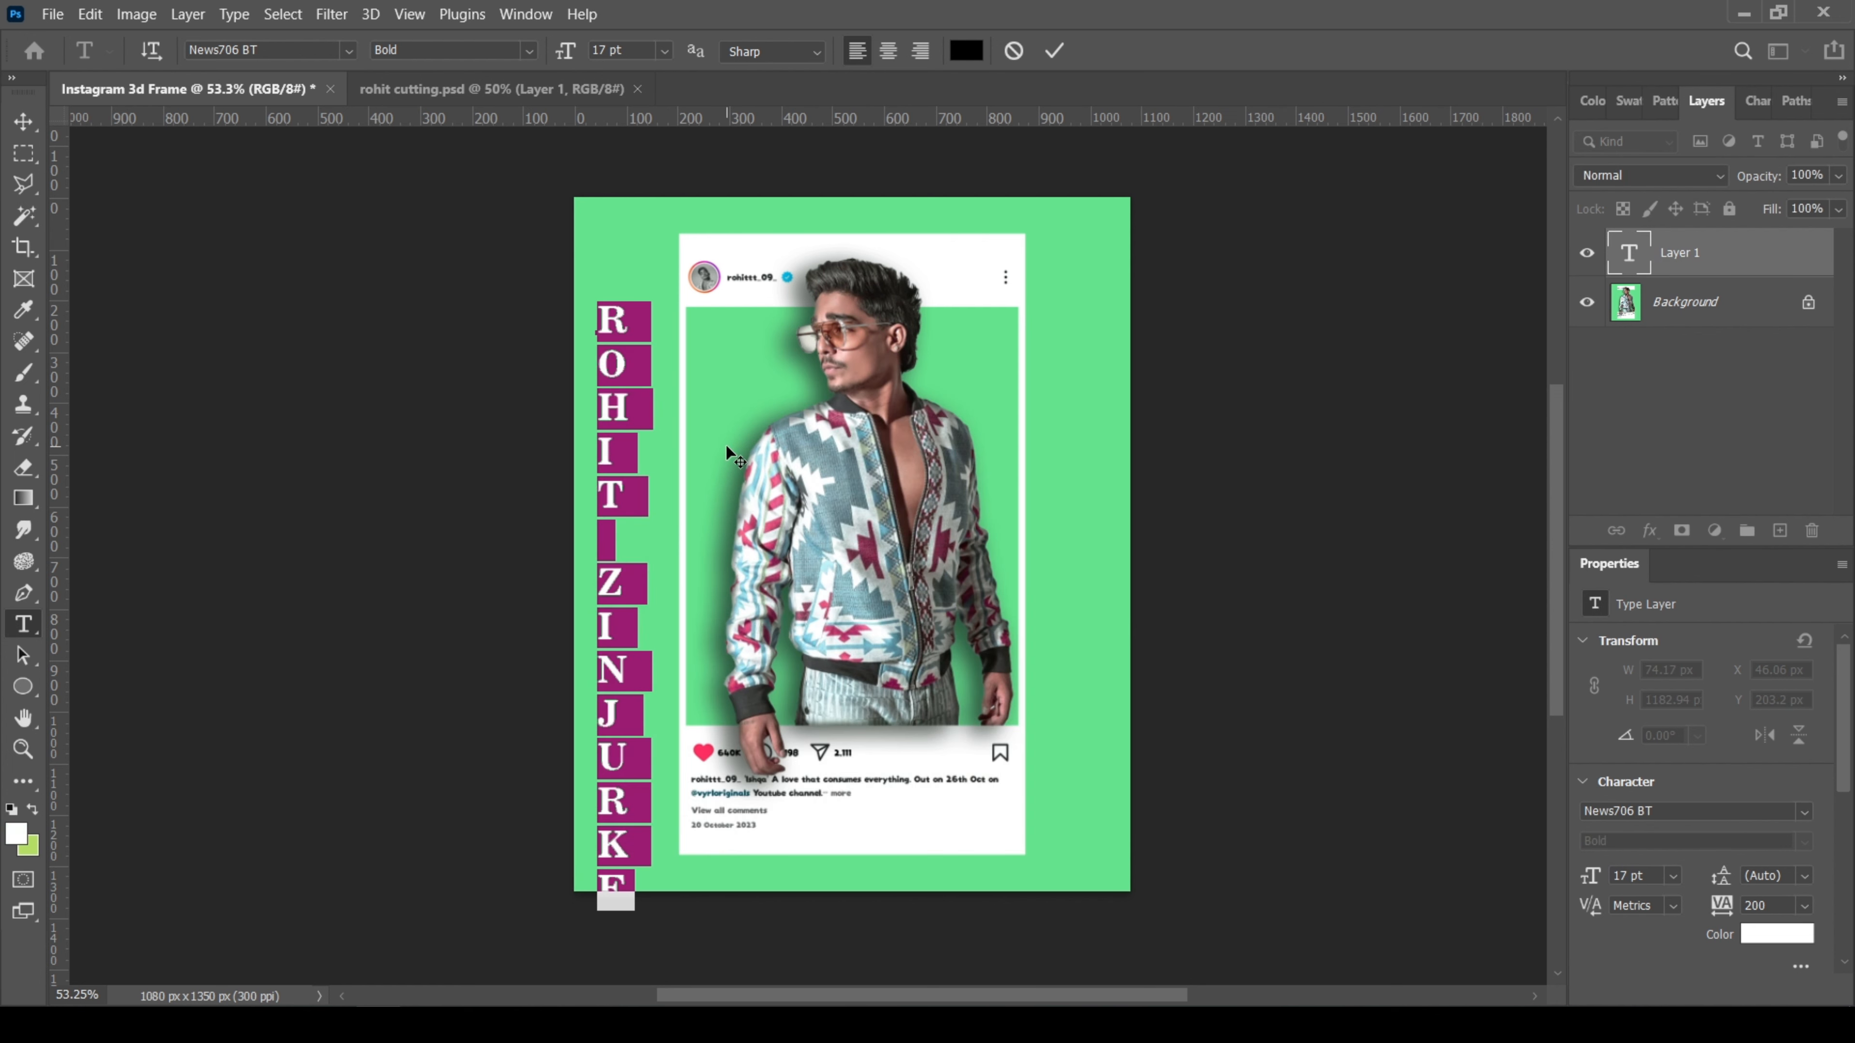
click(1054, 50)
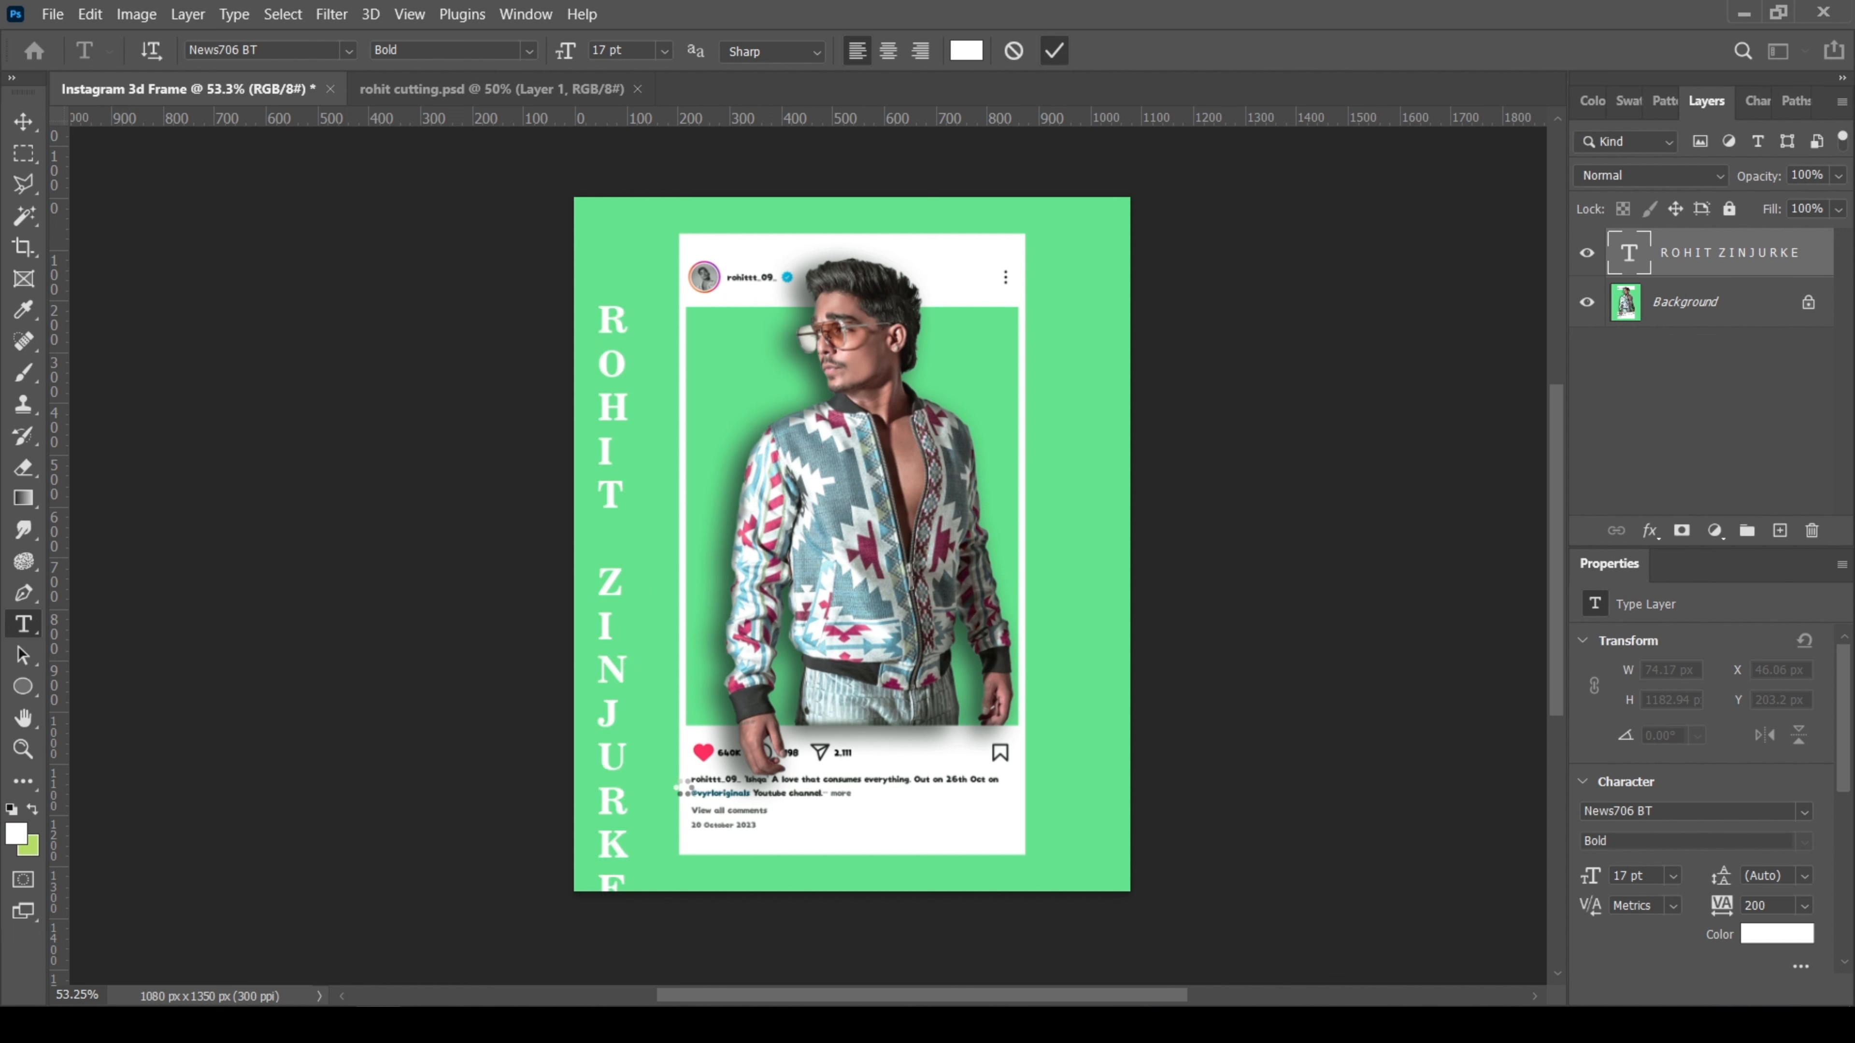
key(ctrl)
drag(614, 740, 622, 664)
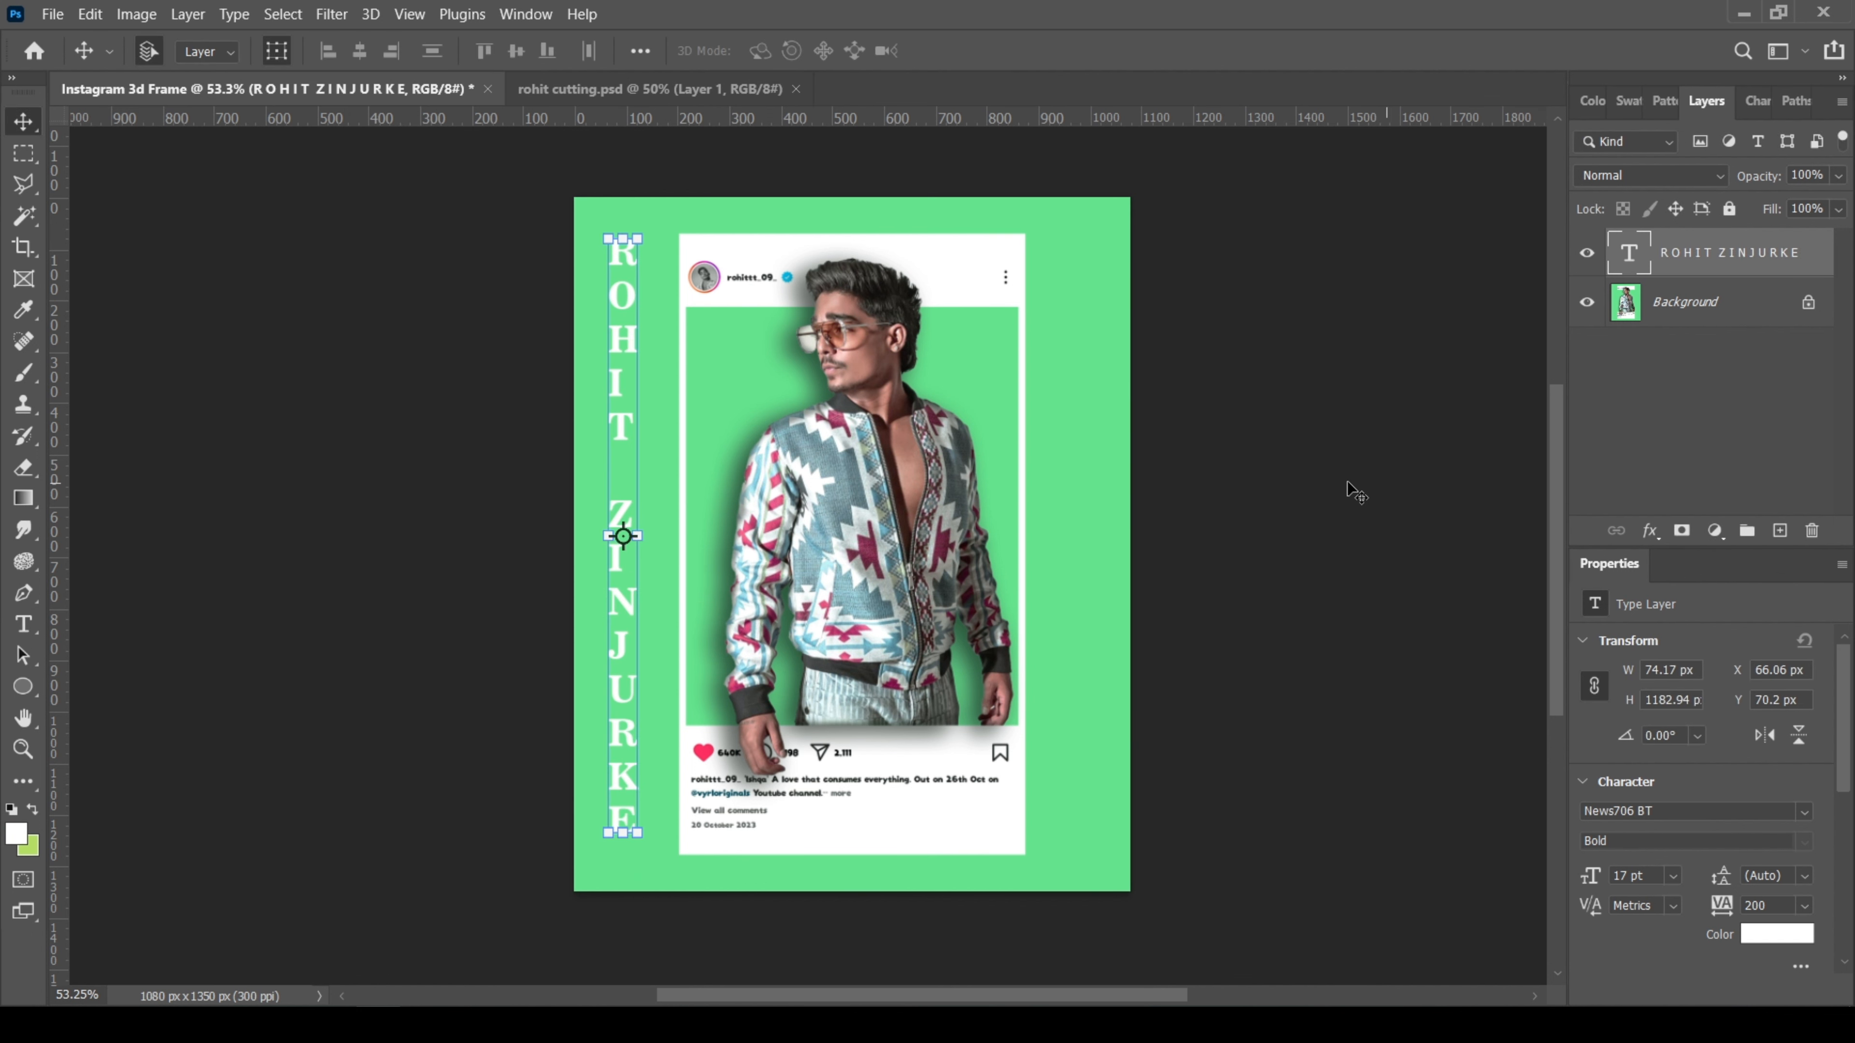
click(1348, 482)
scroll(1052, 551, down, 1)
key(Tab)
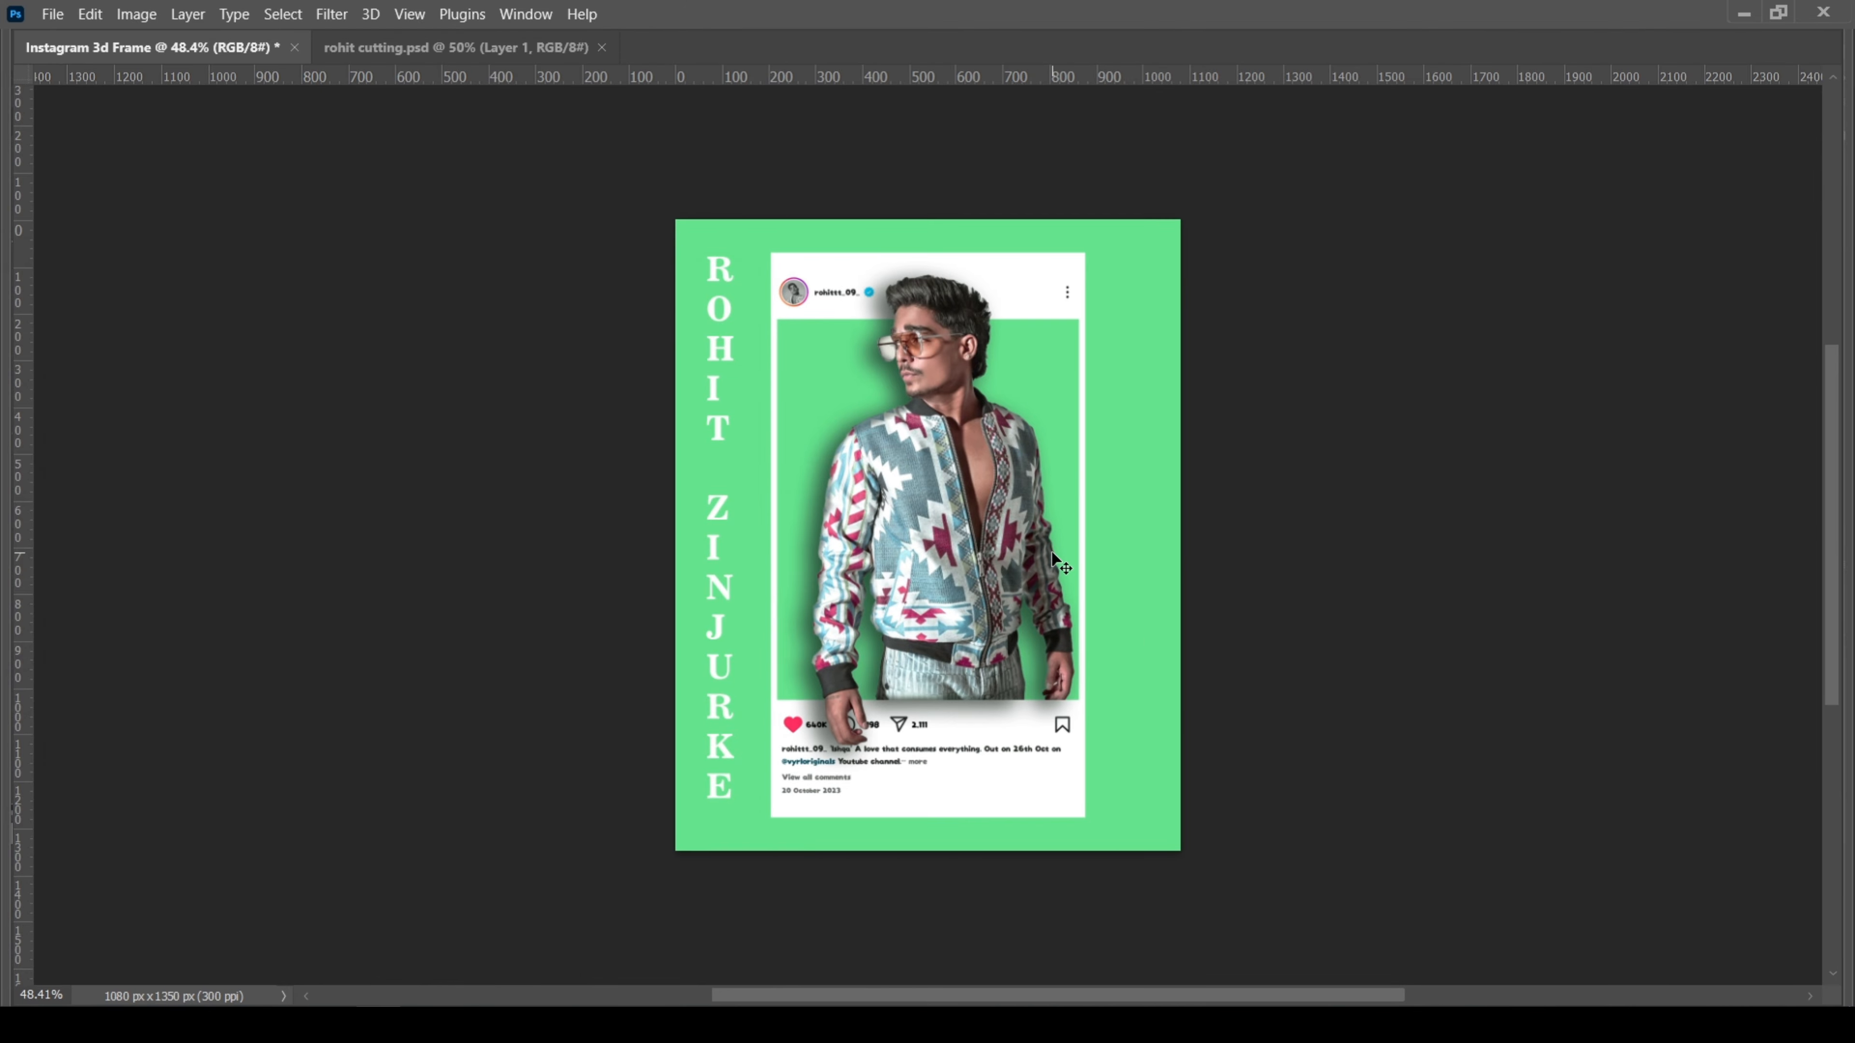
scroll(1052, 551, up, 2)
scroll(1053, 551, up, 2)
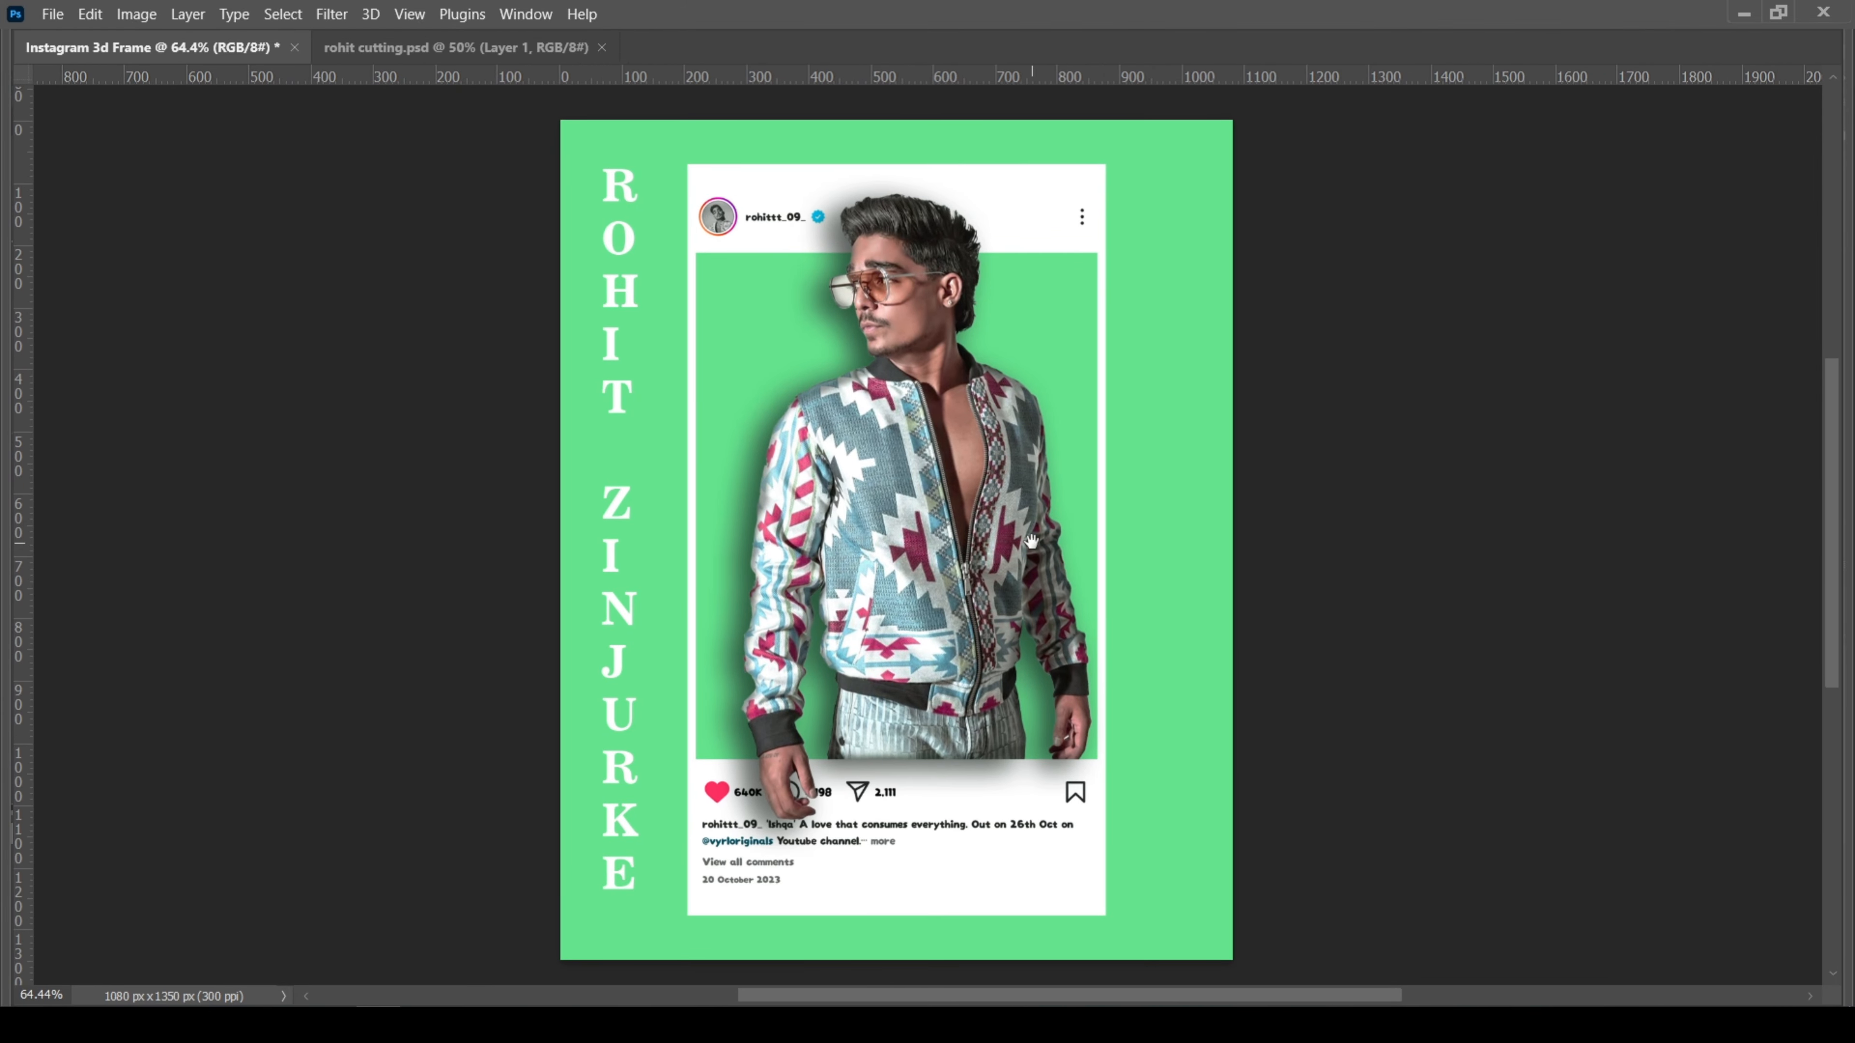